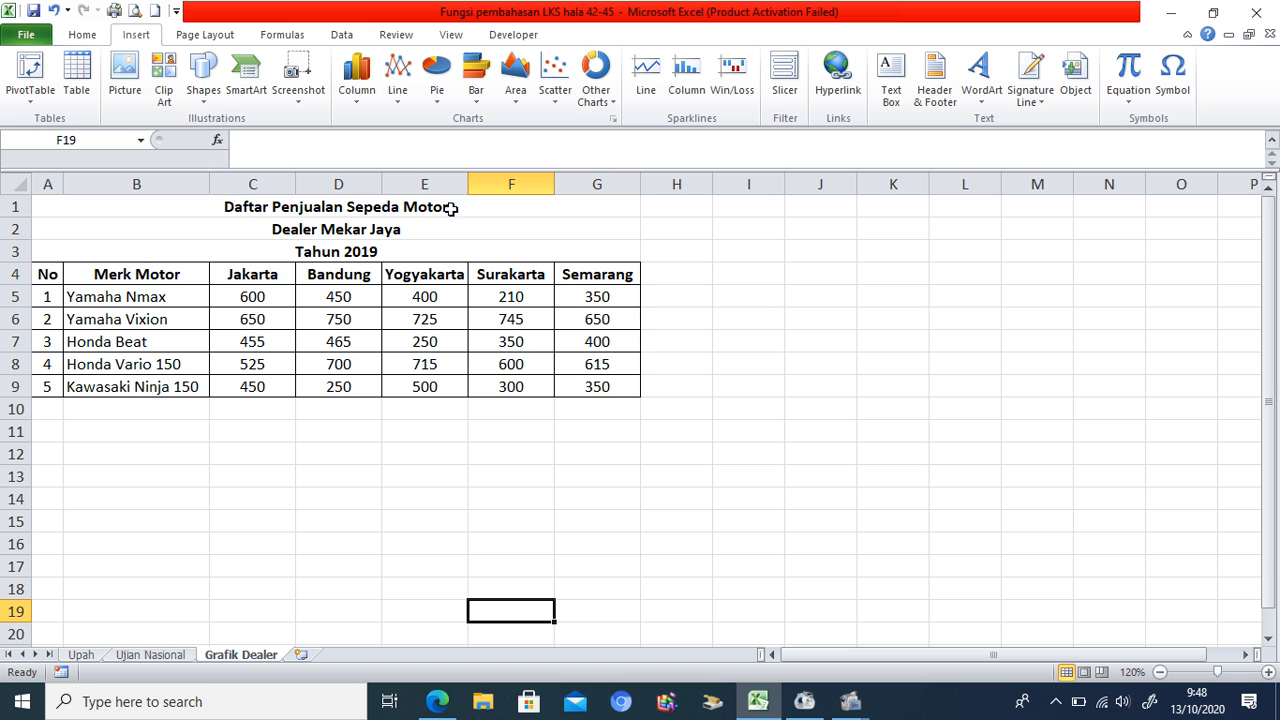
Examine the column, line, pie, bar, area, scatter and other chart types available for insertion.
{"action": "left_click", "coordinate": [89, 38]}
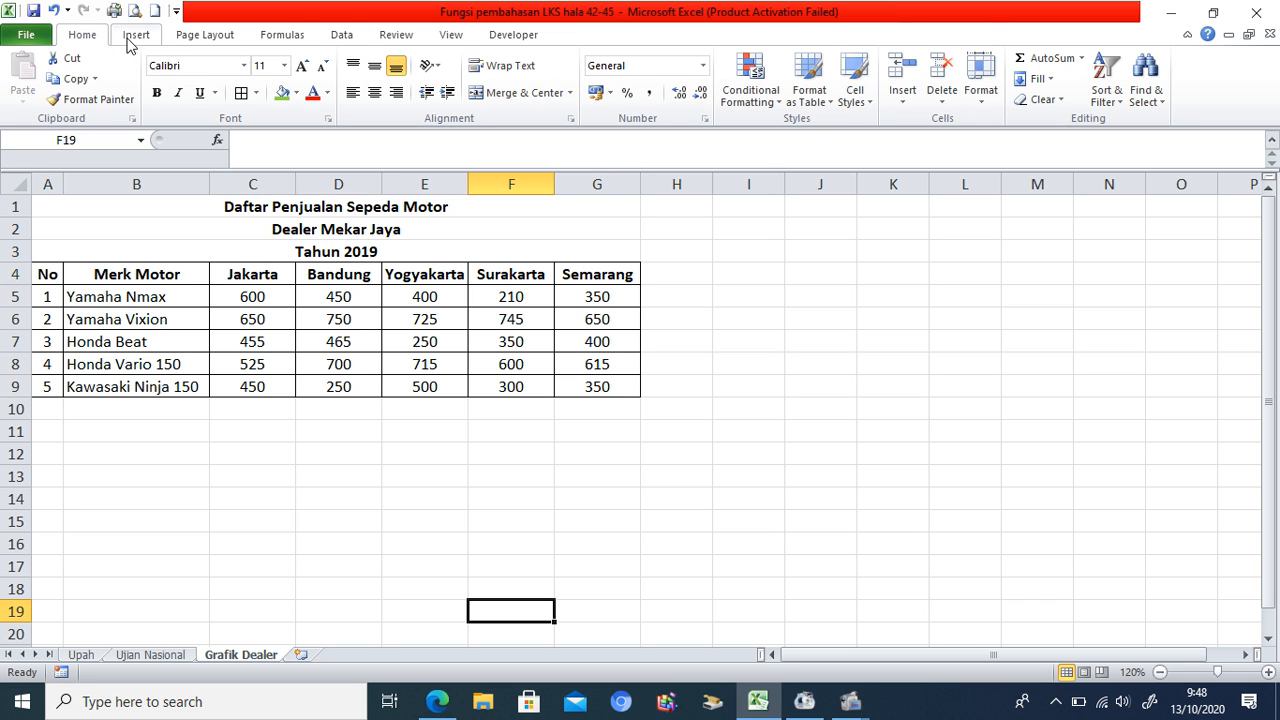
{"action": "left_click", "coordinate": [130, 40]}
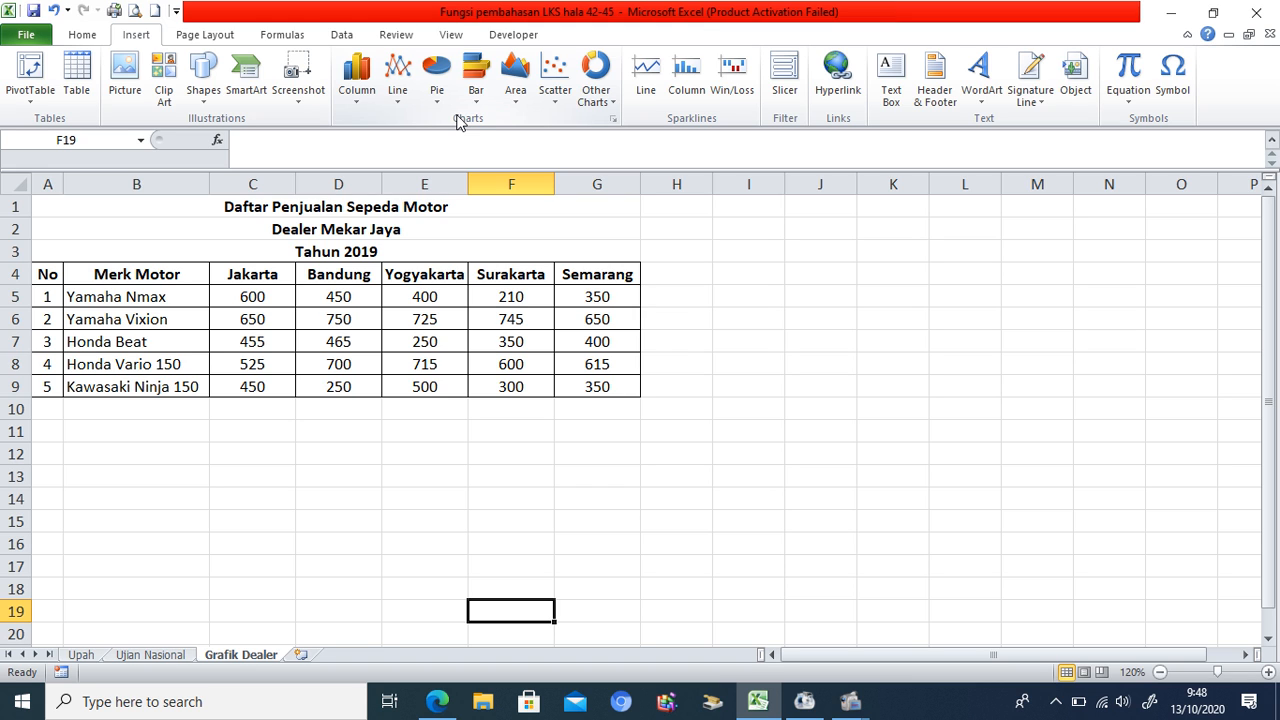
{"action": "left_click", "coordinate": [357, 96]}
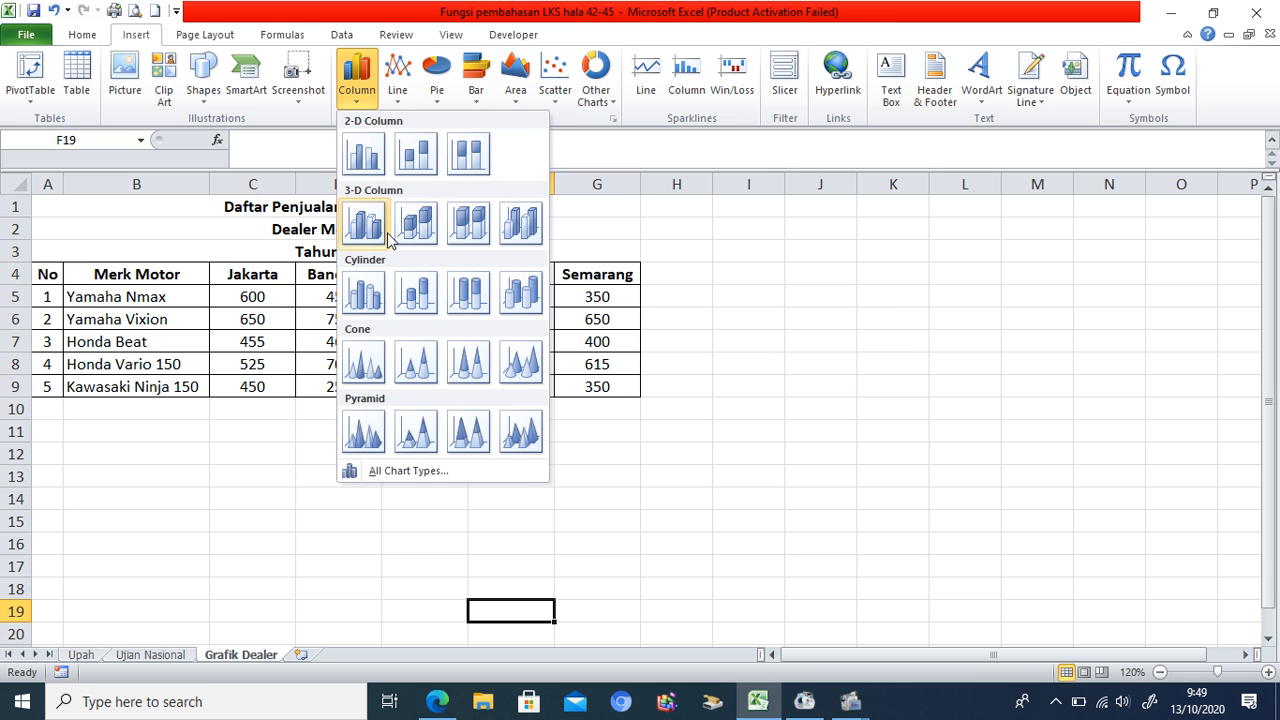
{"action": "left_click", "coordinate": [398, 100]}
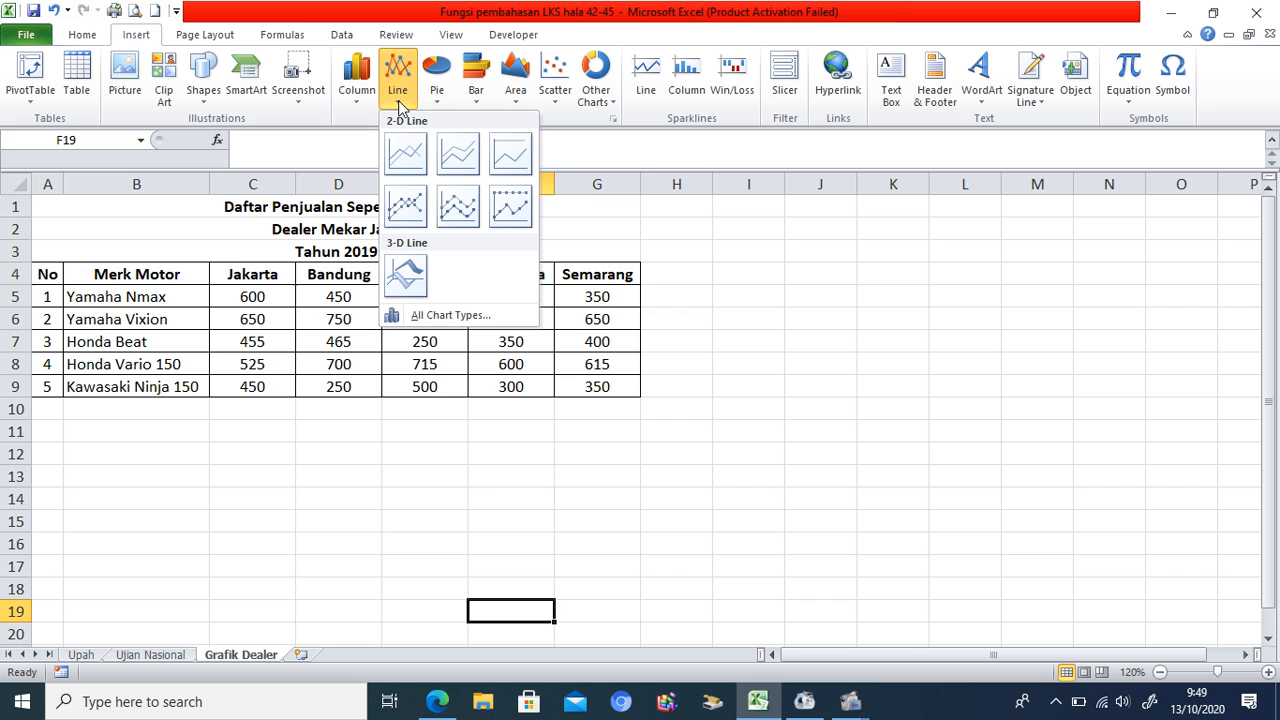
{"action": "left_click", "coordinate": [437, 102]}
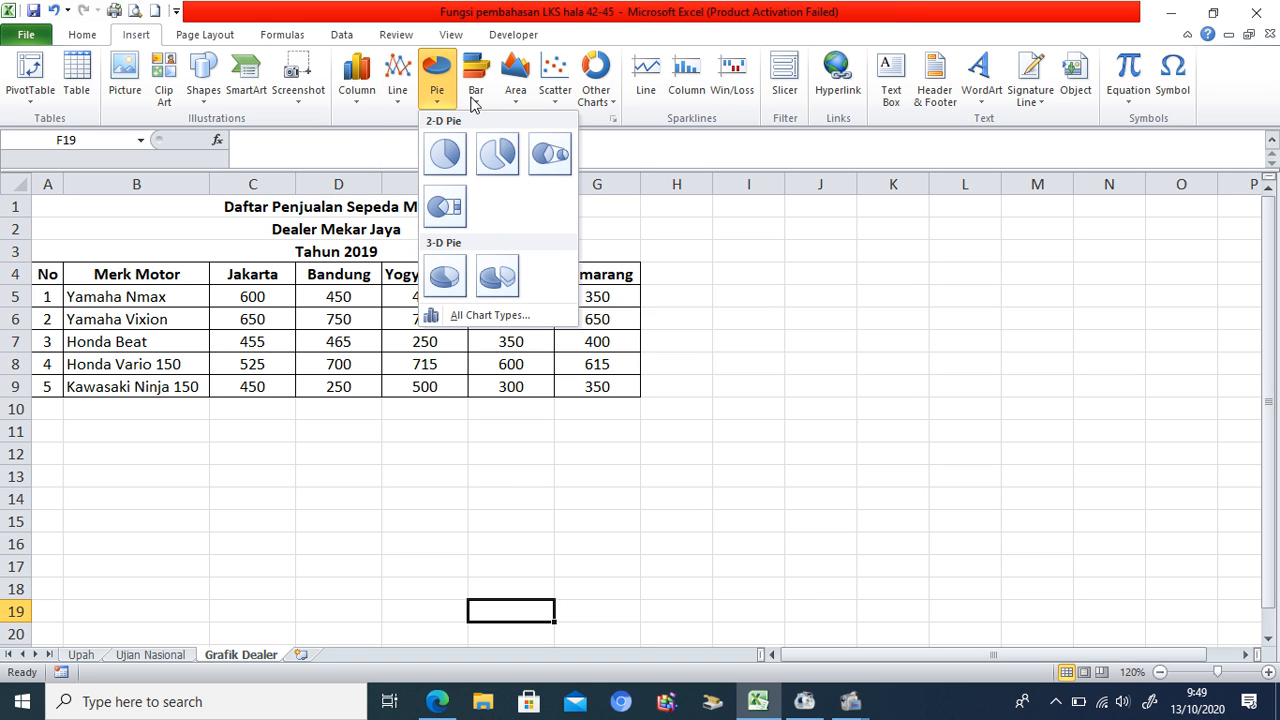
{"action": "left_click", "coordinate": [476, 106]}
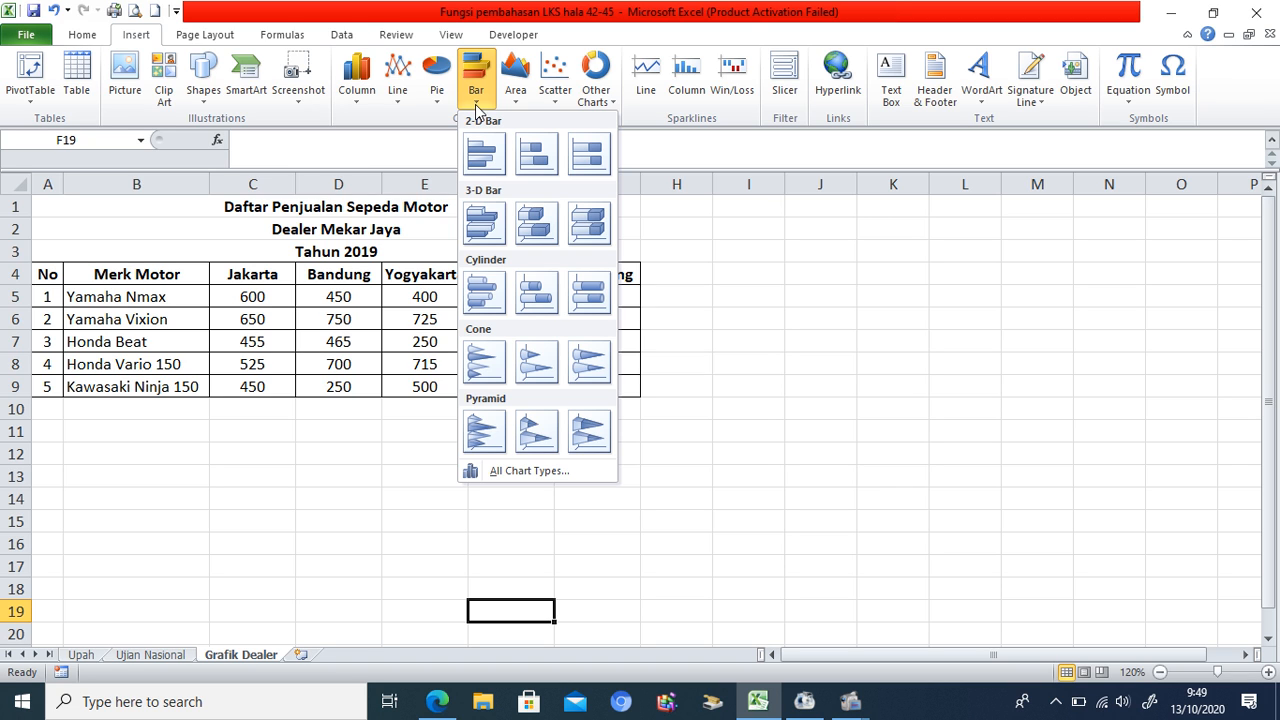
{"action": "left_click", "coordinate": [518, 100]}
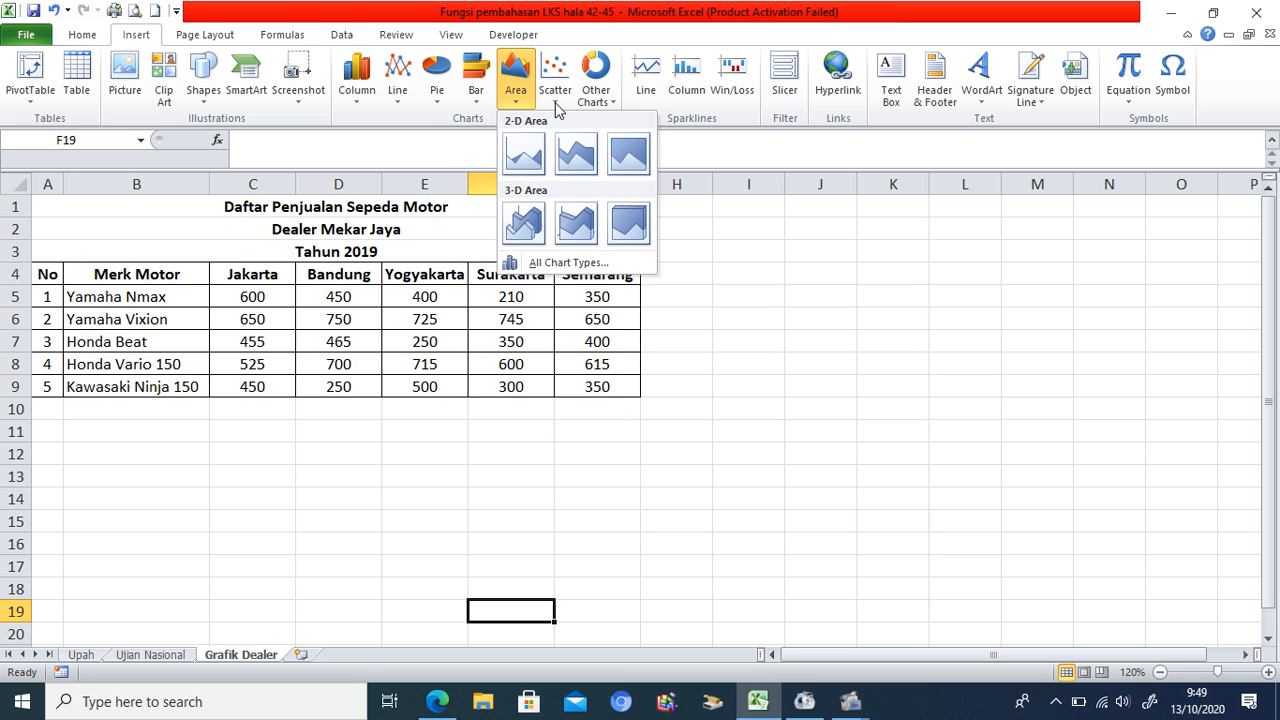
{"action": "left_click", "coordinate": [556, 100]}
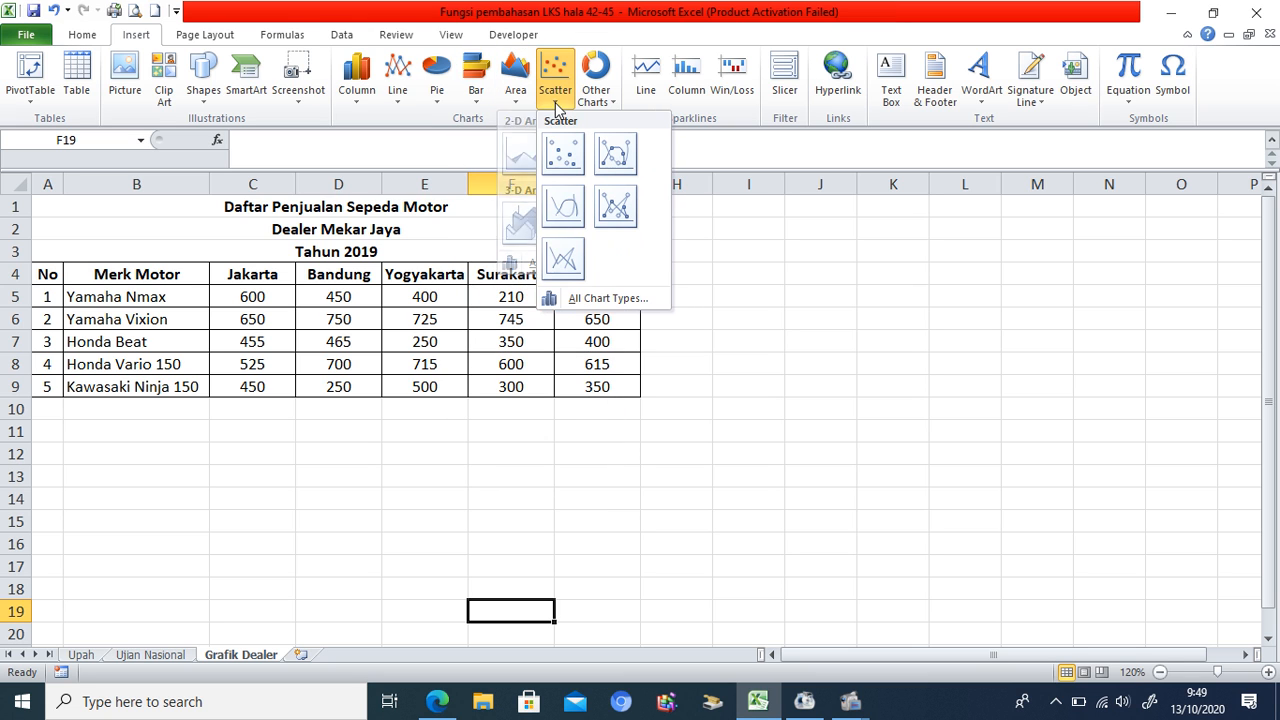
{"action": "left_click", "coordinate": [615, 104]}
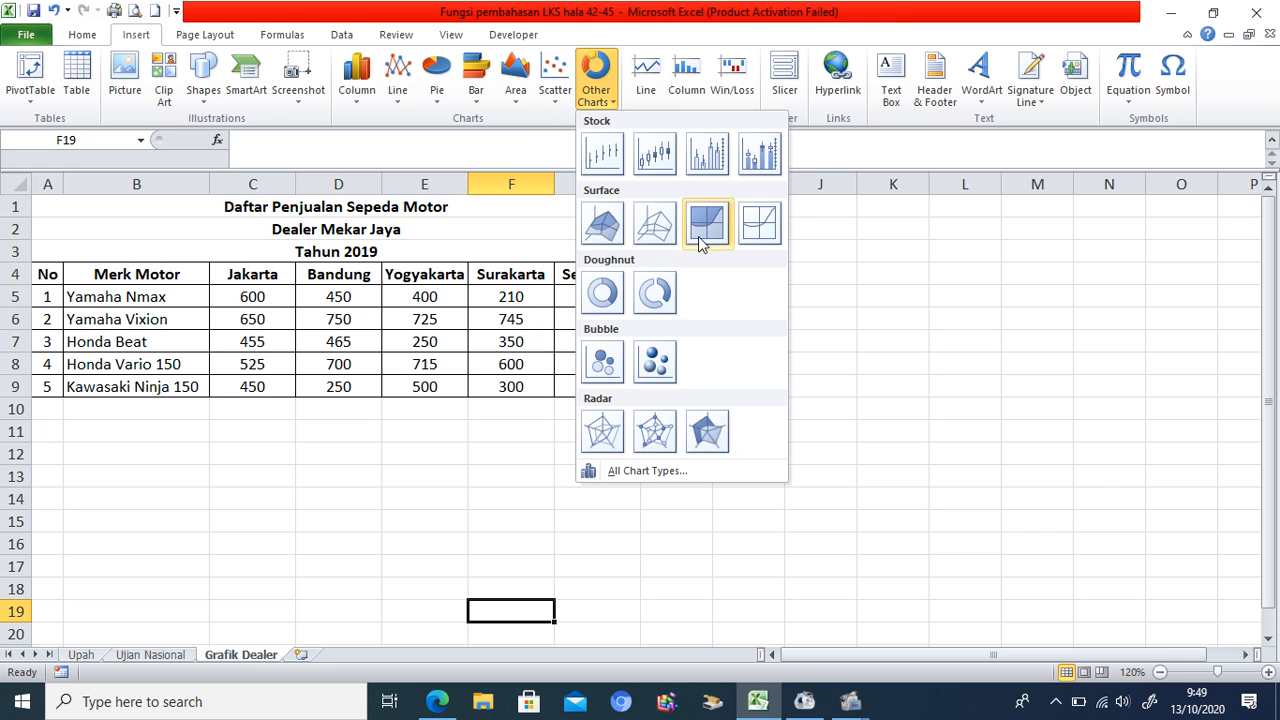
{"action": "left_click", "coordinate": [818, 250]}
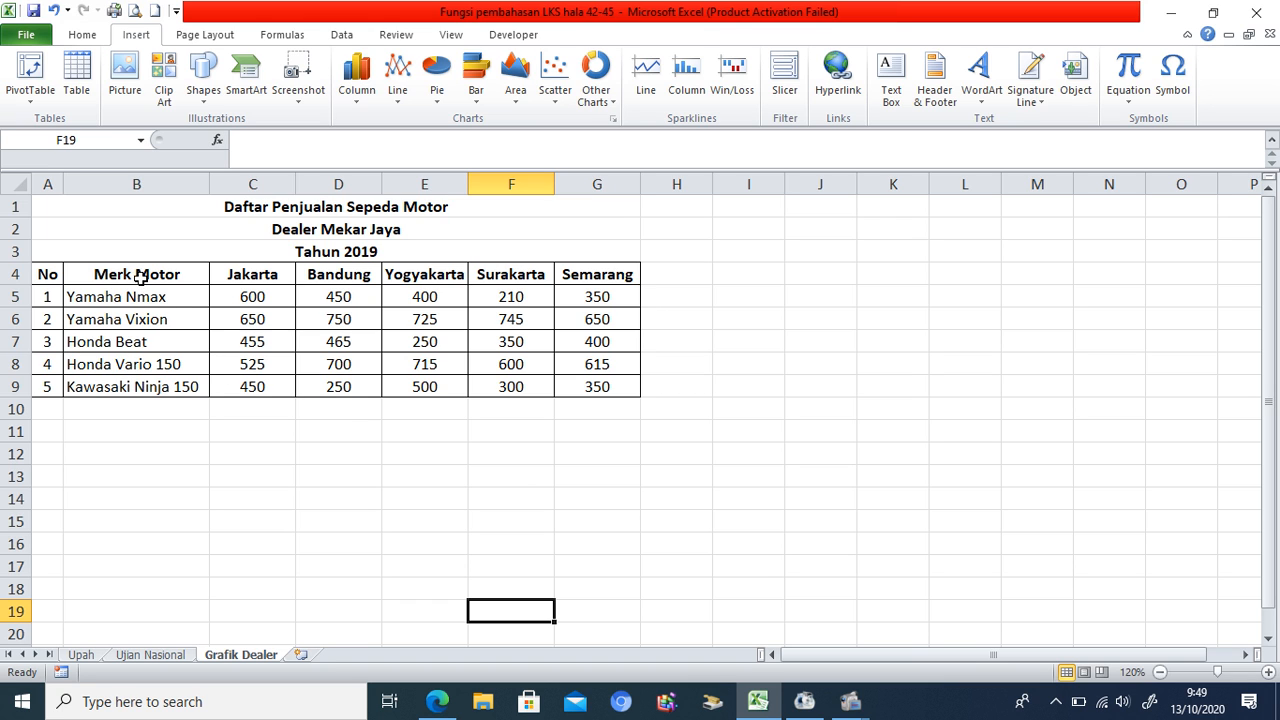
Insert a 2-D clustered column chart from the sales table range B4:G9.
{"action": "left_click_drag", "start_coordinate": [140, 297], "coordinate": [140, 387]}
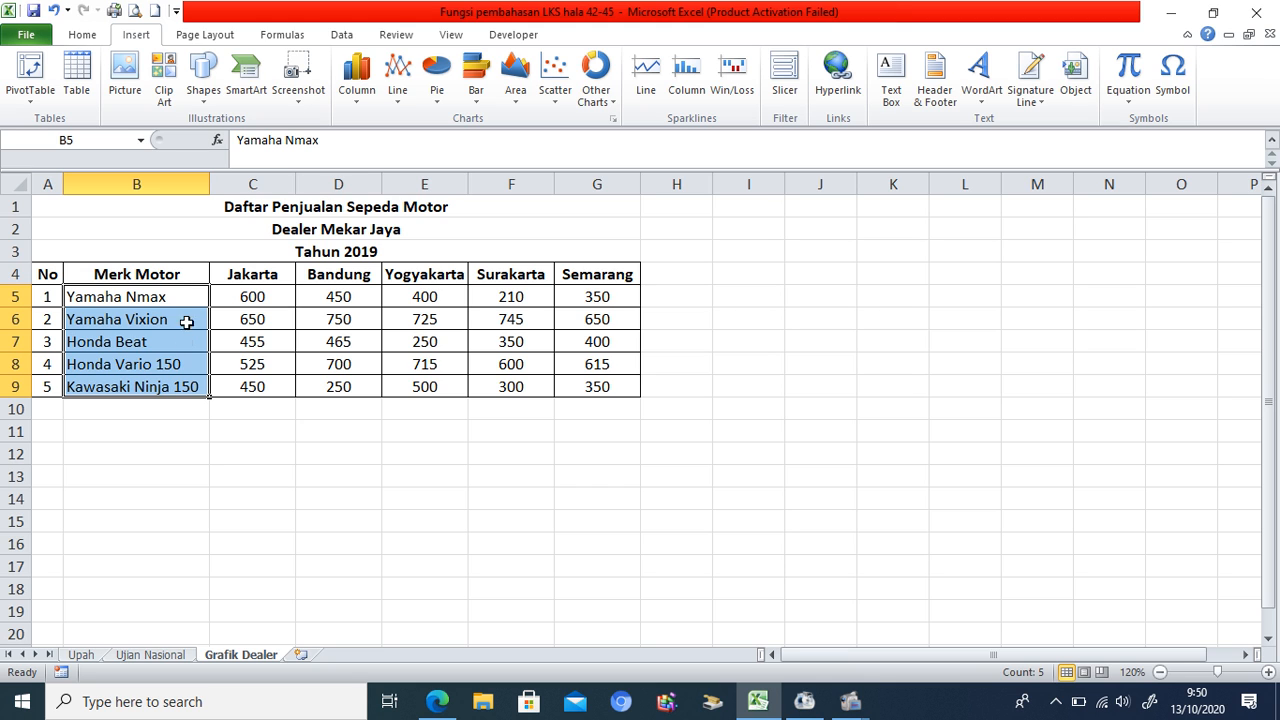
{"action": "left_click", "coordinate": [237, 445]}
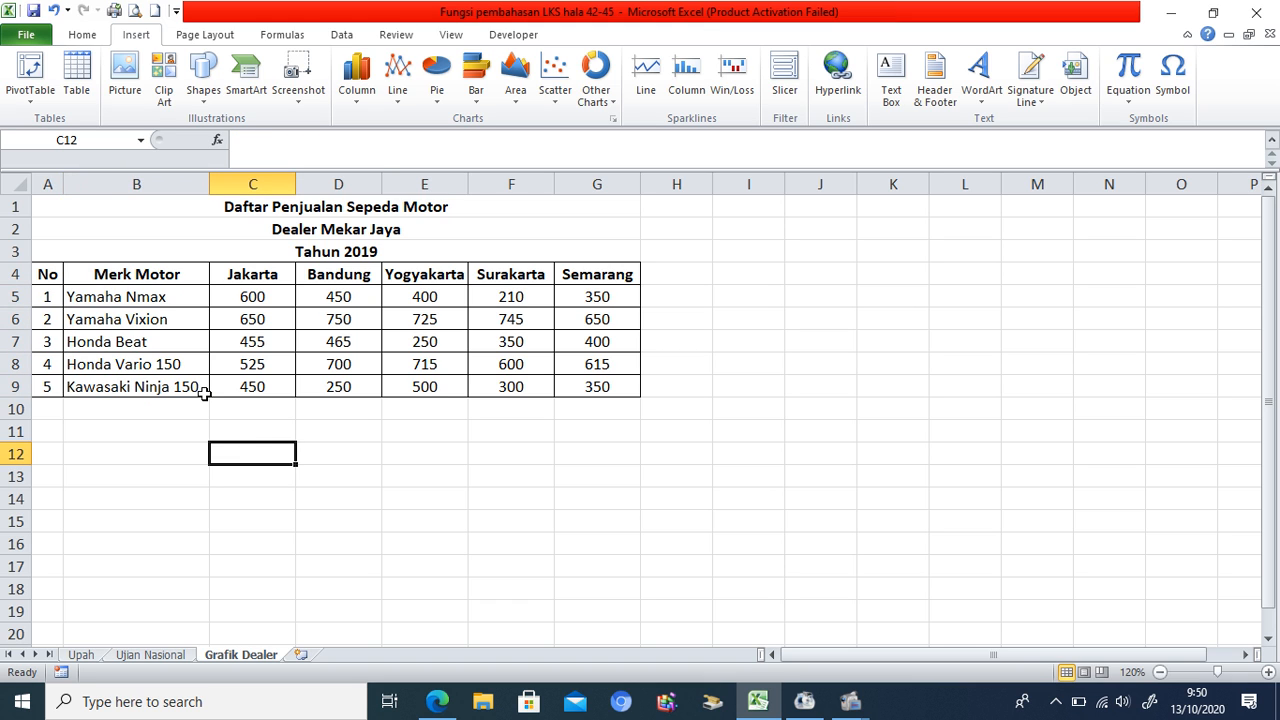
{"action": "left_click", "coordinate": [137, 274]}
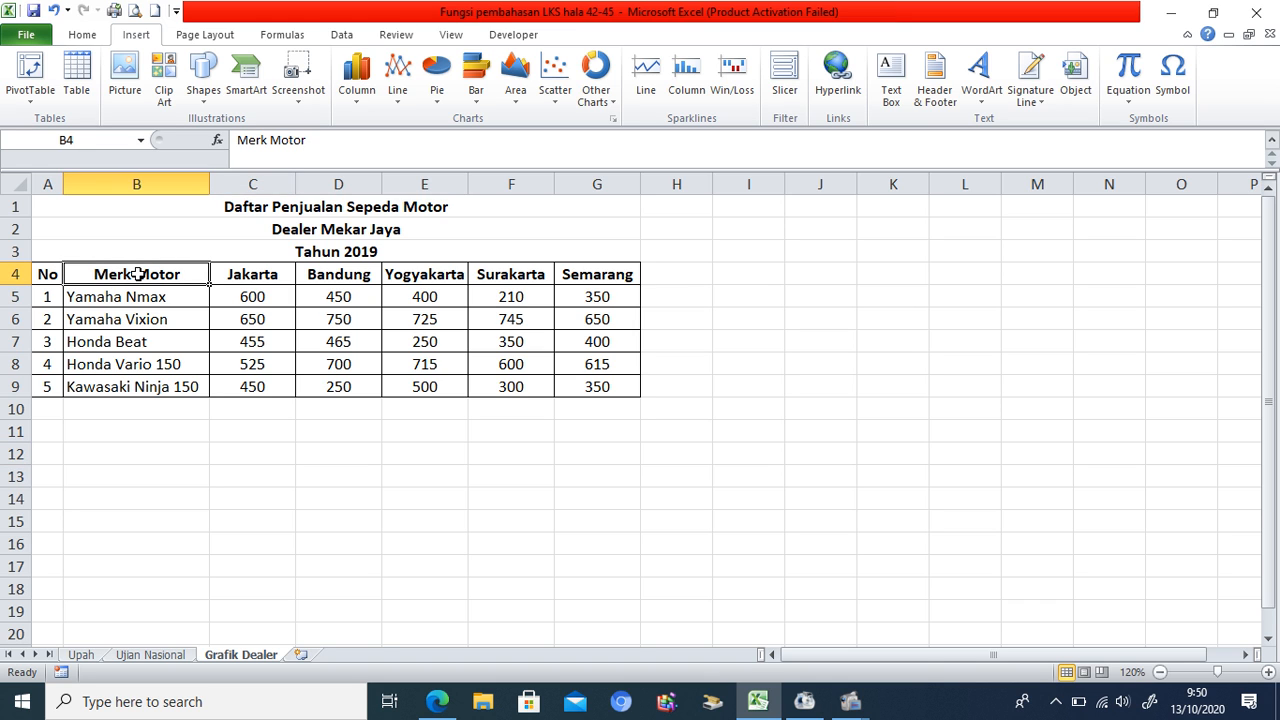
{"action": "left_click_drag", "start_coordinate": [137, 274], "coordinate": [573, 382]}
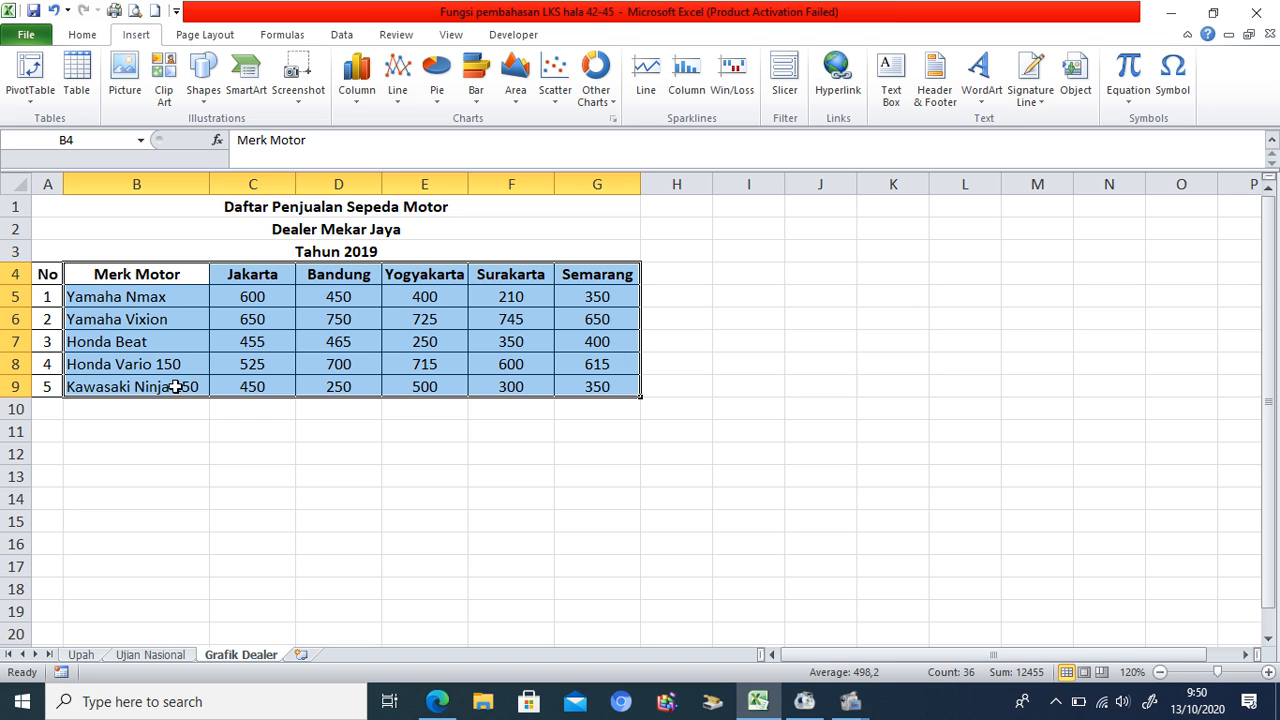
{"action": "left_click", "coordinate": [356, 105]}
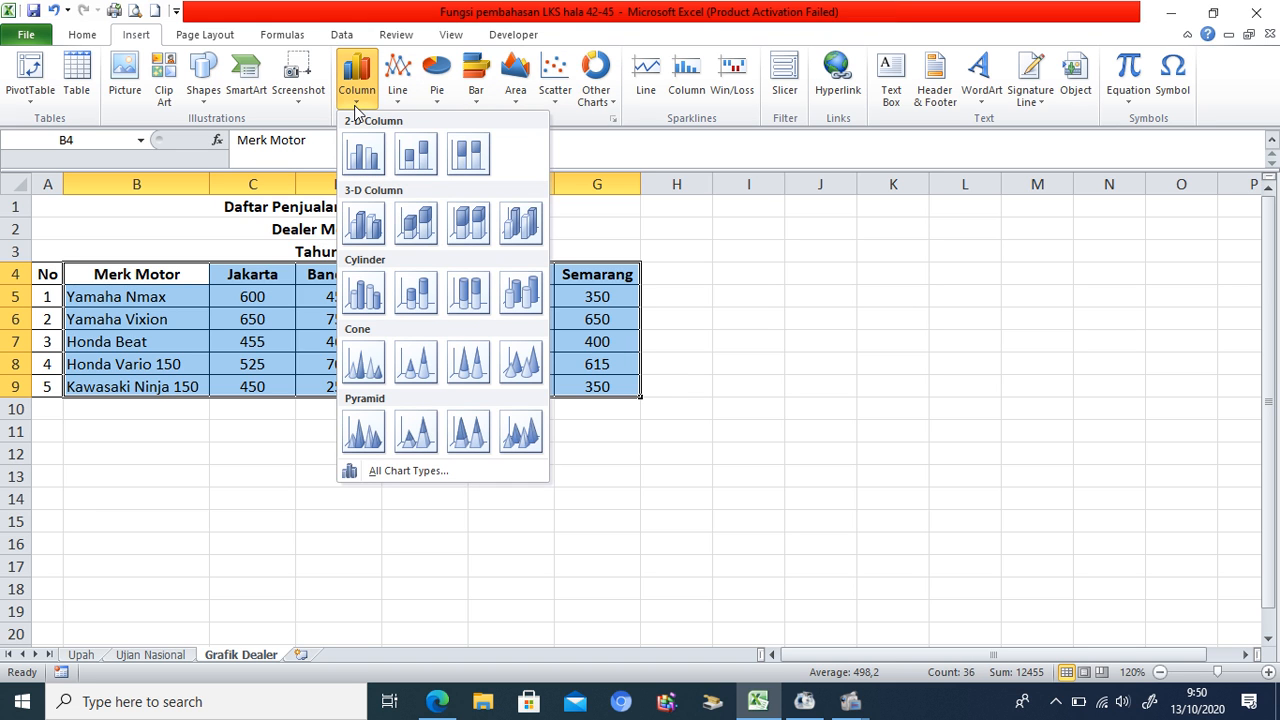
{"action": "left_click", "coordinate": [363, 155]}
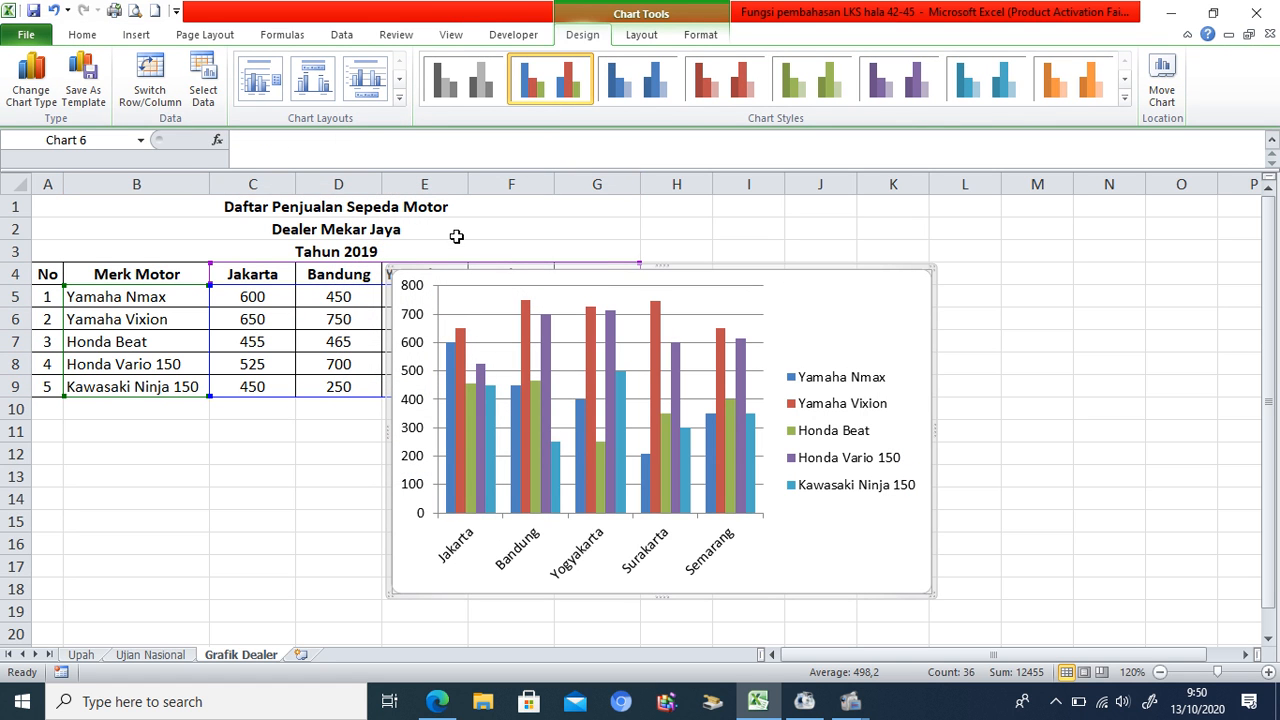
Undo the accidental shifts of the chart's source range and the chart insertion itself.
{"action": "left_click_drag", "start_coordinate": [462, 263], "coordinate": [614, 255]}
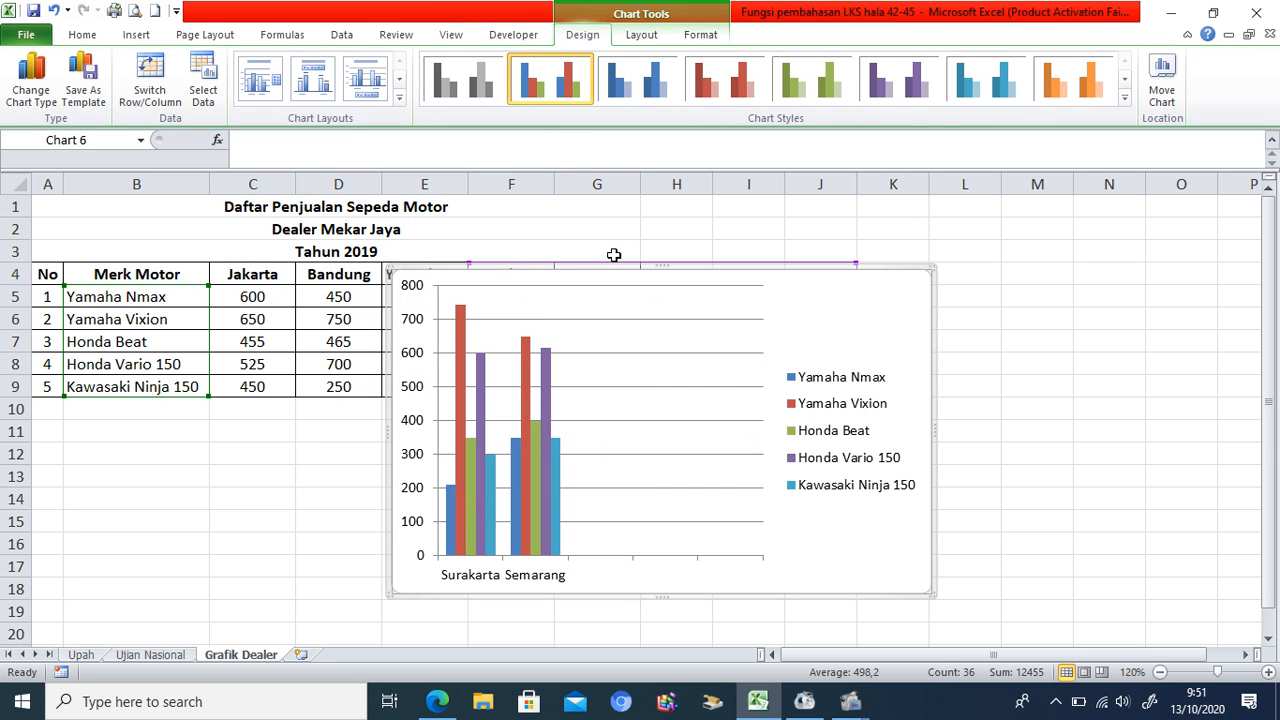
{"action": "left_click_drag", "start_coordinate": [471, 266], "coordinate": [357, 279]}
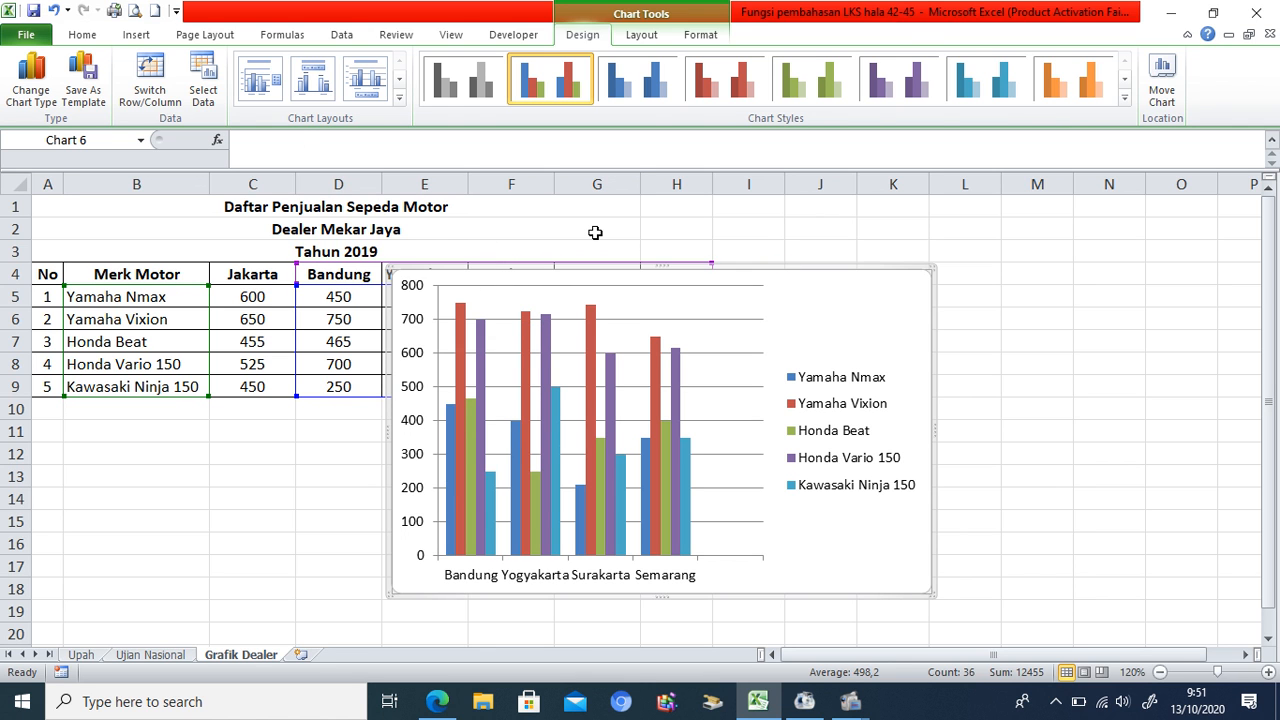
{"action": "key", "text": "Escape"}
{"action": "key", "text": "ctrl+z"}
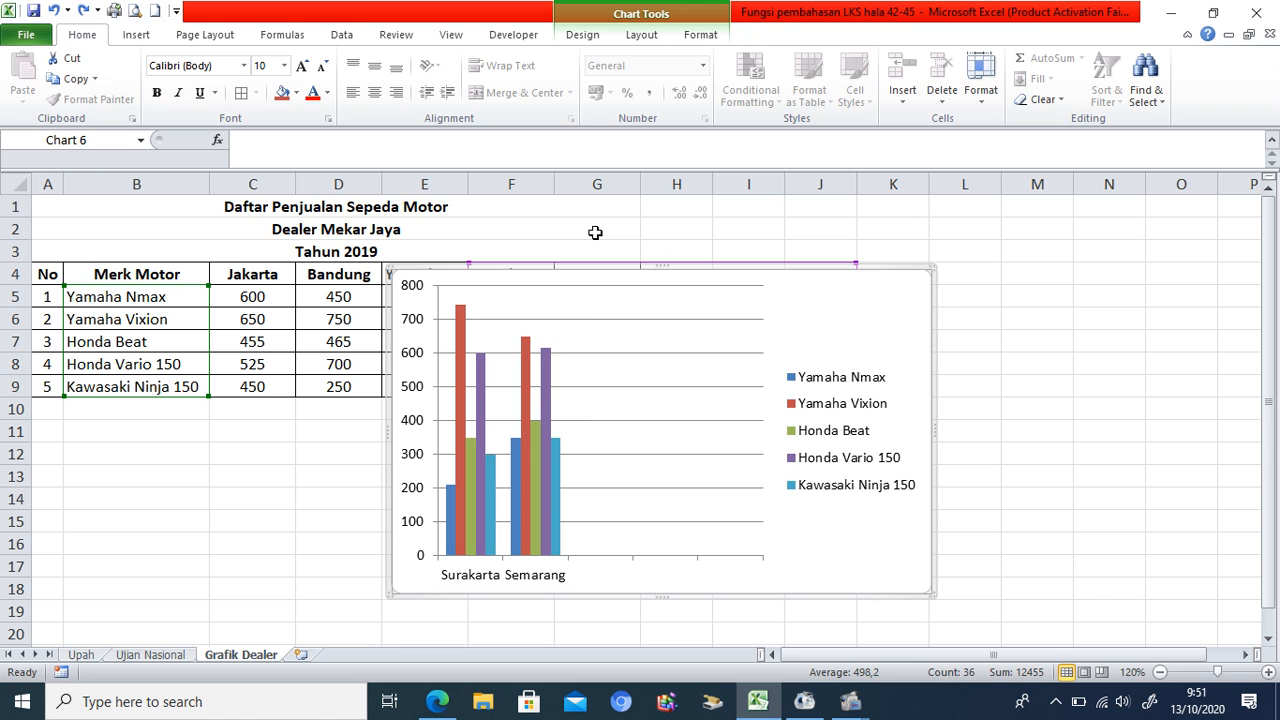
{"action": "key", "text": "ctrl+z"}
{"action": "key", "text": "ctrl+z"}
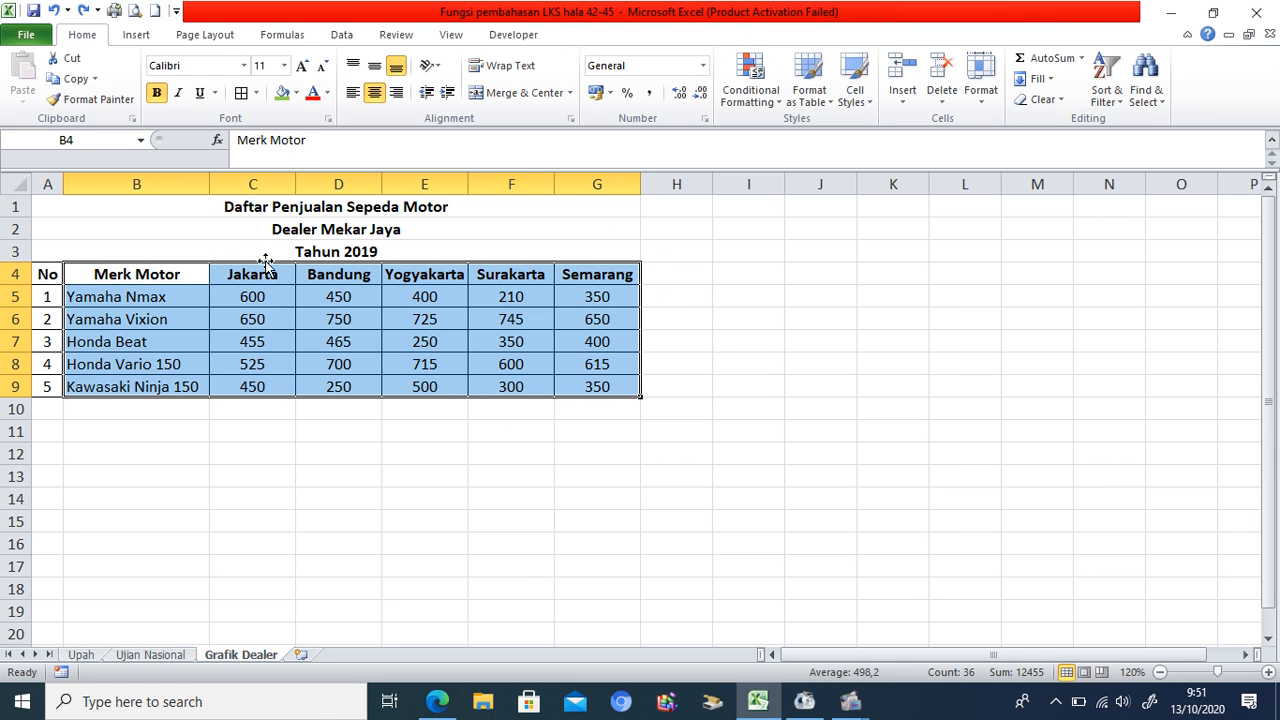
Create a 2-D clustered column chart from the motorcycle brands and city sales in B4:G9.
{"action": "left_click_drag", "start_coordinate": [157, 277], "coordinate": [597, 386]}
{"action": "left_click", "coordinate": [137, 37]}
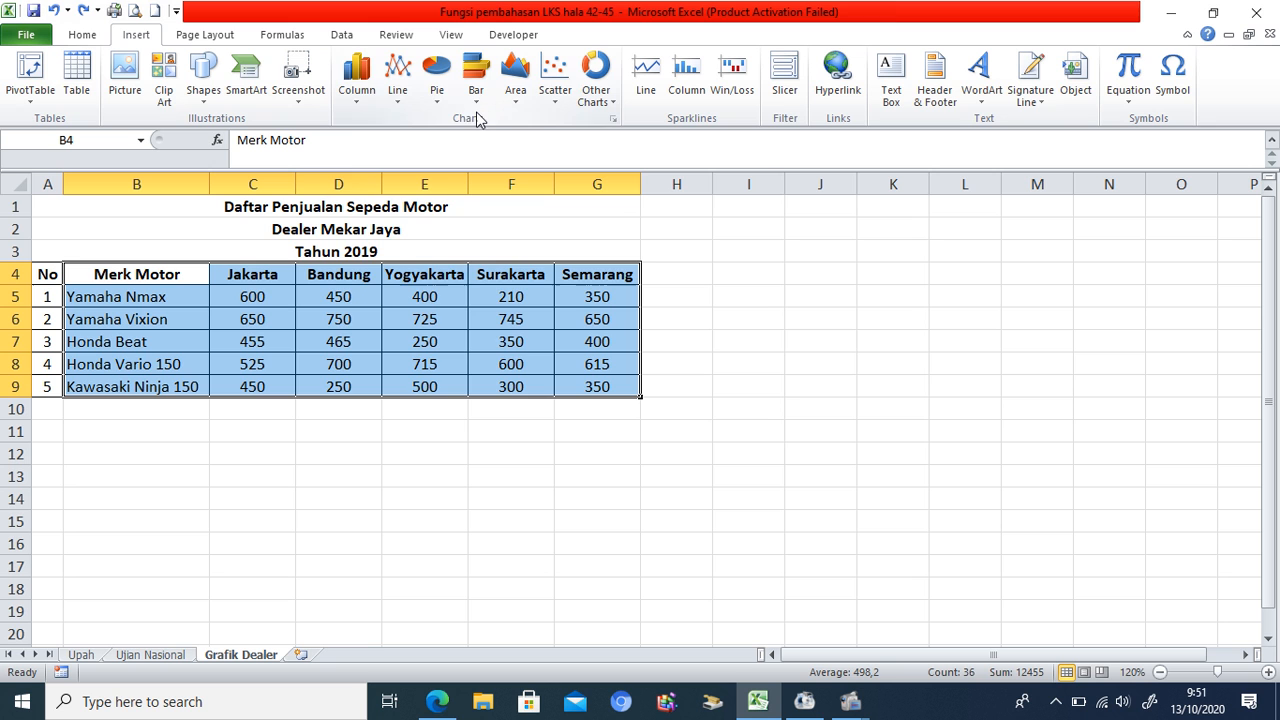
{"action": "left_click", "coordinate": [357, 100]}
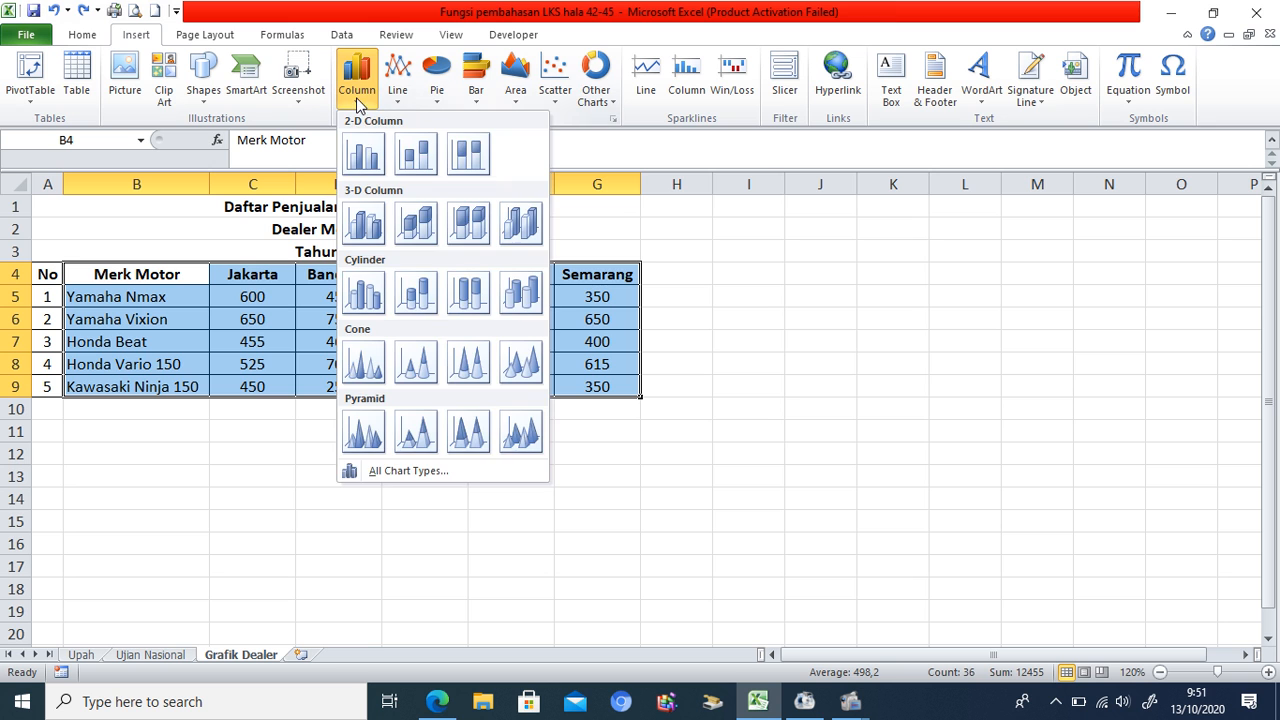
{"action": "left_click", "coordinate": [364, 152]}
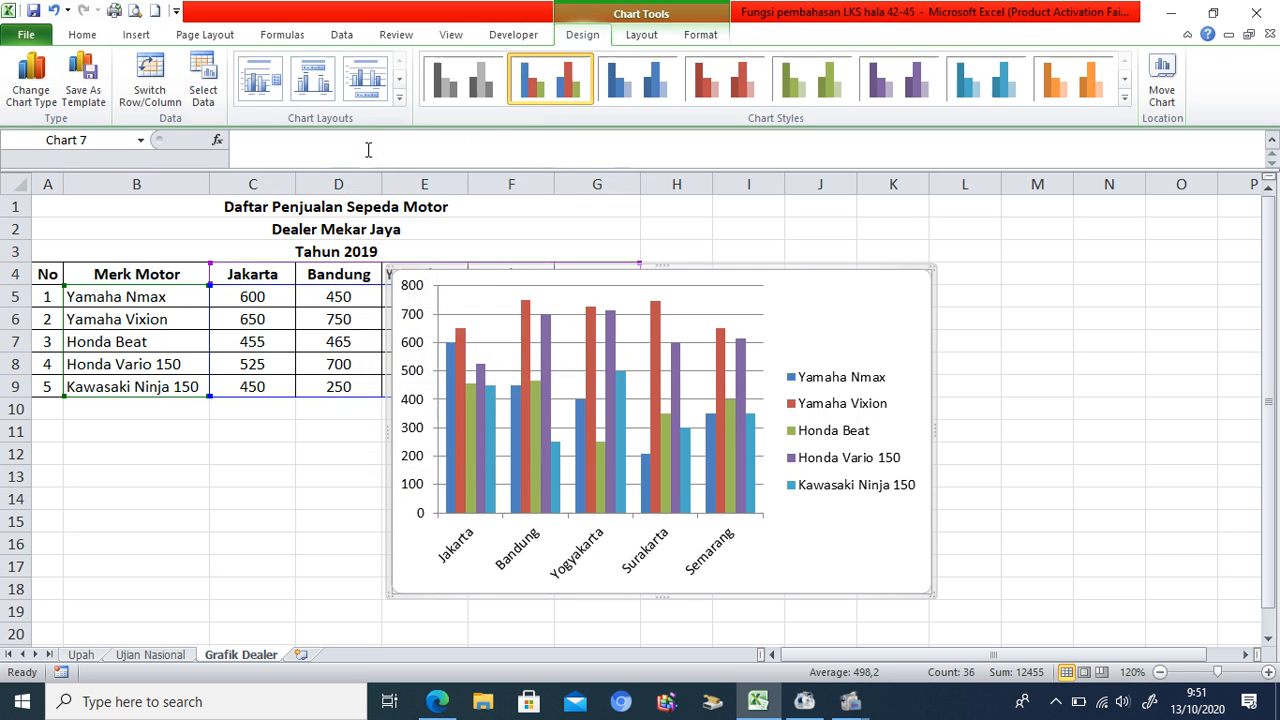
Move the column chart beside the sales table so it covers none of the data, and deselect it.
{"action": "left_click", "coordinate": [1037, 262]}
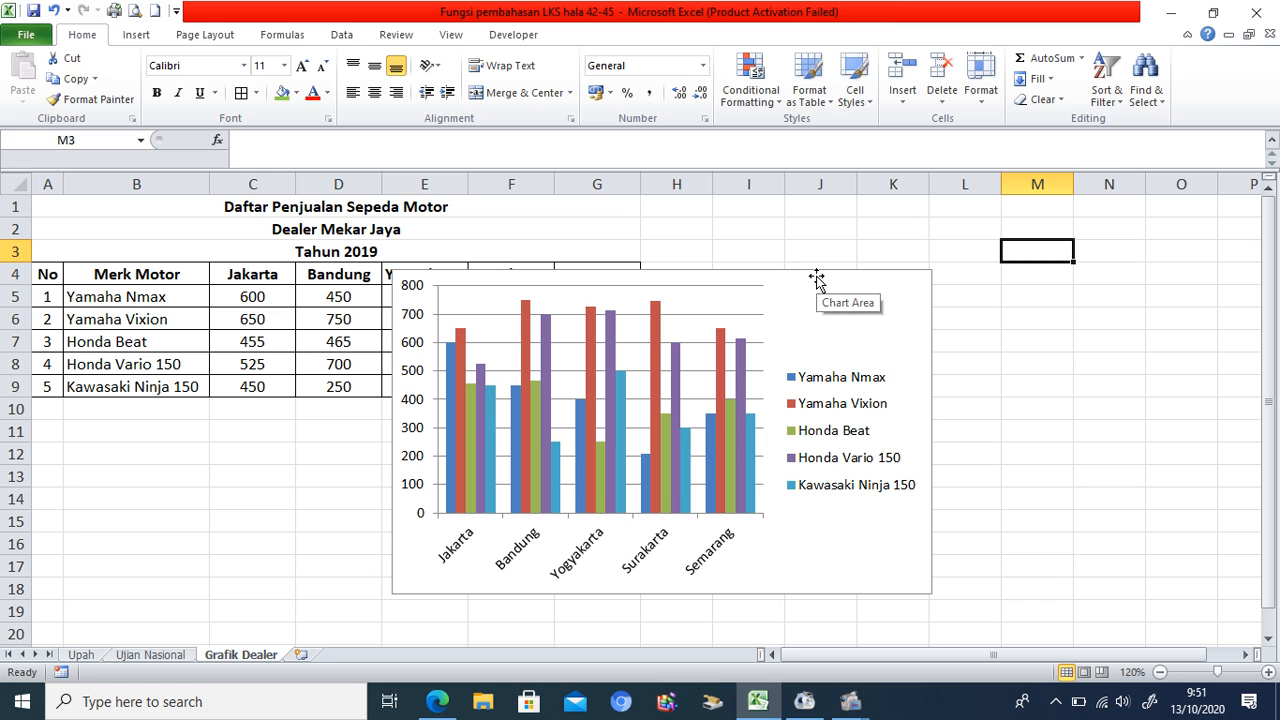
{"action": "left_click_drag", "start_coordinate": [817, 277], "coordinate": [929, 235]}
{"action": "left_click_drag", "start_coordinate": [958, 234], "coordinate": [1070, 226]}
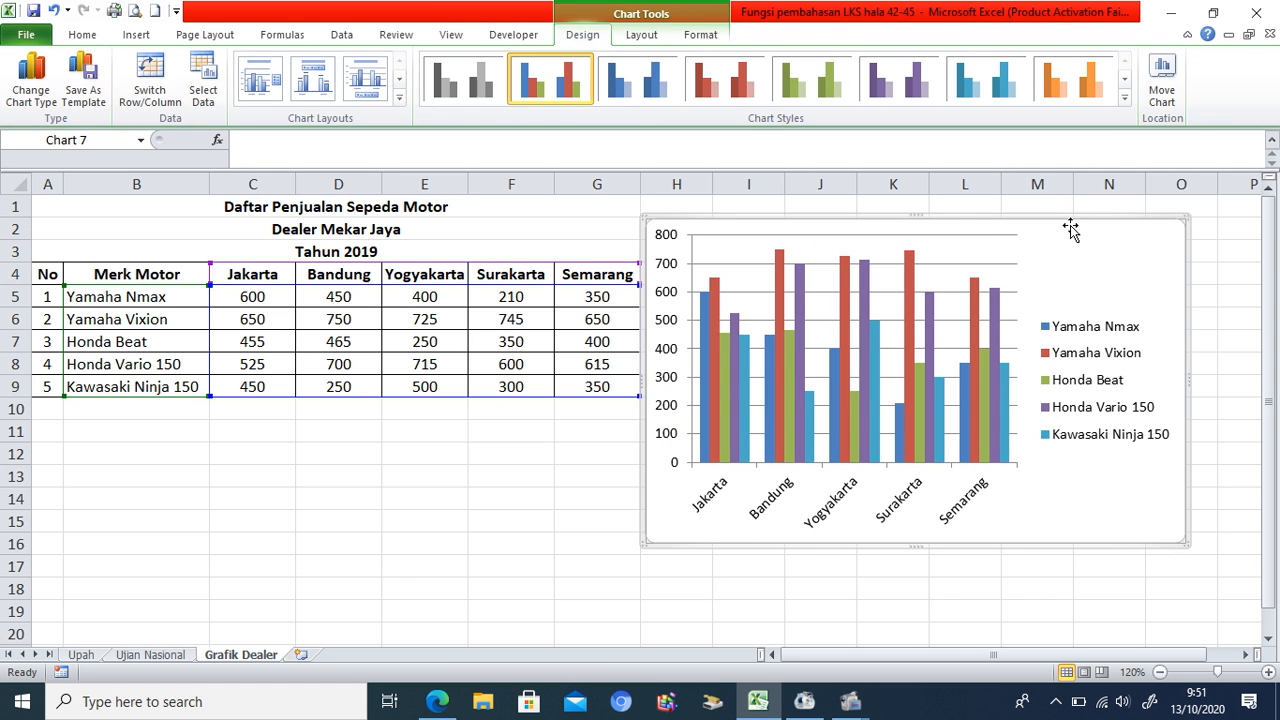
{"action": "left_click", "coordinate": [612, 582]}
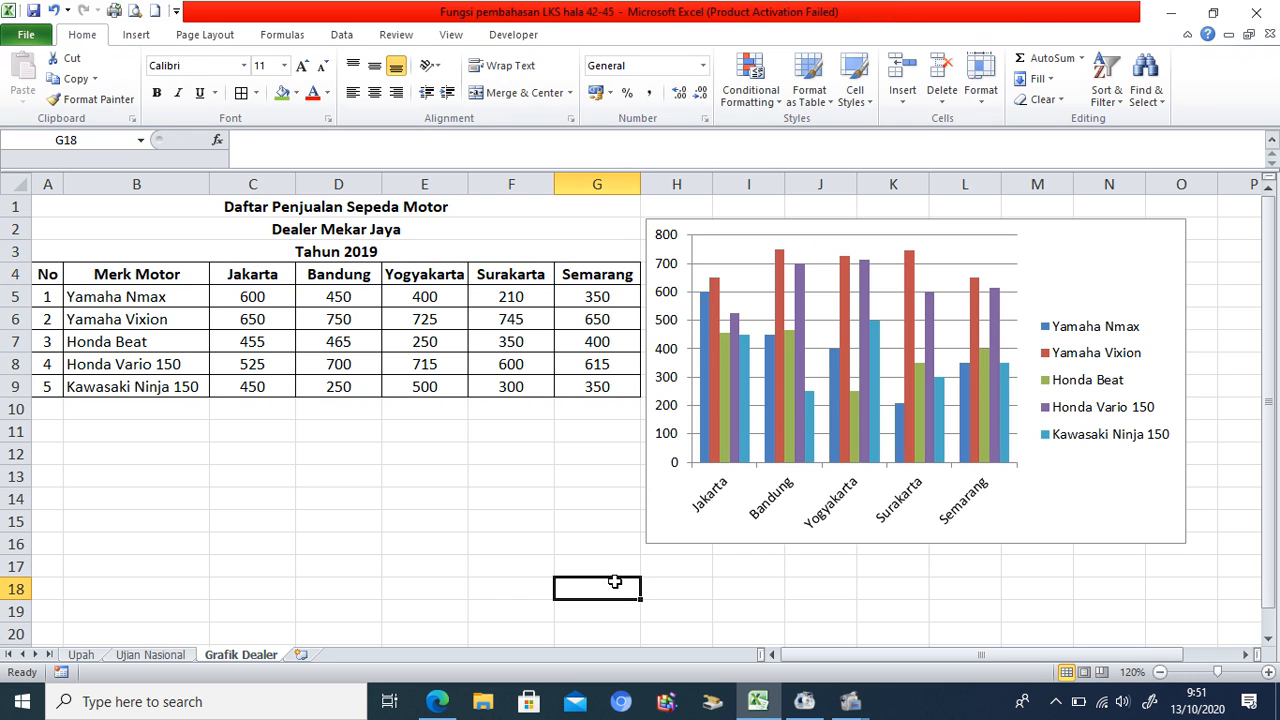
Try the blue, red and green chart styles on the column chart and return it to the multicoloured Style 2.
{"action": "left_click", "coordinate": [810, 228]}
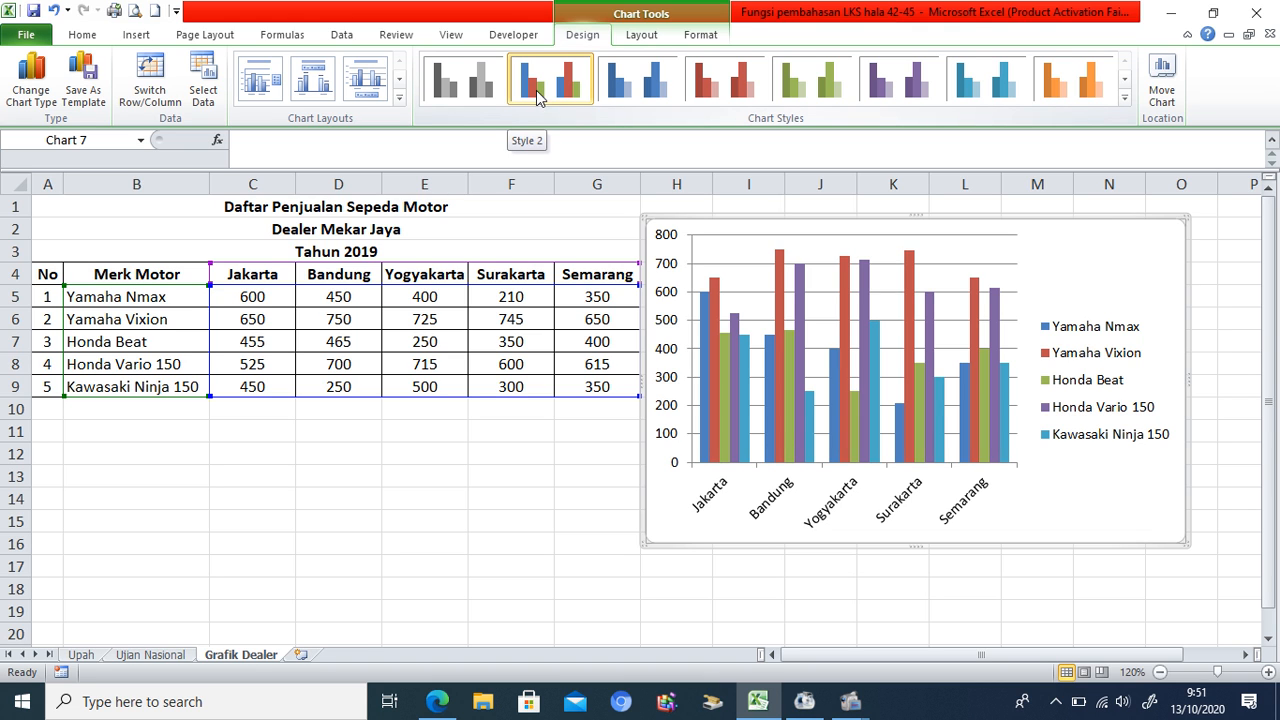
{"action": "left_click", "coordinate": [628, 92]}
{"action": "left_click", "coordinate": [717, 90]}
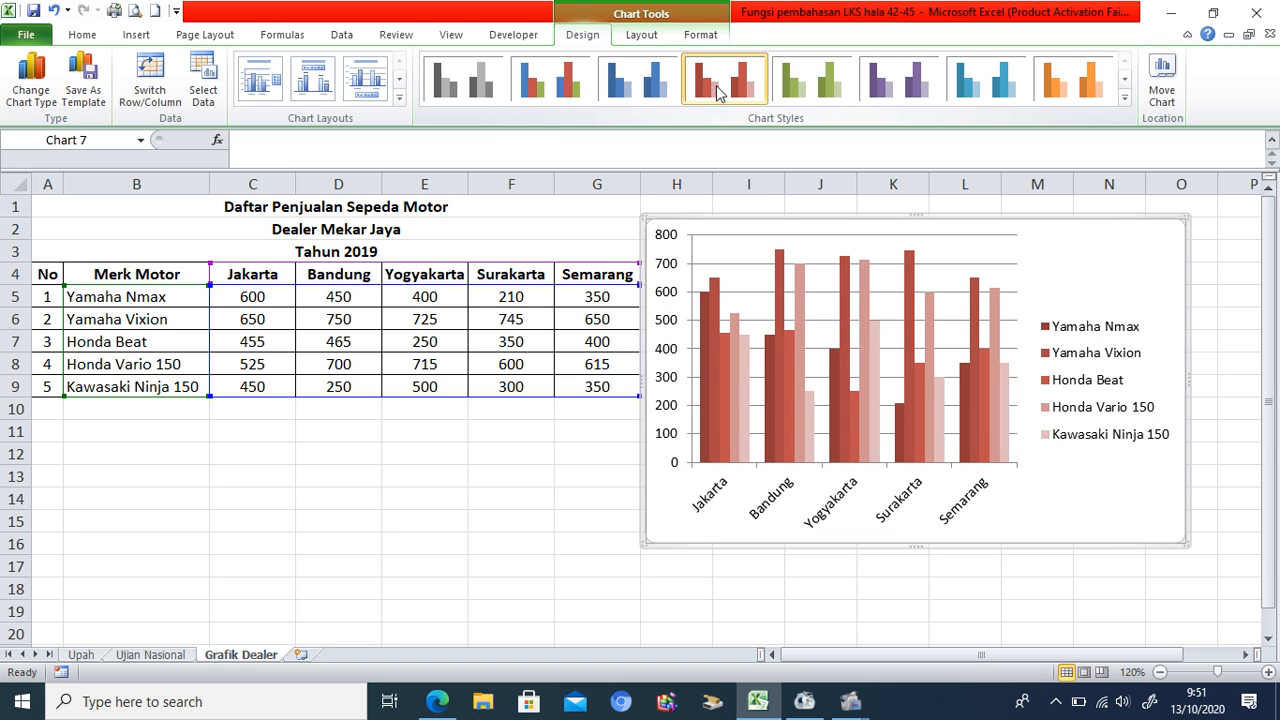
{"action": "left_click", "coordinate": [800, 88]}
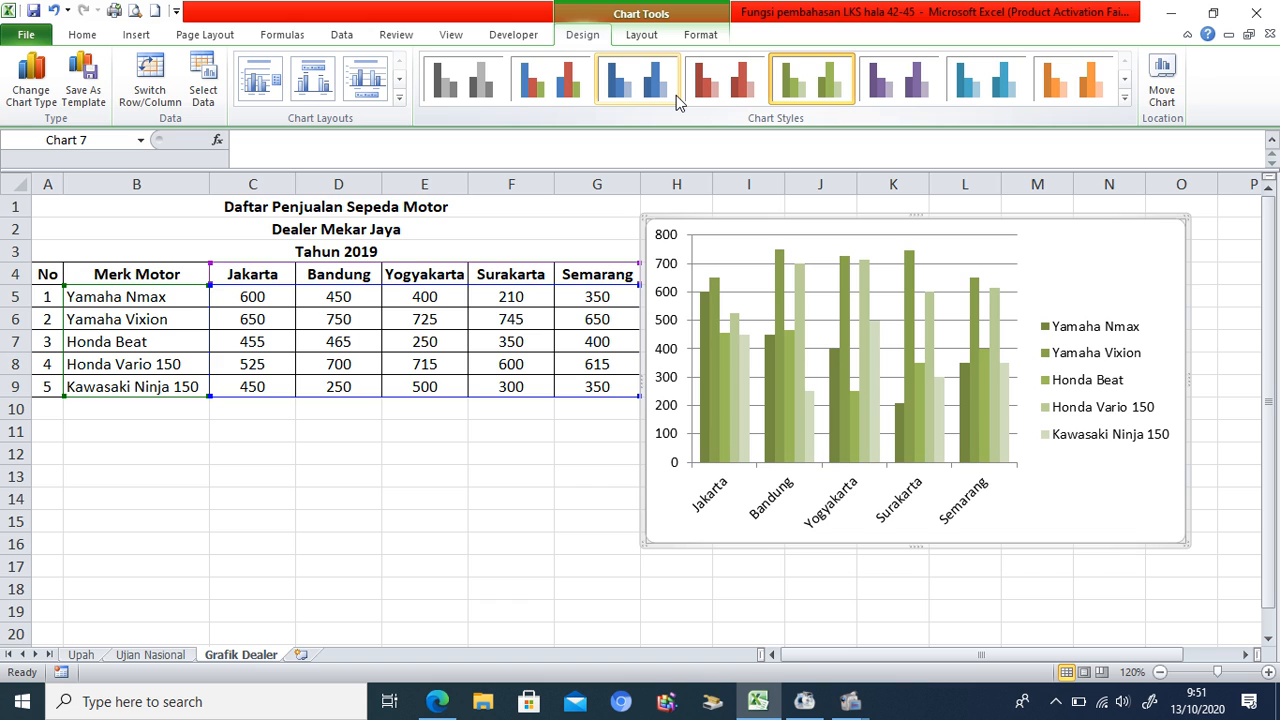
{"action": "left_click", "coordinate": [561, 92]}
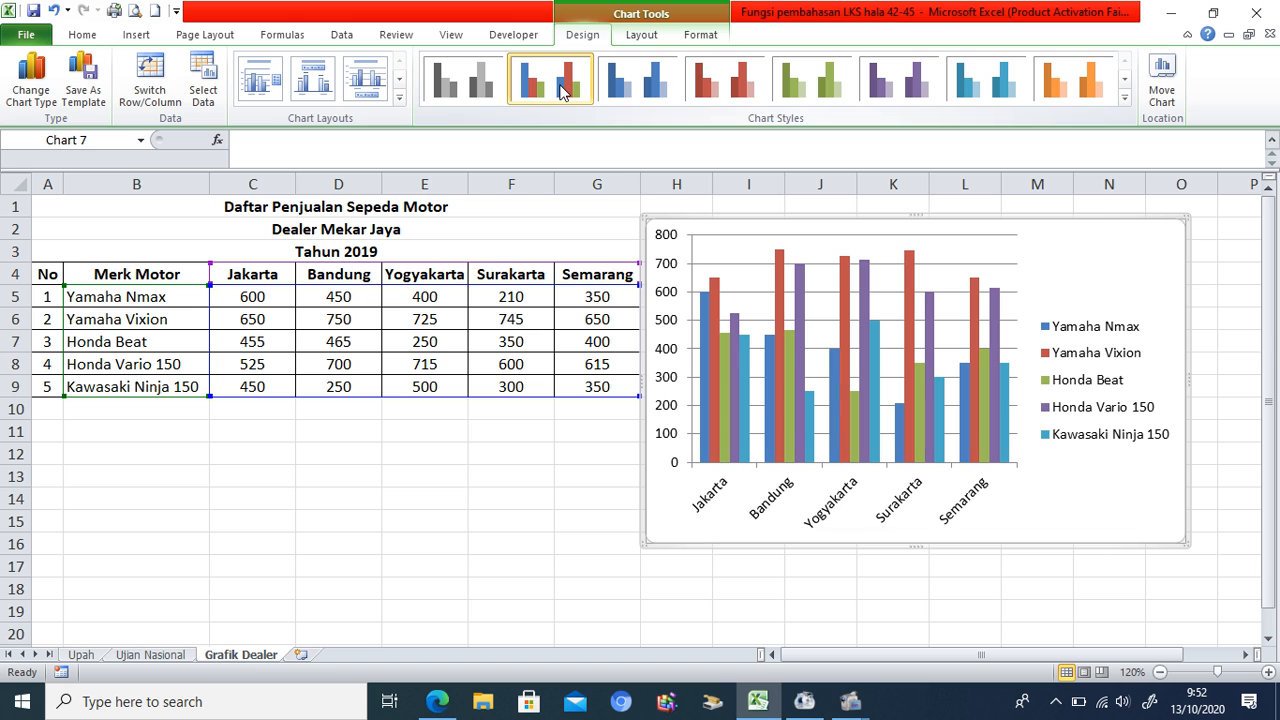
Add a chart title to the column chart, trying the centered overlay placement before setting it to Above Chart.
{"action": "left_click", "coordinate": [642, 36]}
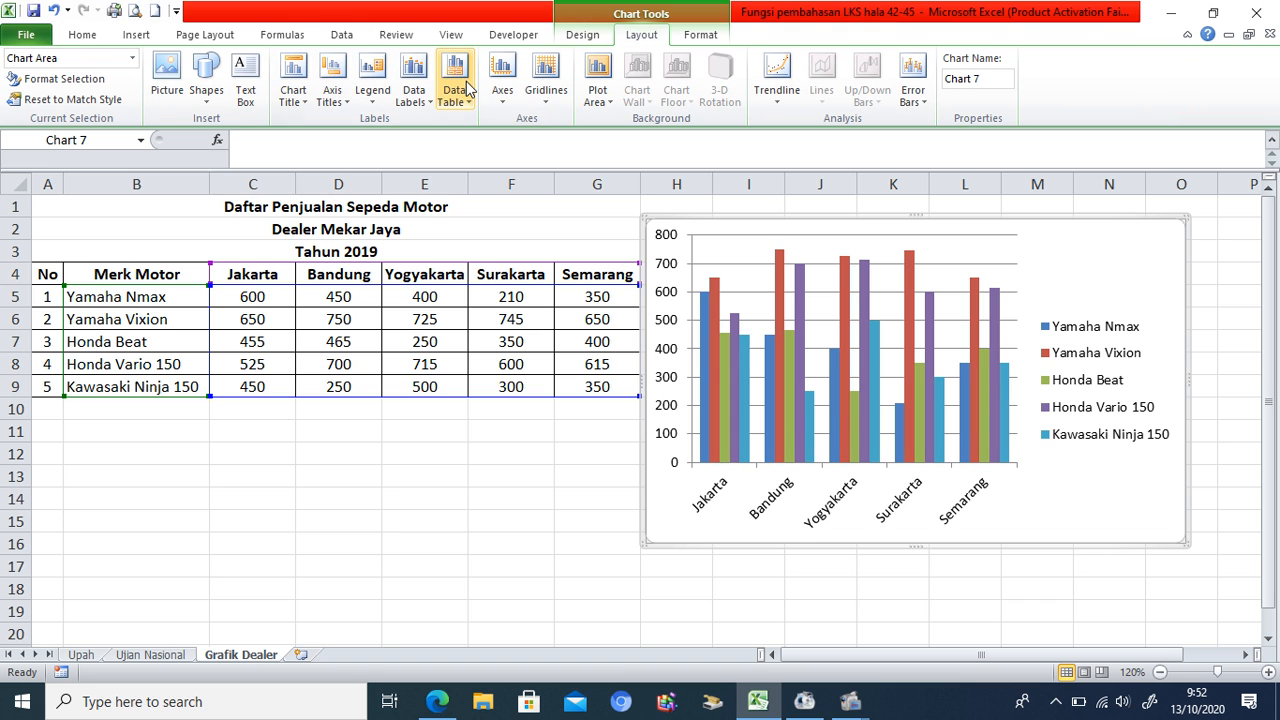
{"action": "left_click", "coordinate": [305, 104]}
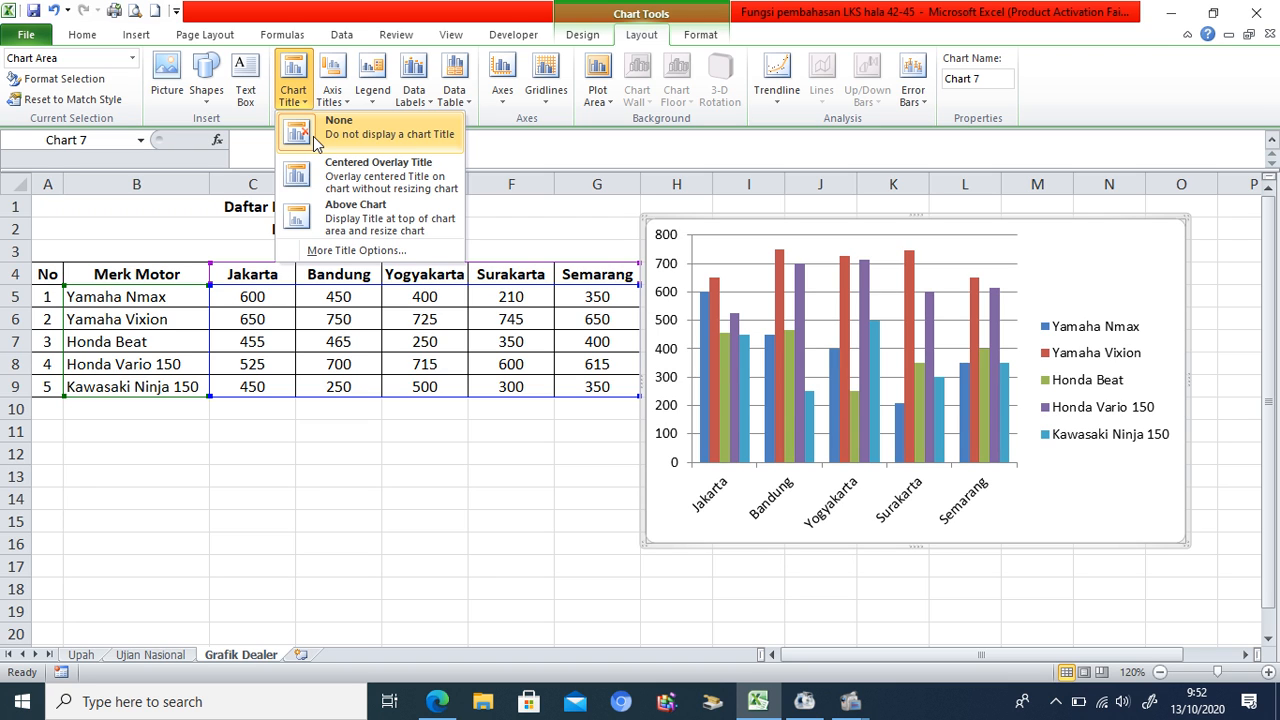
{"action": "left_click", "coordinate": [347, 178]}
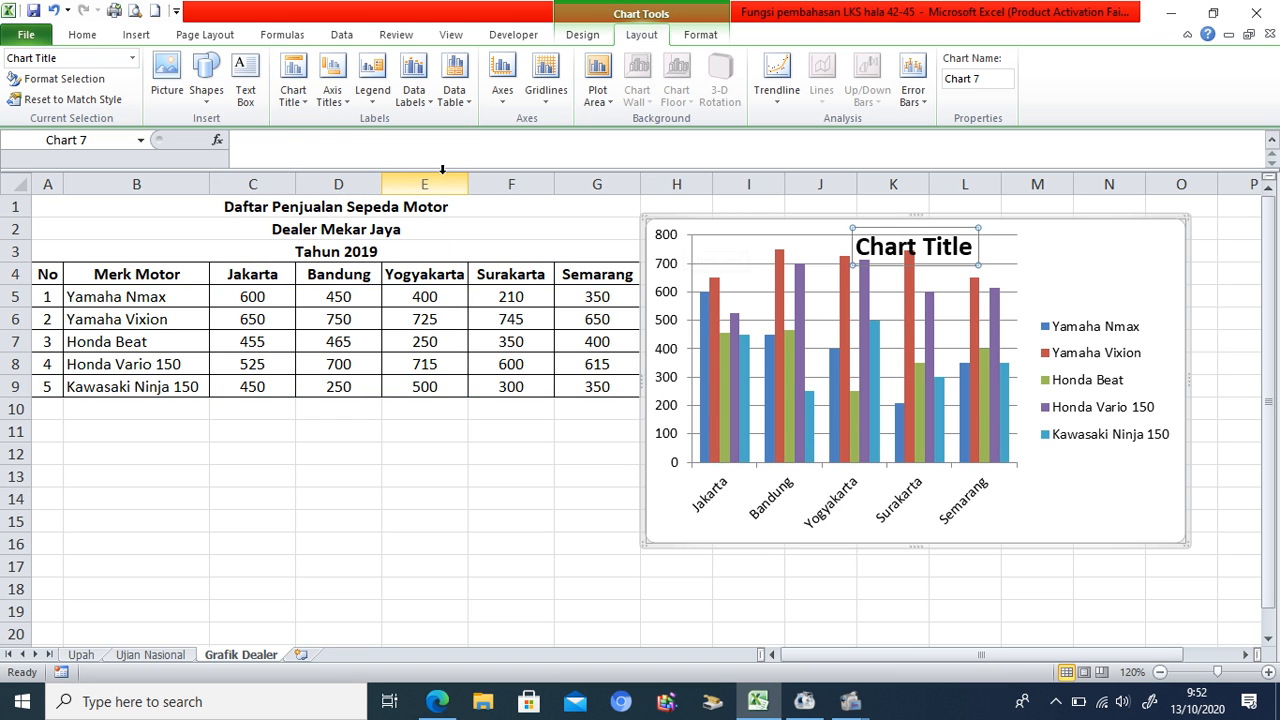
{"action": "left_click", "coordinate": [301, 101]}
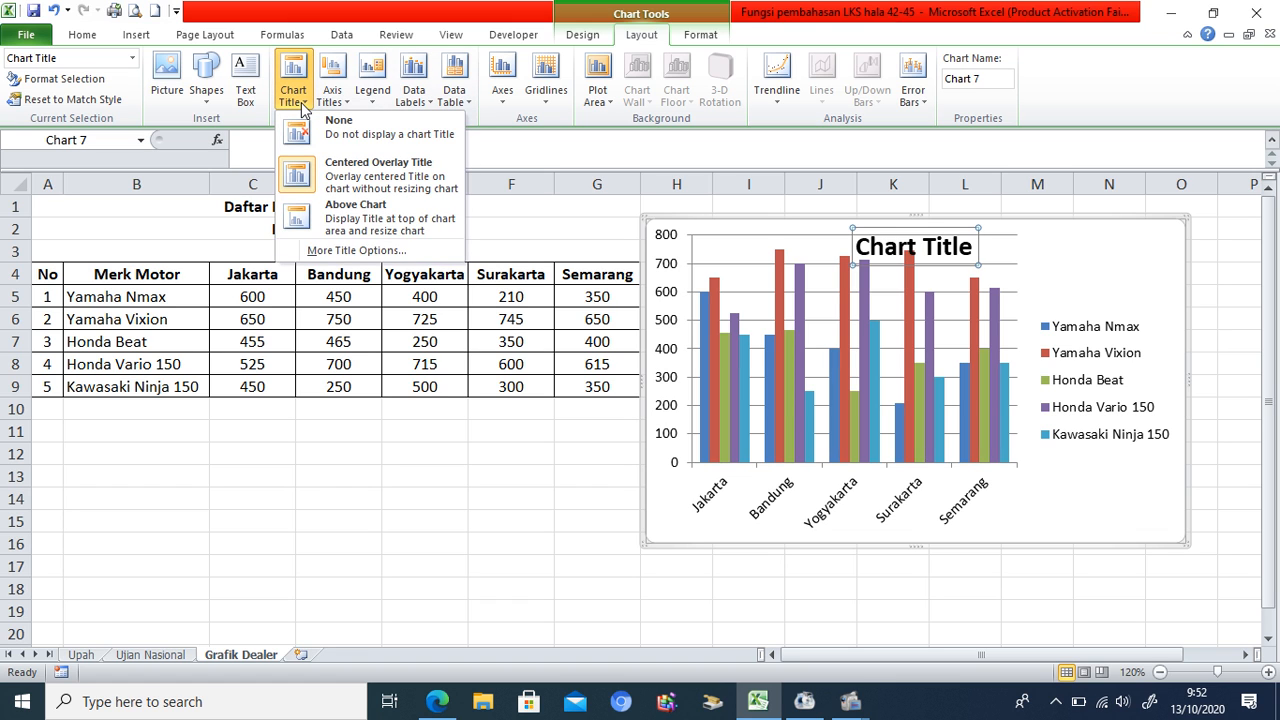
{"action": "left_click", "coordinate": [325, 225]}
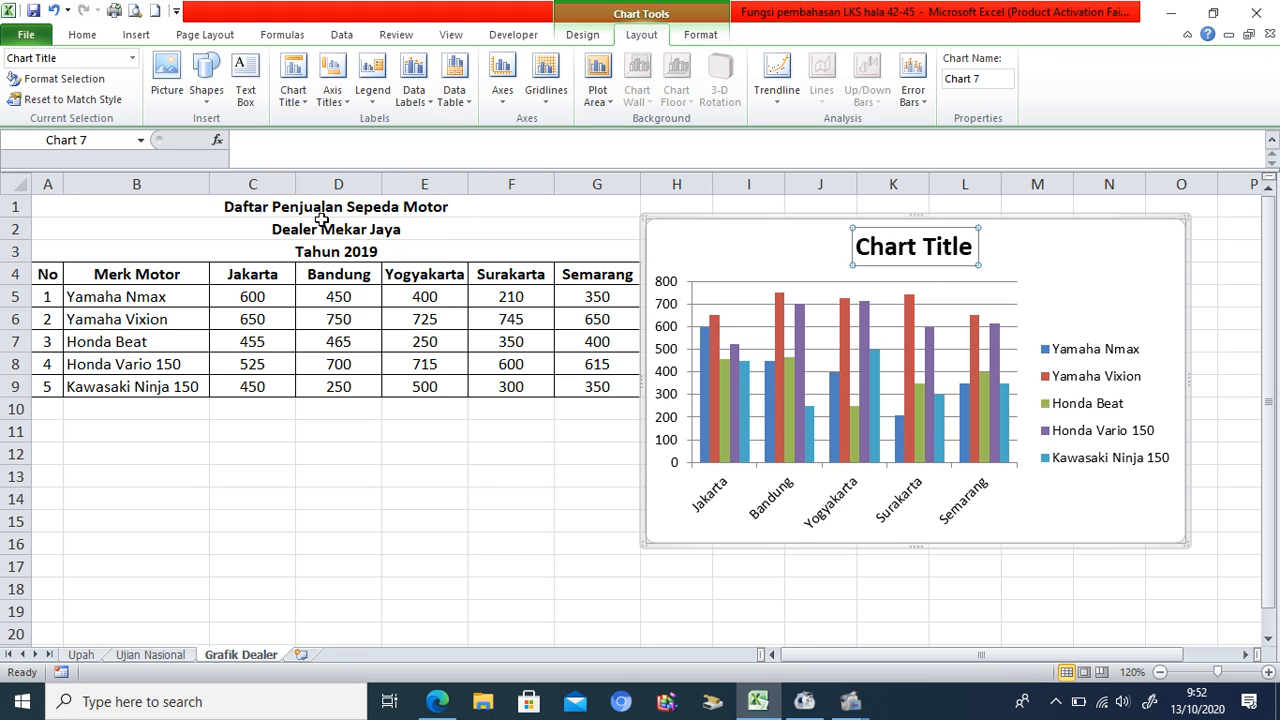
Replace the placeholder chart title with "Grafik Penjualan Sepeda Motor Tahun 2019" and deselect the chart.
{"action": "left_click", "coordinate": [858, 242]}
{"action": "left_click_drag", "start_coordinate": [858, 246], "coordinate": [966, 250]}
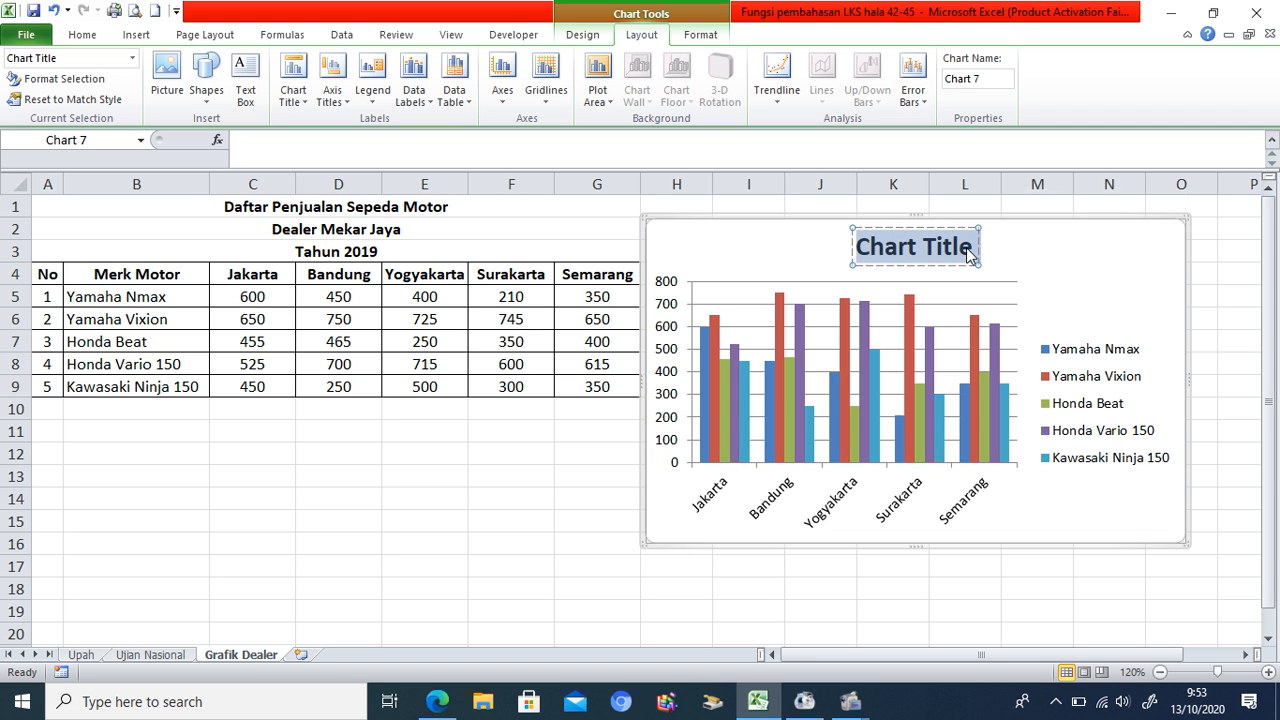
{"action": "type", "text": "Grafi"}
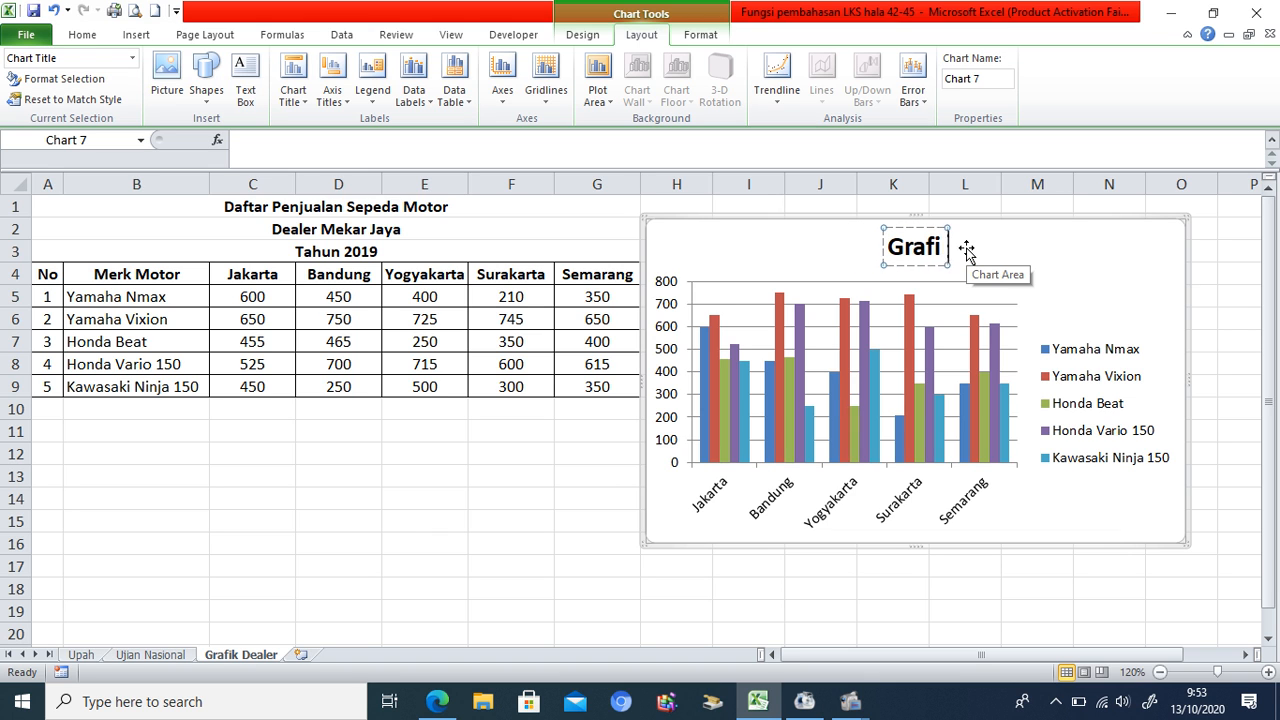
{"action": "type", "text": "k Penjualan"}
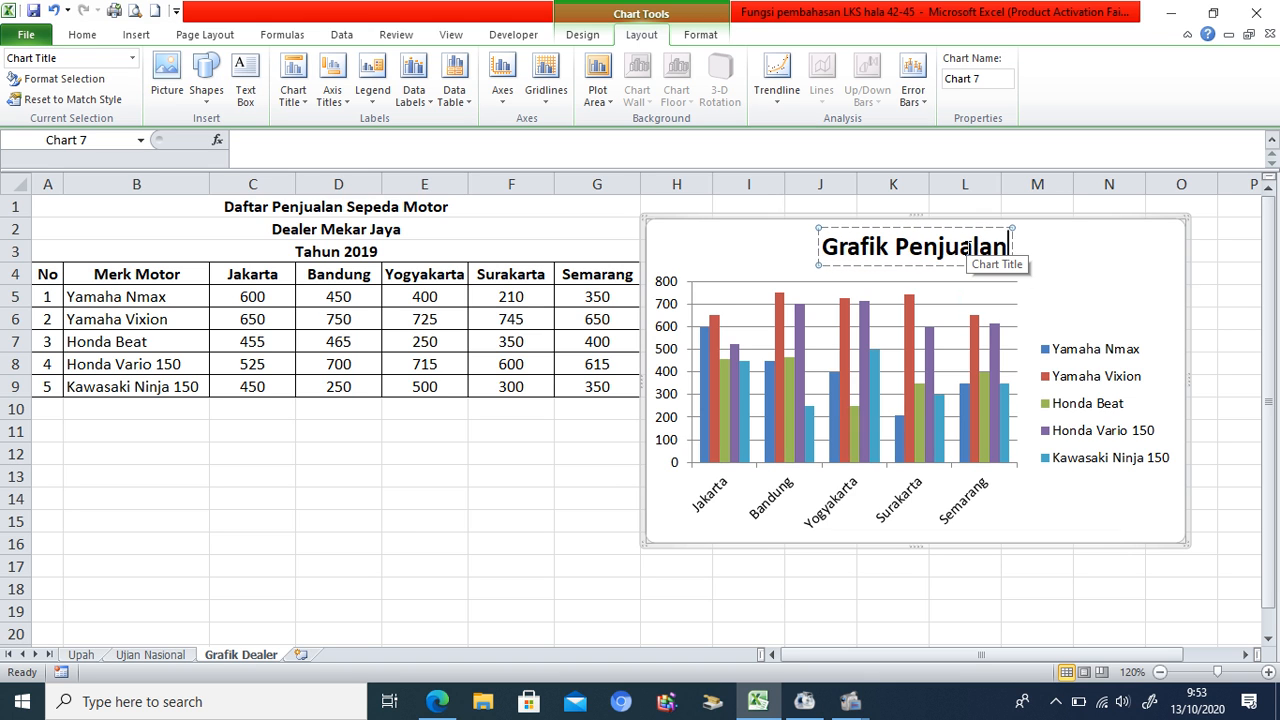
{"action": "type", "text": " Sepeda M"}
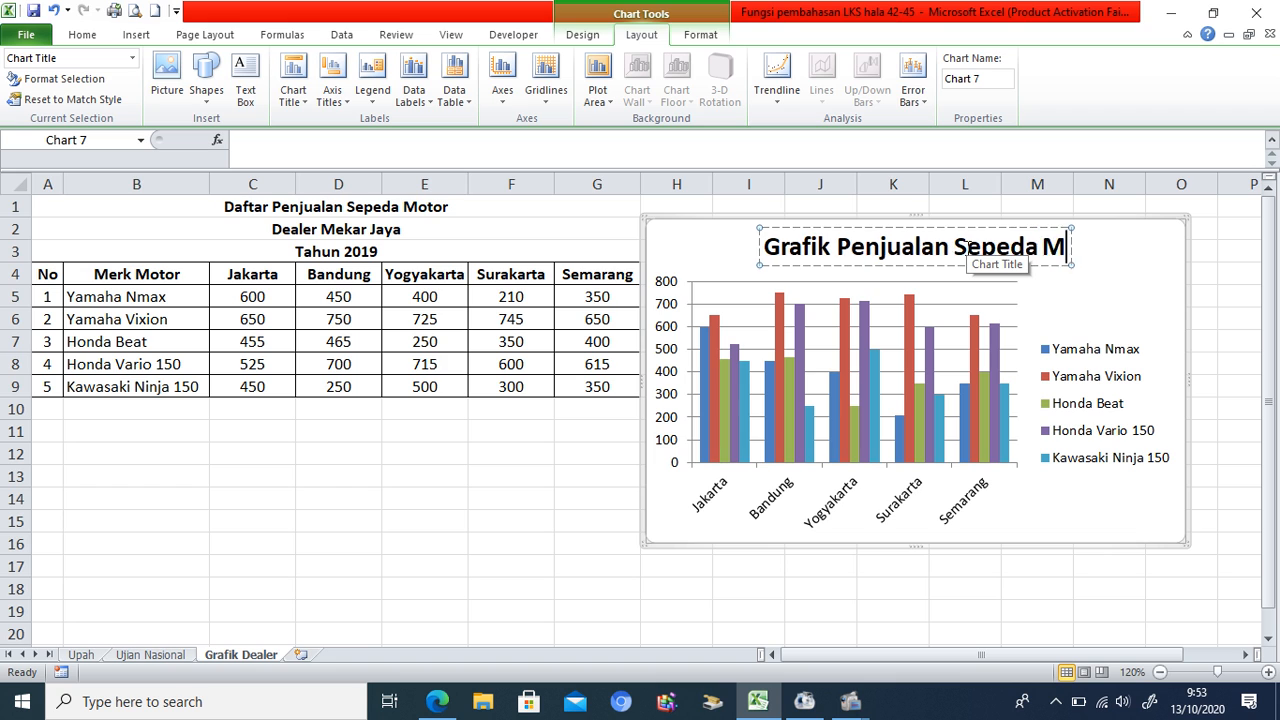
{"action": "type", "text": "otor"}
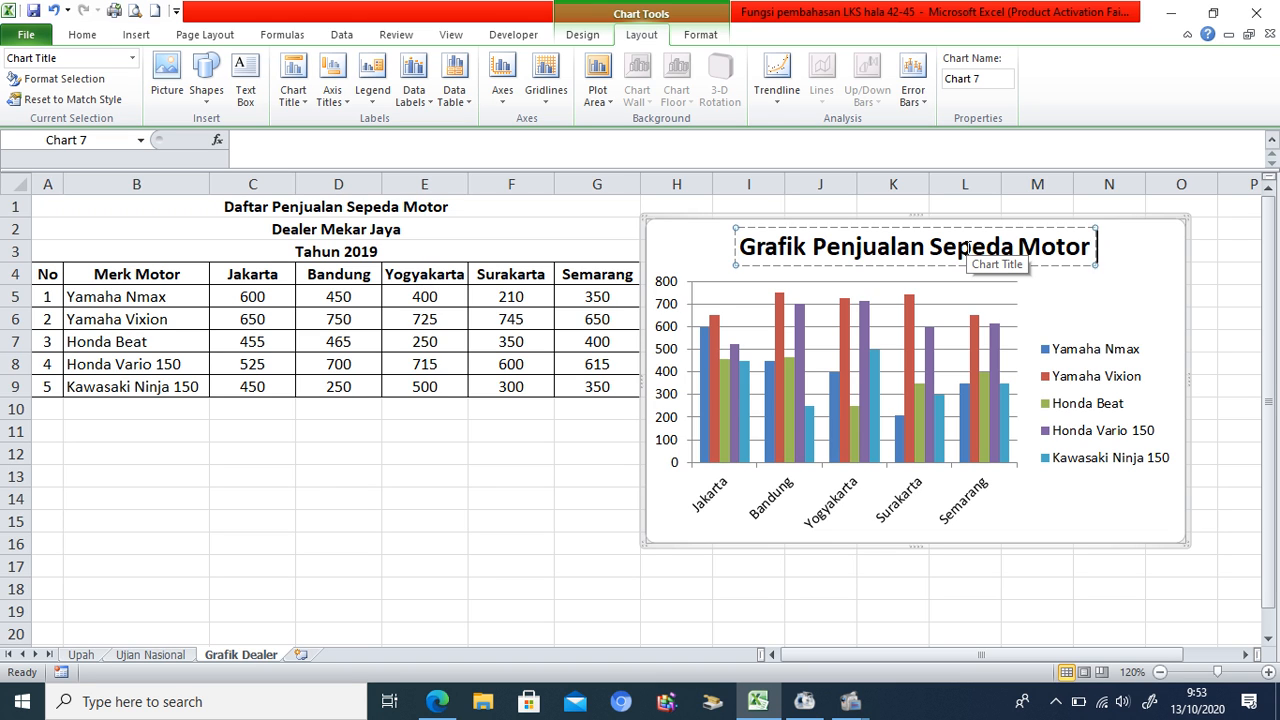
{"action": "key", "text": "BackSpace"}
{"action": "key", "text": "BackSpace"}
{"action": "type", "text": "Tahu"}
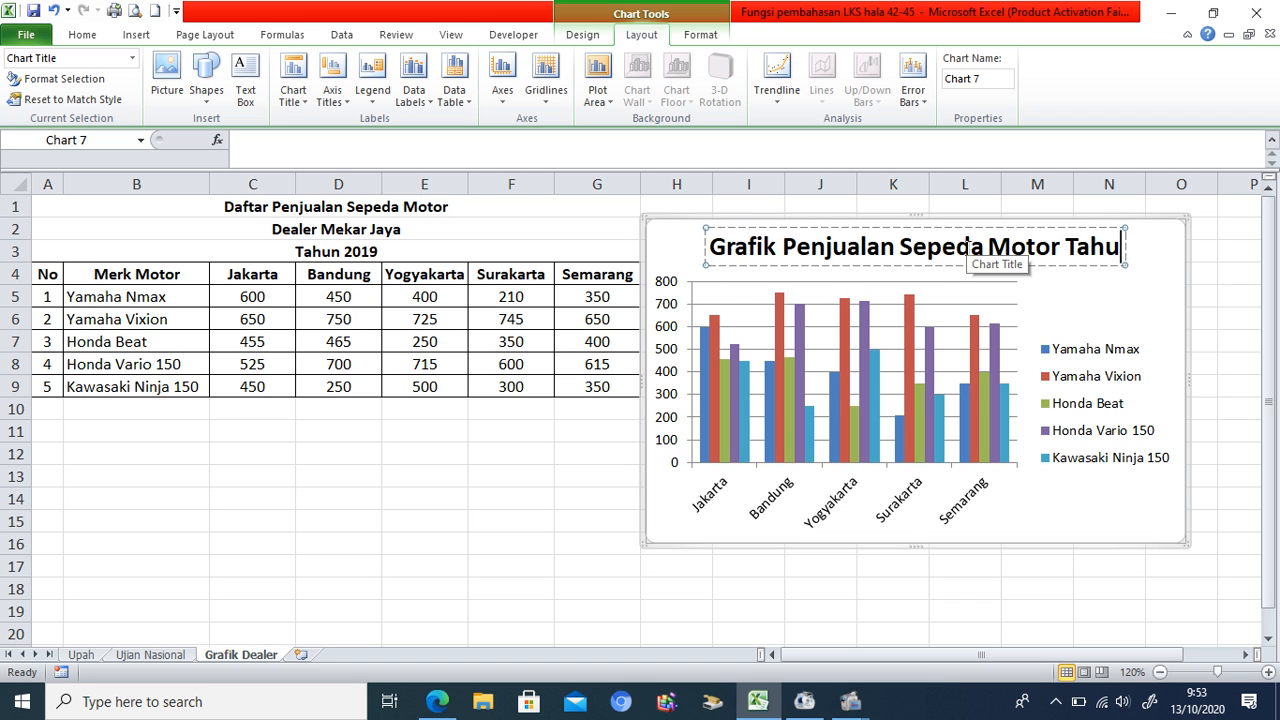
{"action": "type", "text": "n 2019"}
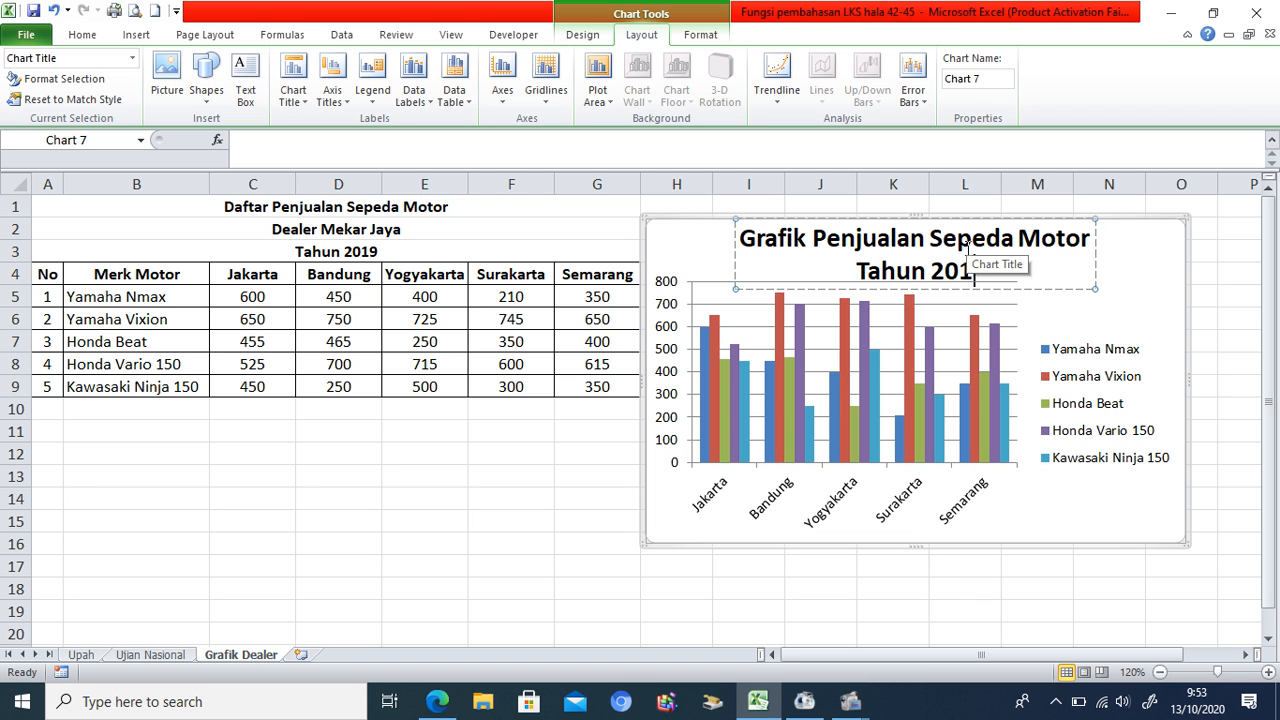
{"action": "left_click", "coordinate": [908, 590]}
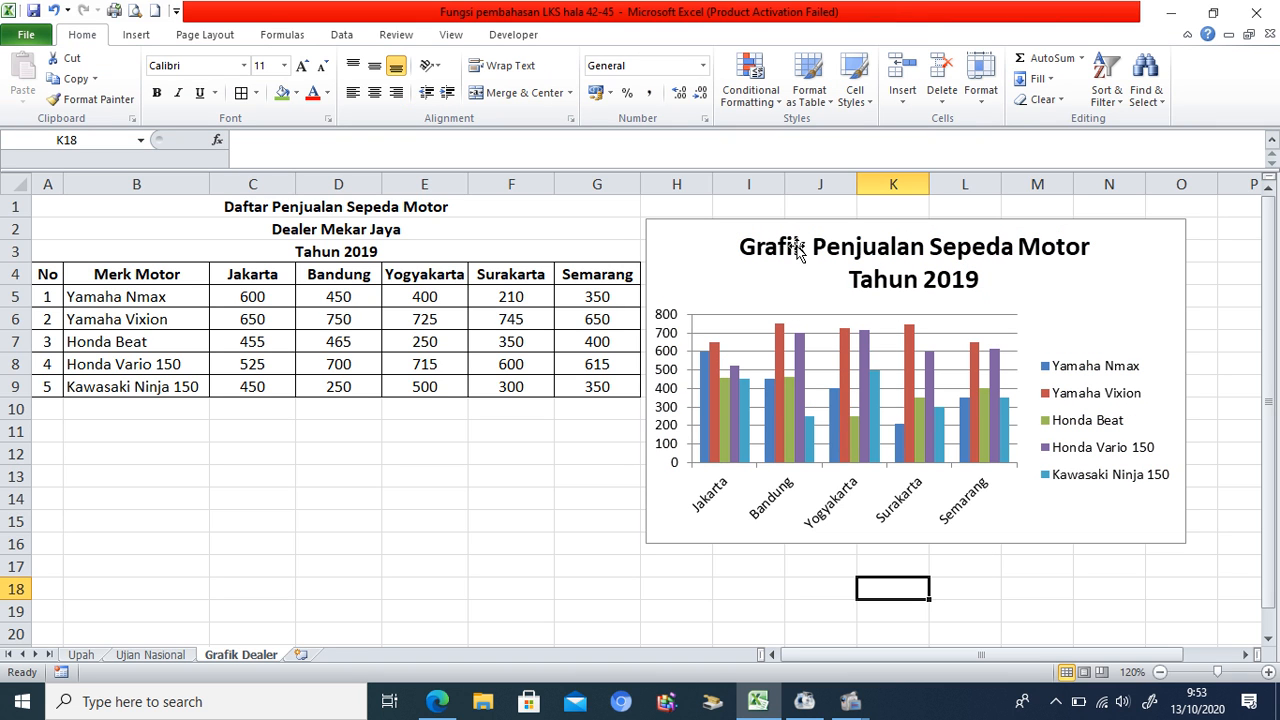
Add a primary horizontal axis title below the axis of the column chart and set its text to "Kota".
{"action": "left_click", "coordinate": [749, 226]}
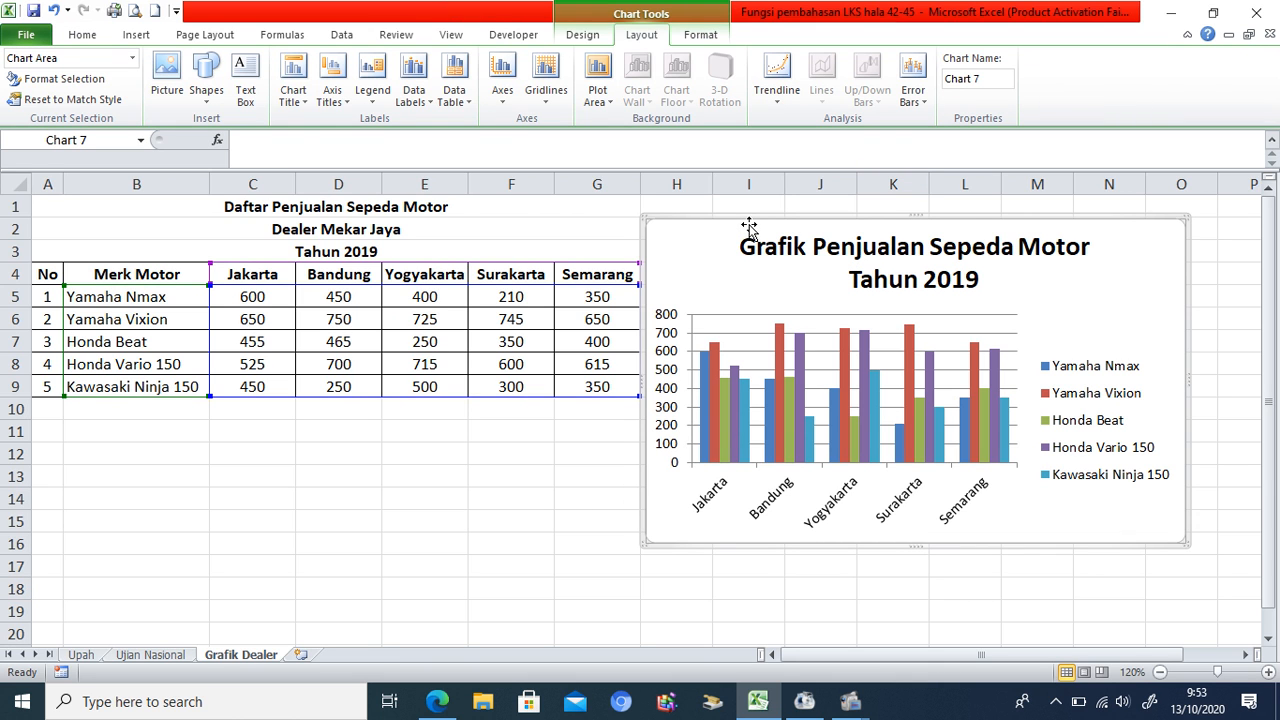
{"action": "left_click", "coordinate": [594, 530]}
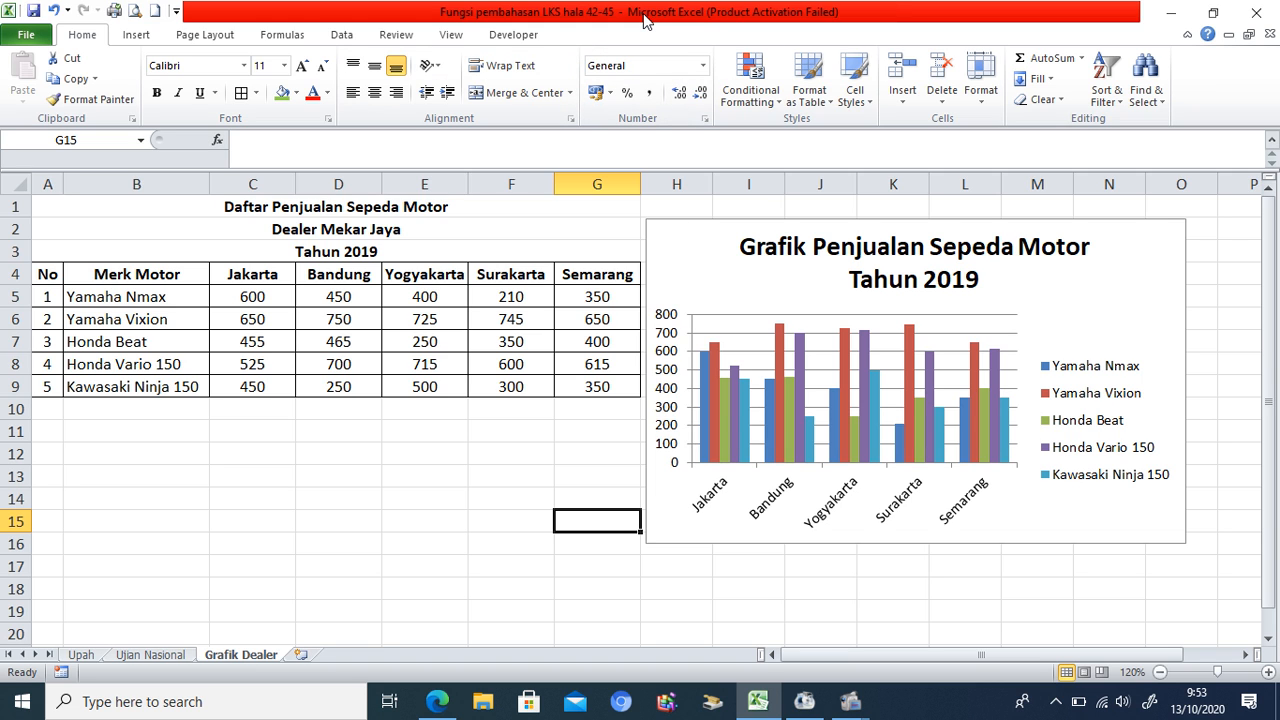
{"action": "left_click", "coordinate": [683, 227]}
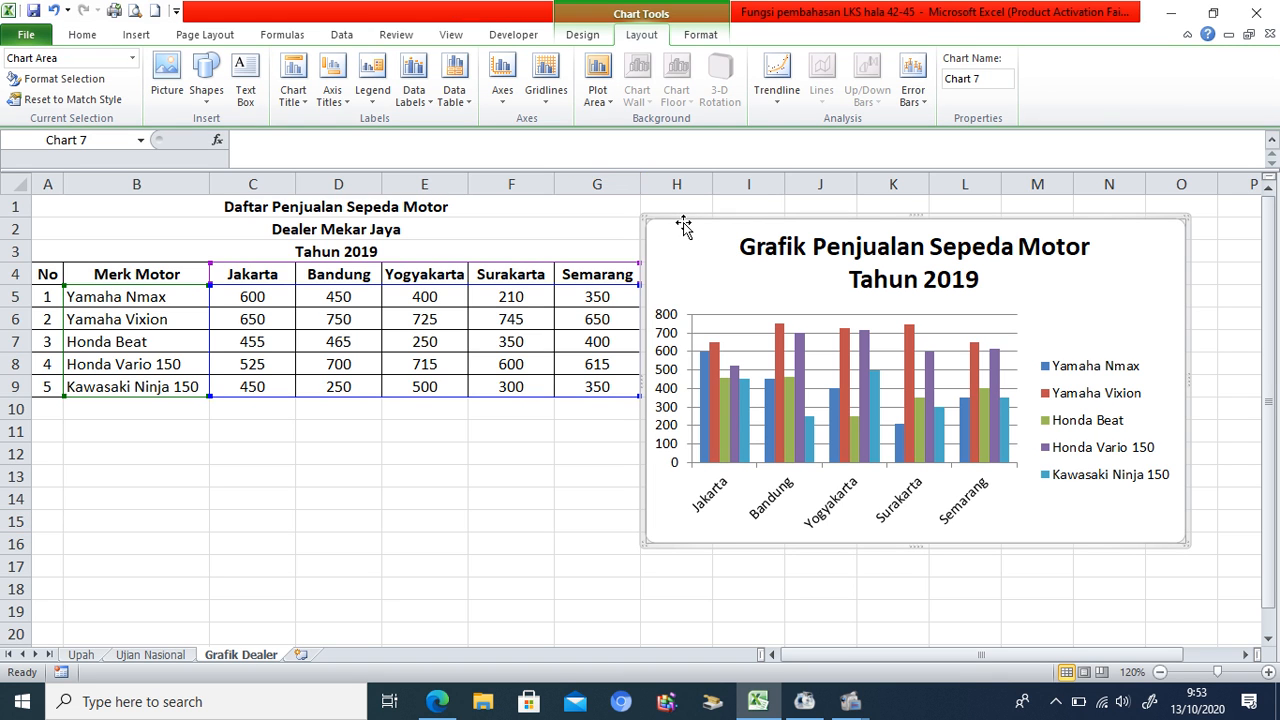
{"action": "left_click", "coordinate": [305, 103]}
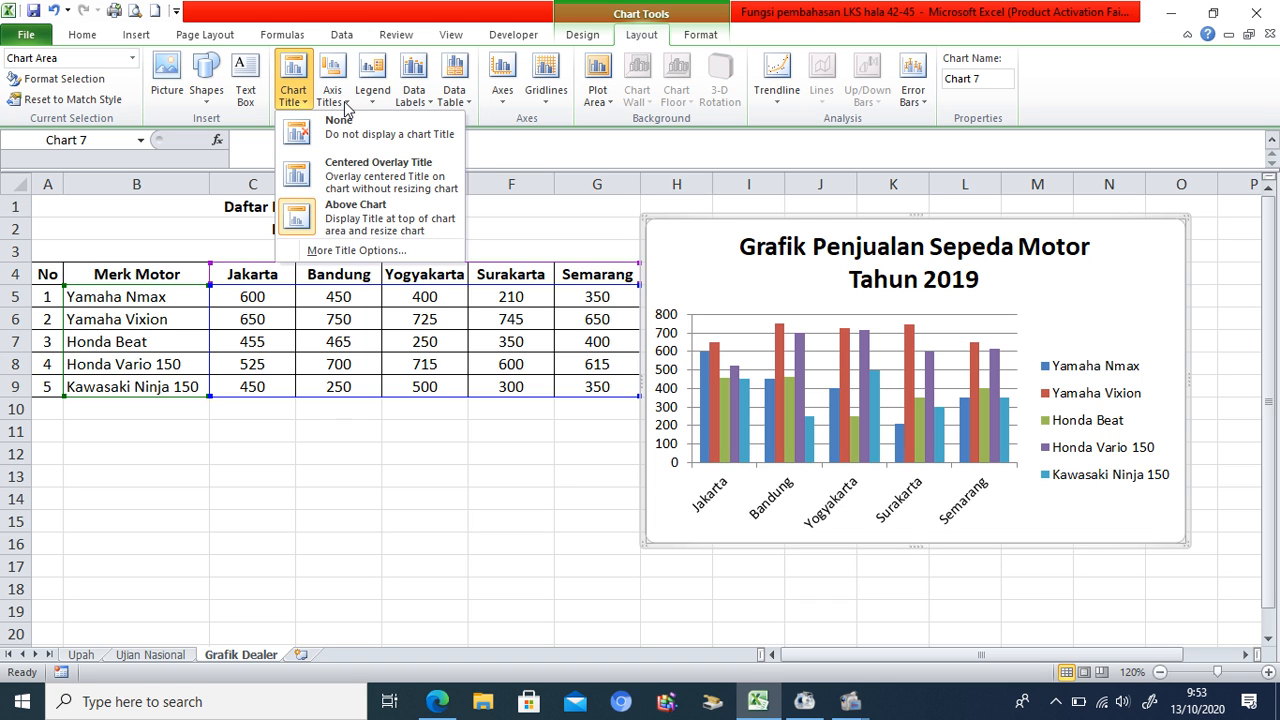
{"action": "left_click", "coordinate": [345, 107]}
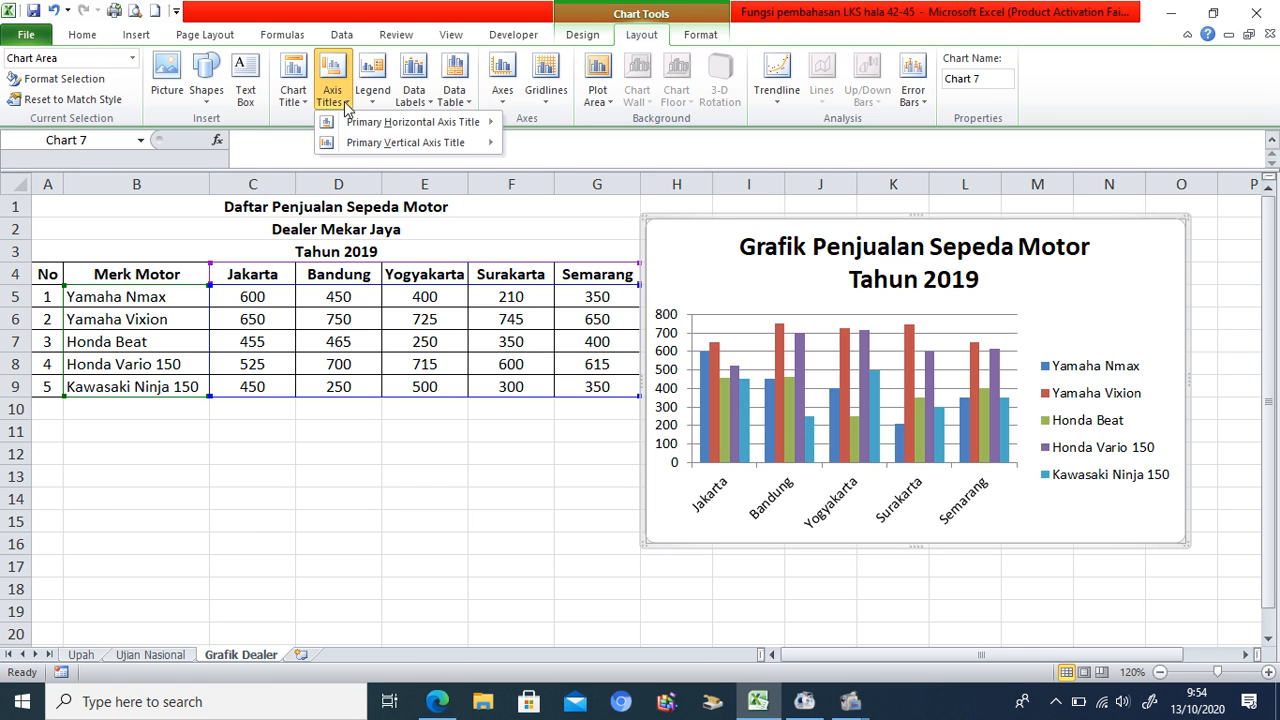
{"action": "mouse_move", "coordinate": [357, 130]}
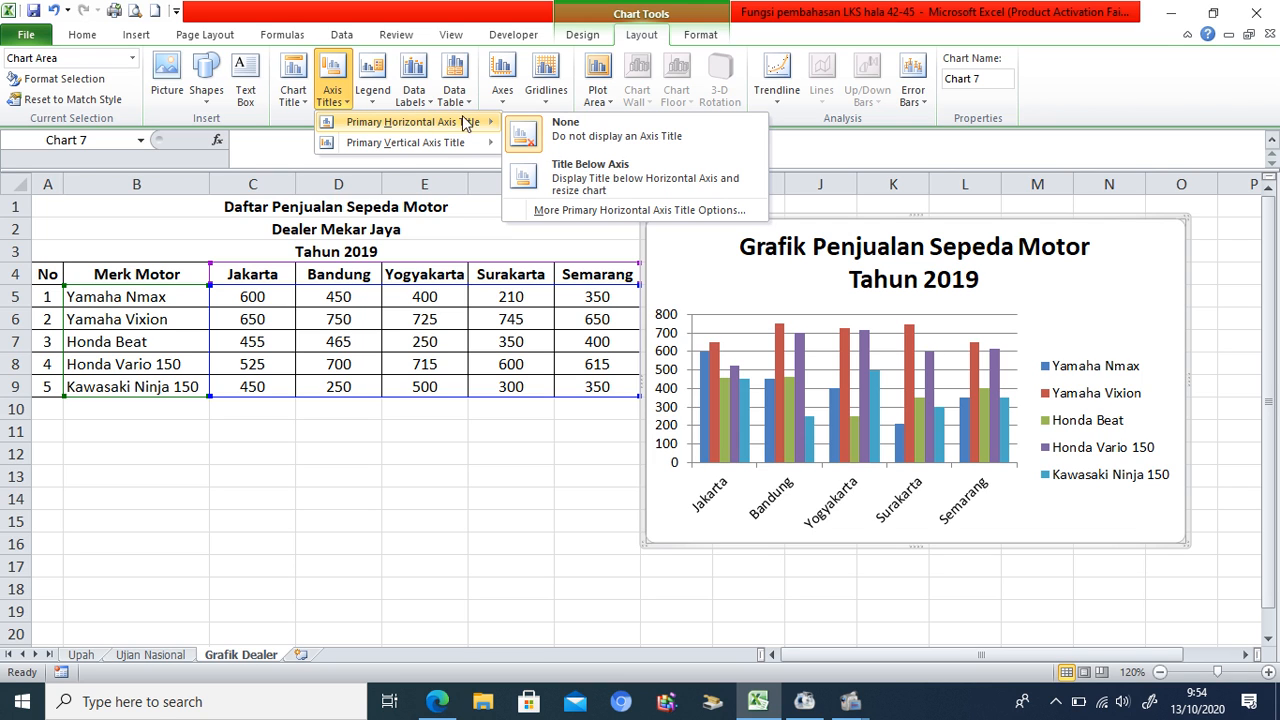
{"action": "left_click", "coordinate": [540, 183]}
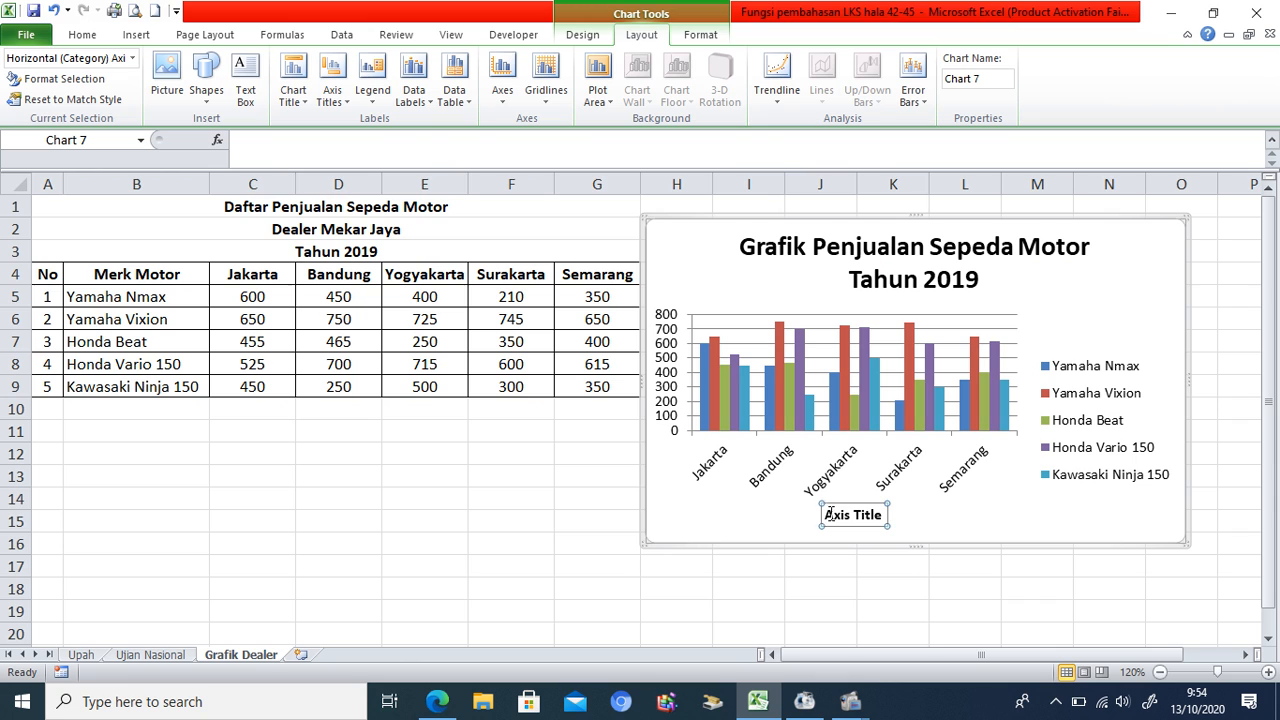
{"action": "left_click_drag", "start_coordinate": [829, 514], "coordinate": [884, 520]}
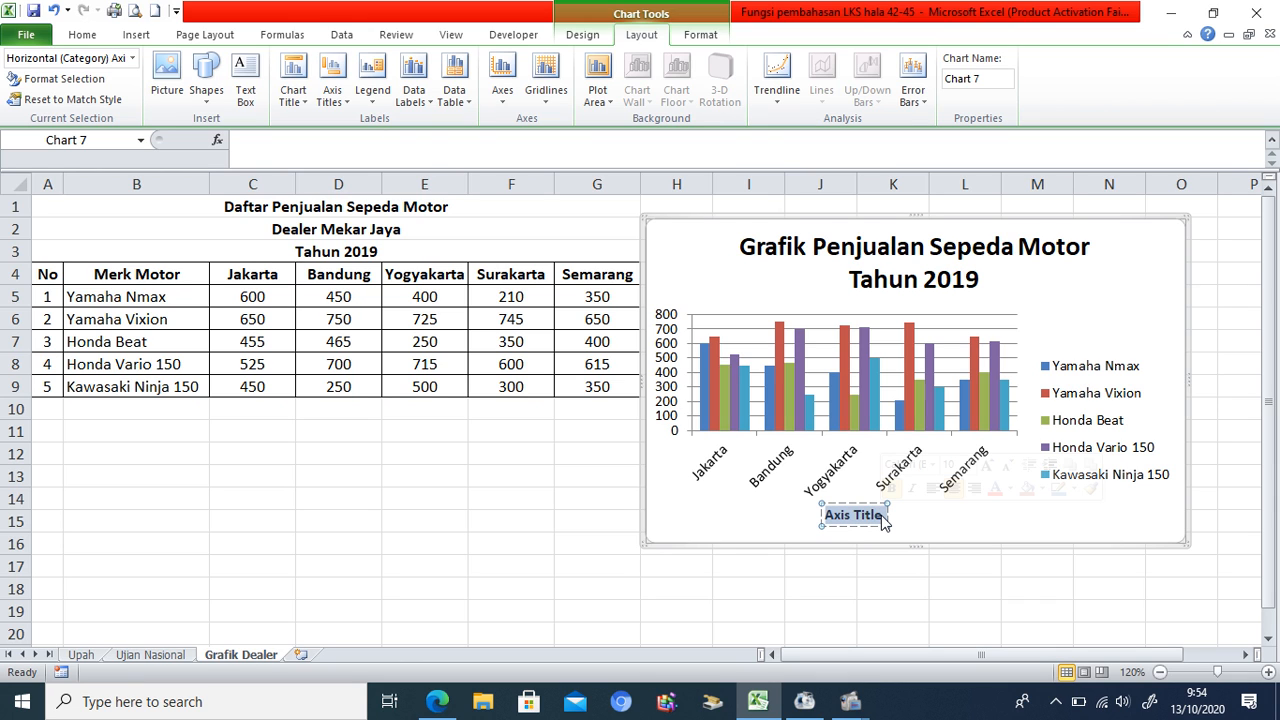
{"action": "type", "text": "Kota"}
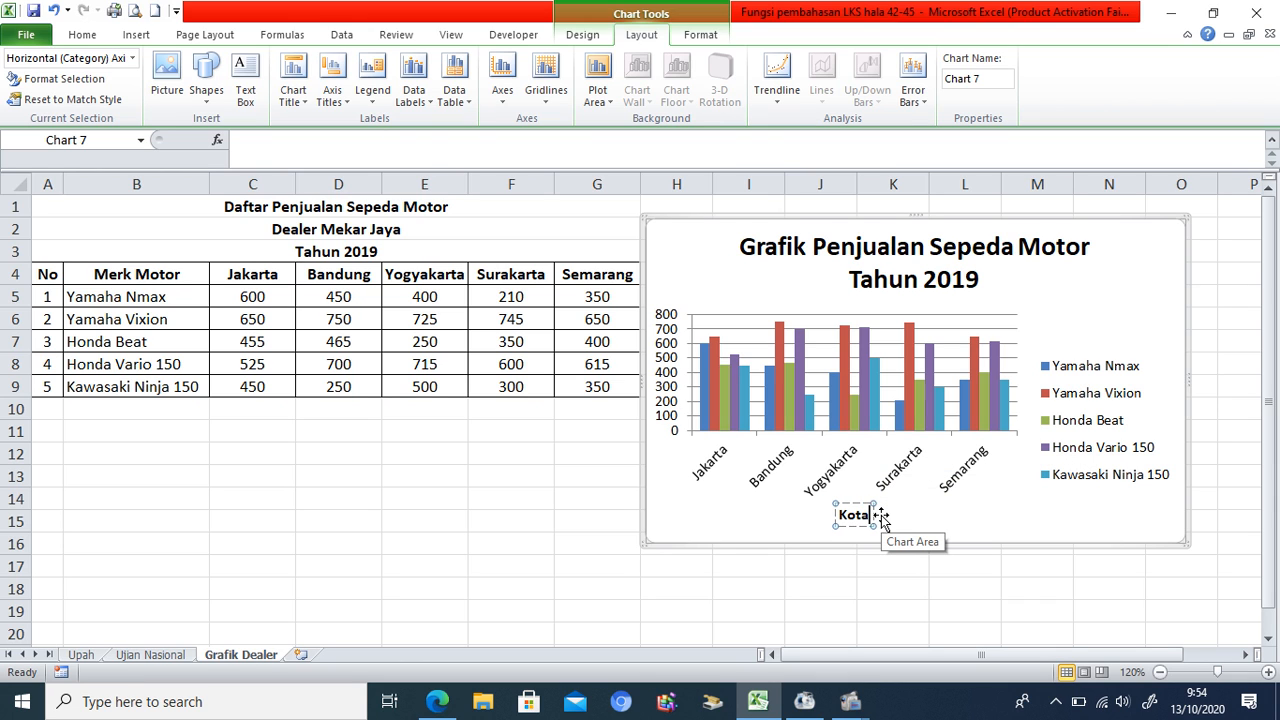
{"action": "left_click", "coordinate": [906, 521]}
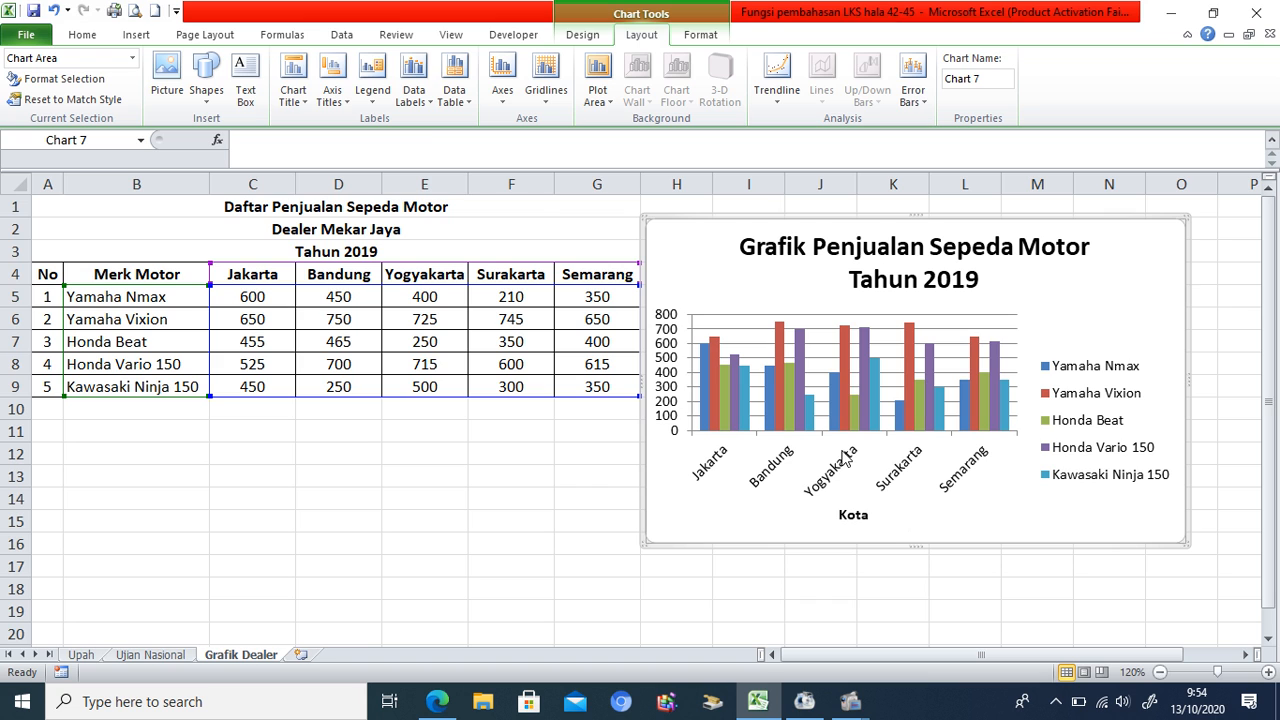
Add a primary vertical axis title in the Vertical Title style and set its text to "Unit Penjualan".
{"action": "left_click", "coordinate": [345, 101]}
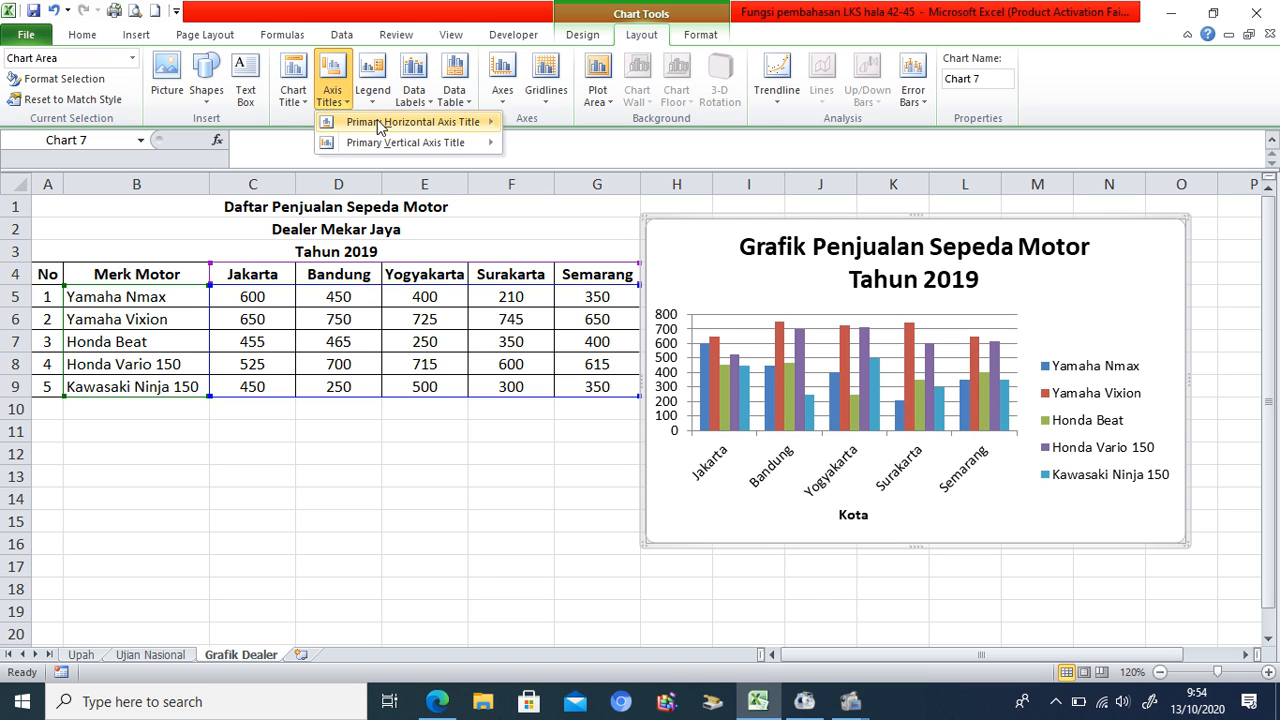
{"action": "mouse_move", "coordinate": [401, 151]}
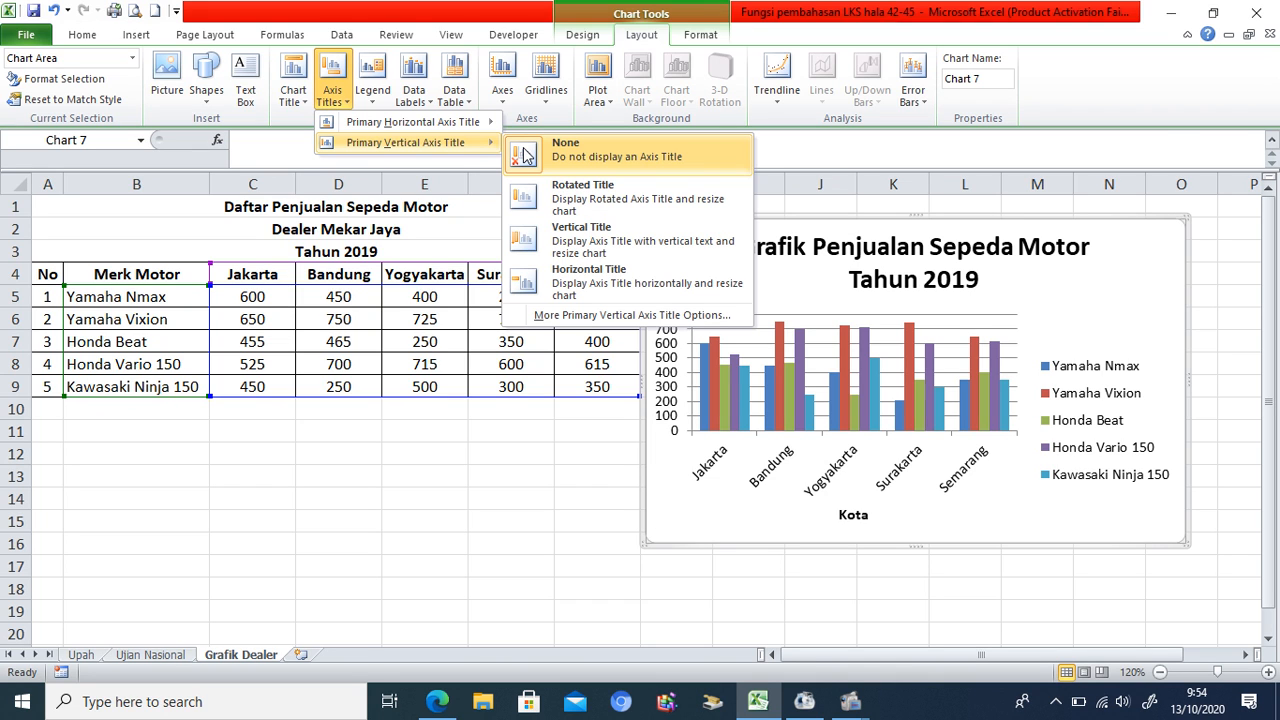
{"action": "left_click", "coordinate": [560, 244]}
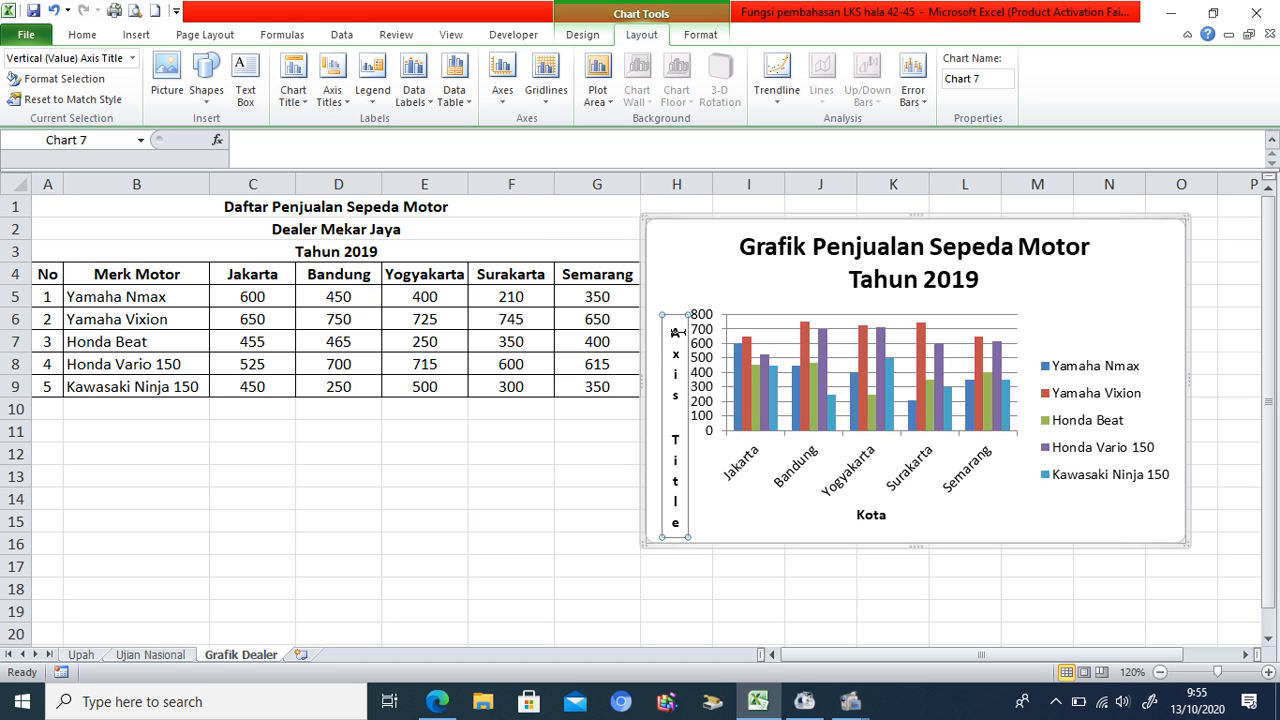
{"action": "left_click_drag", "start_coordinate": [675, 330], "coordinate": [677, 505]}
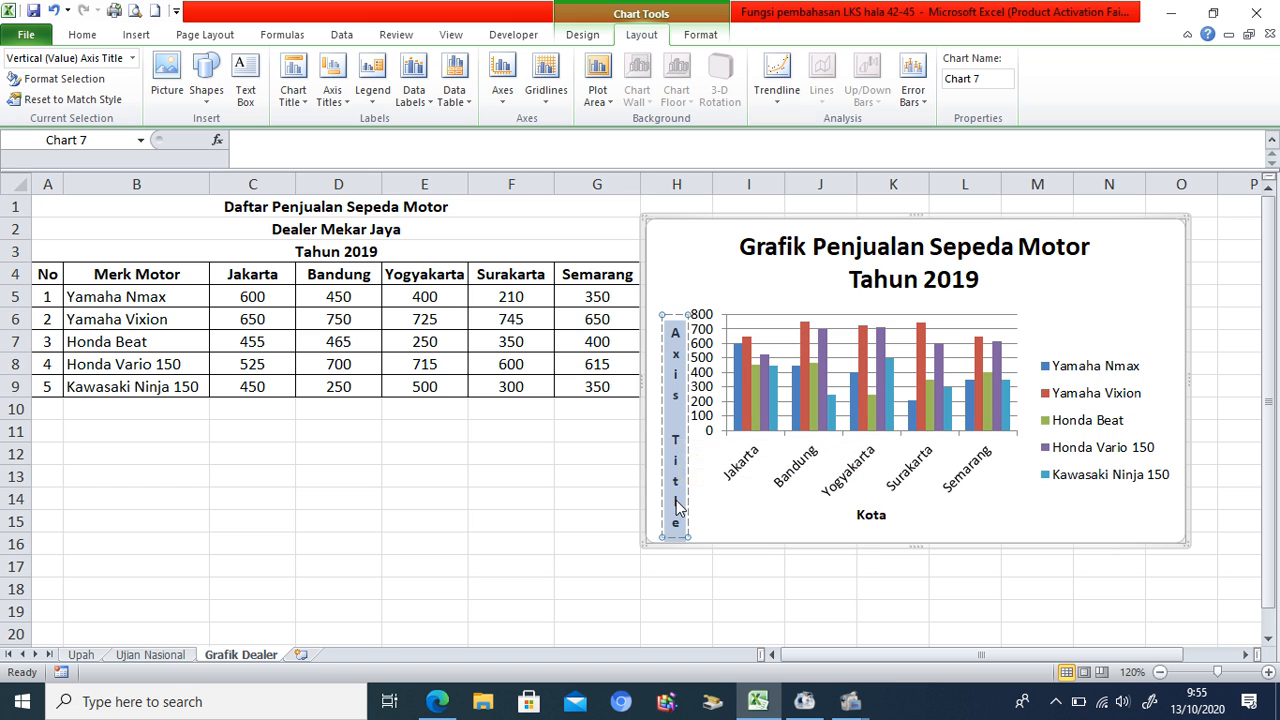
{"action": "type", "text": "Jumla"}
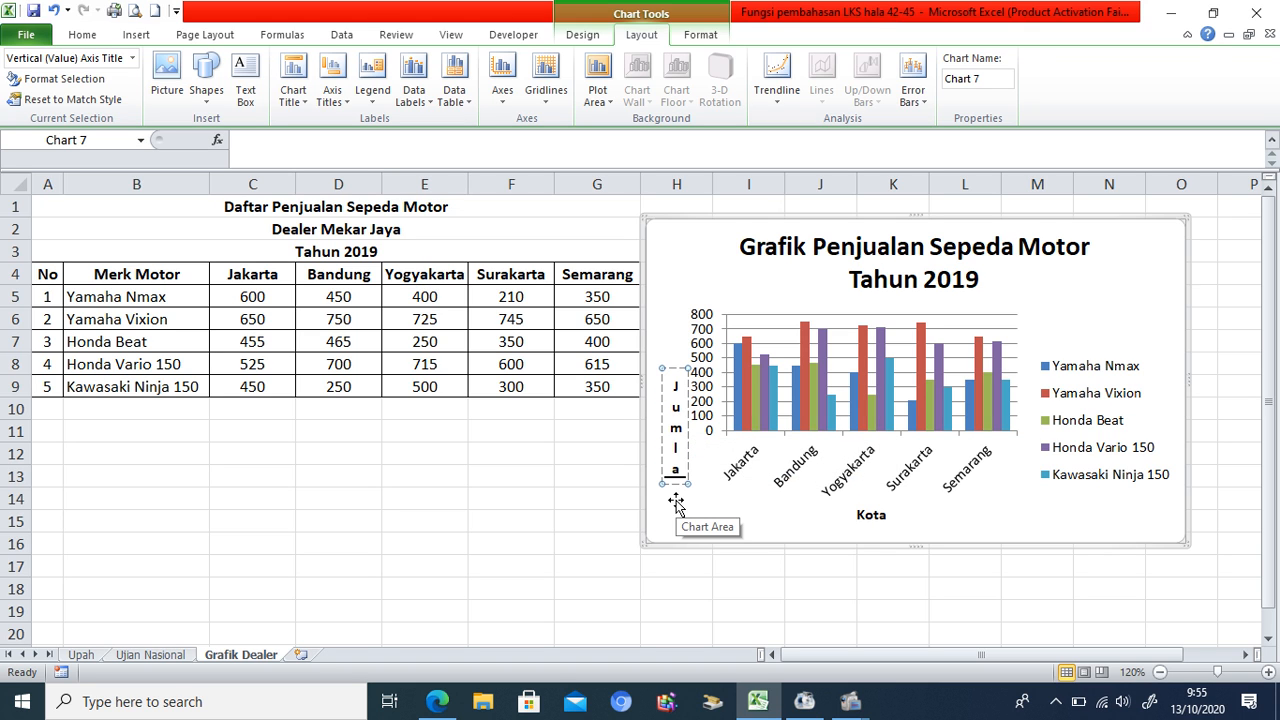
{"action": "key", "text": "BackSpace"}
{"action": "key", "text": "BackSpace"}
{"action": "key", "text": "BackSpace"}
{"action": "key", "text": "BackSpace"}
{"action": "key", "text": "BackSpace"}
{"action": "type", "text": "Unit Penjualan"}
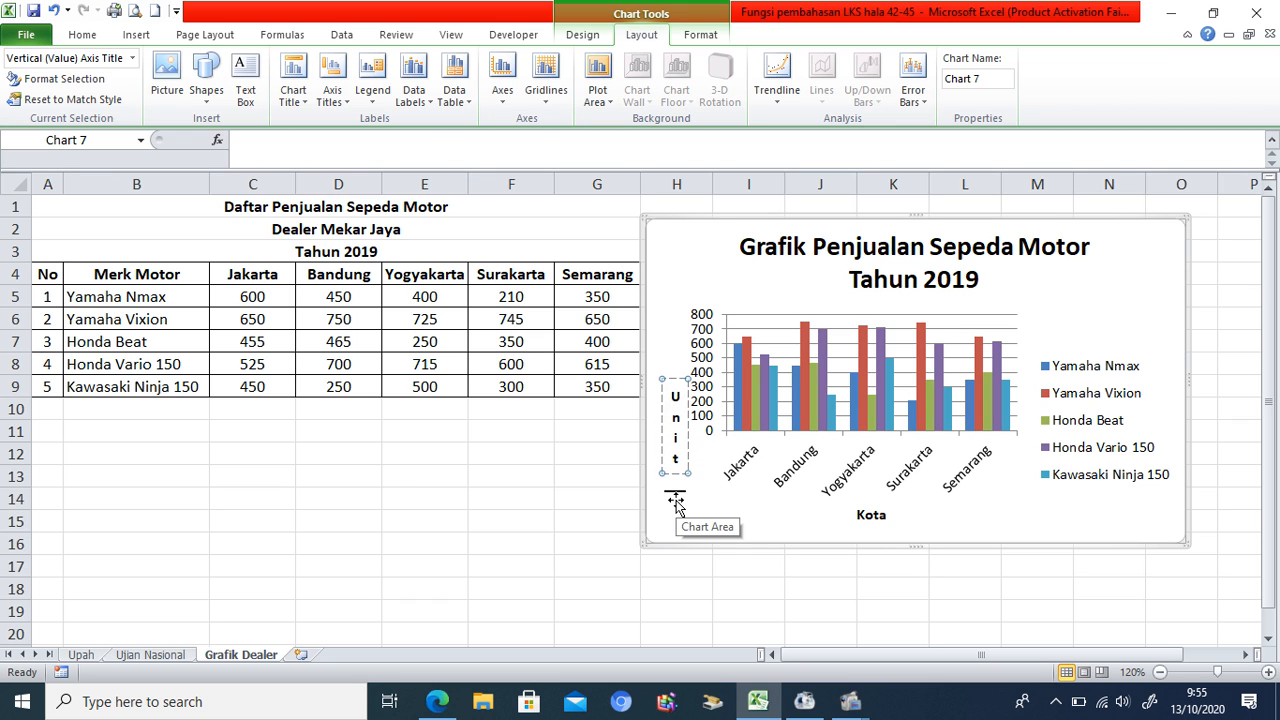
{"action": "left_click", "coordinate": [731, 508]}
{"action": "left_click", "coordinate": [699, 447]}
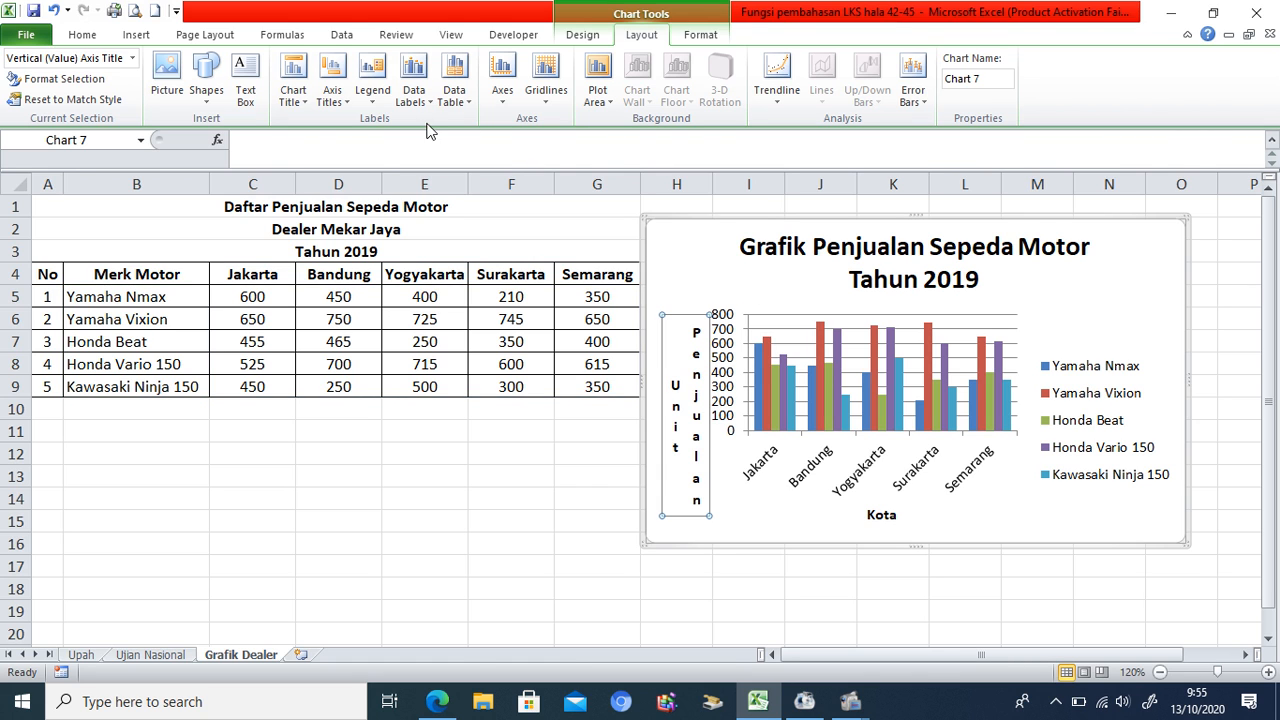
Change the "Unit Penjualan" axis title to the Horizontal Title orientation.
{"action": "left_click", "coordinate": [349, 104]}
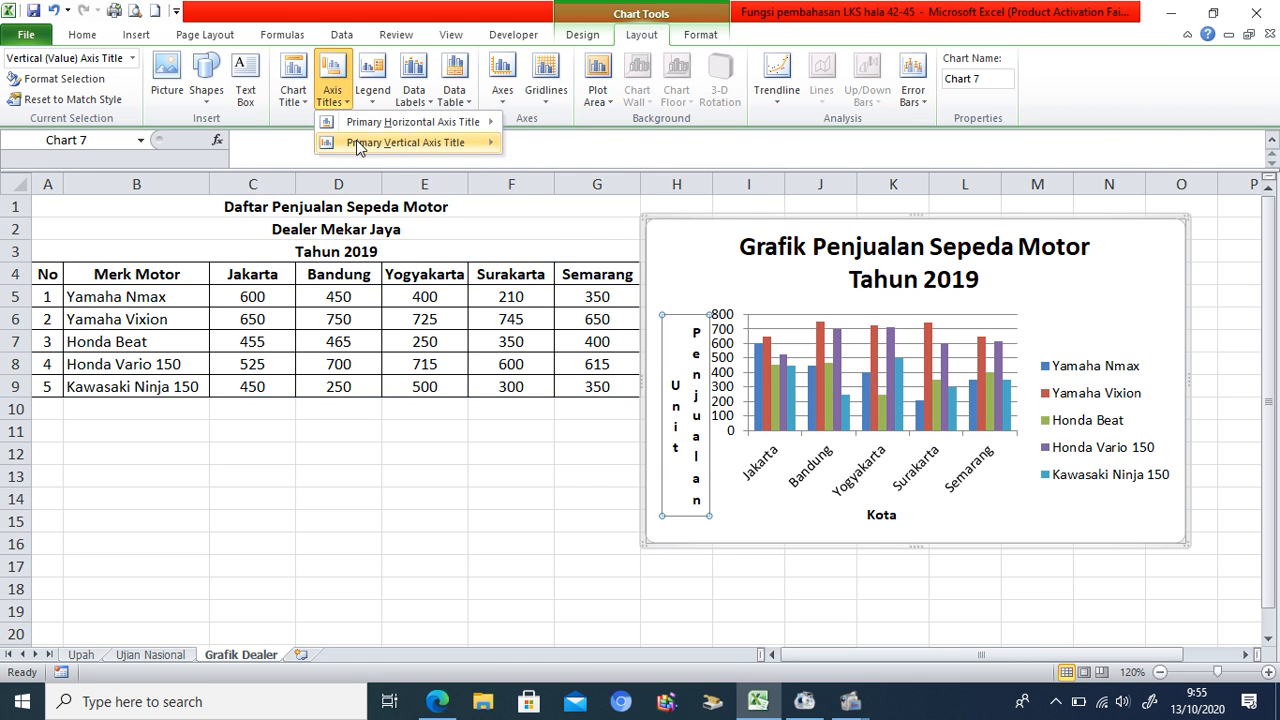
{"action": "mouse_move", "coordinate": [358, 147]}
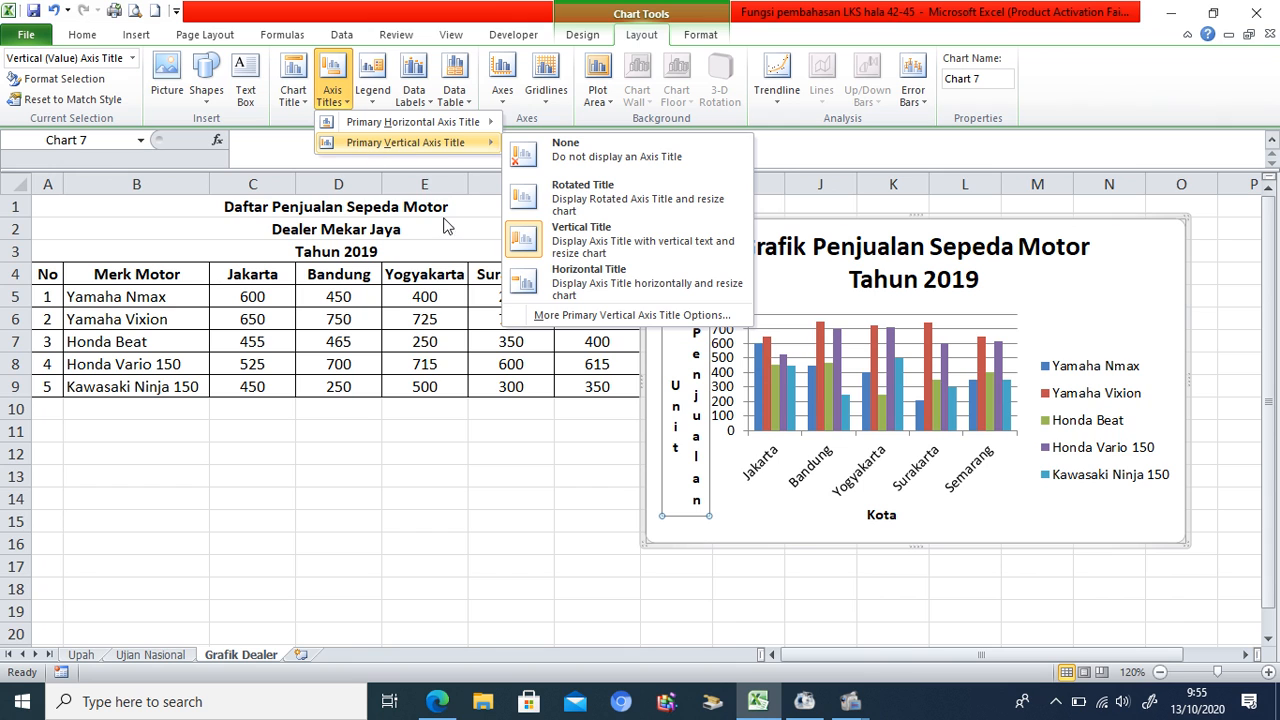
{"action": "left_click", "coordinate": [518, 280]}
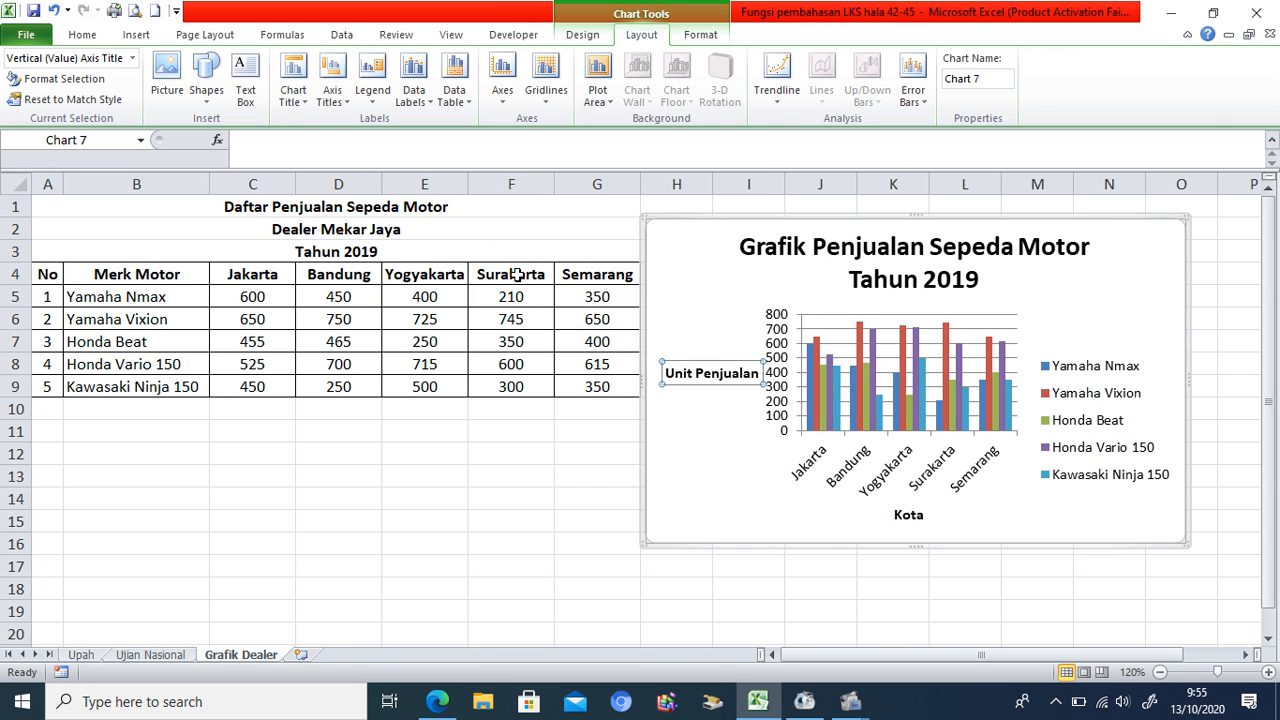
Enlarge the chart leftwards to the start of column F and downwards to about the top of row 20.
{"action": "left_click", "coordinate": [738, 460]}
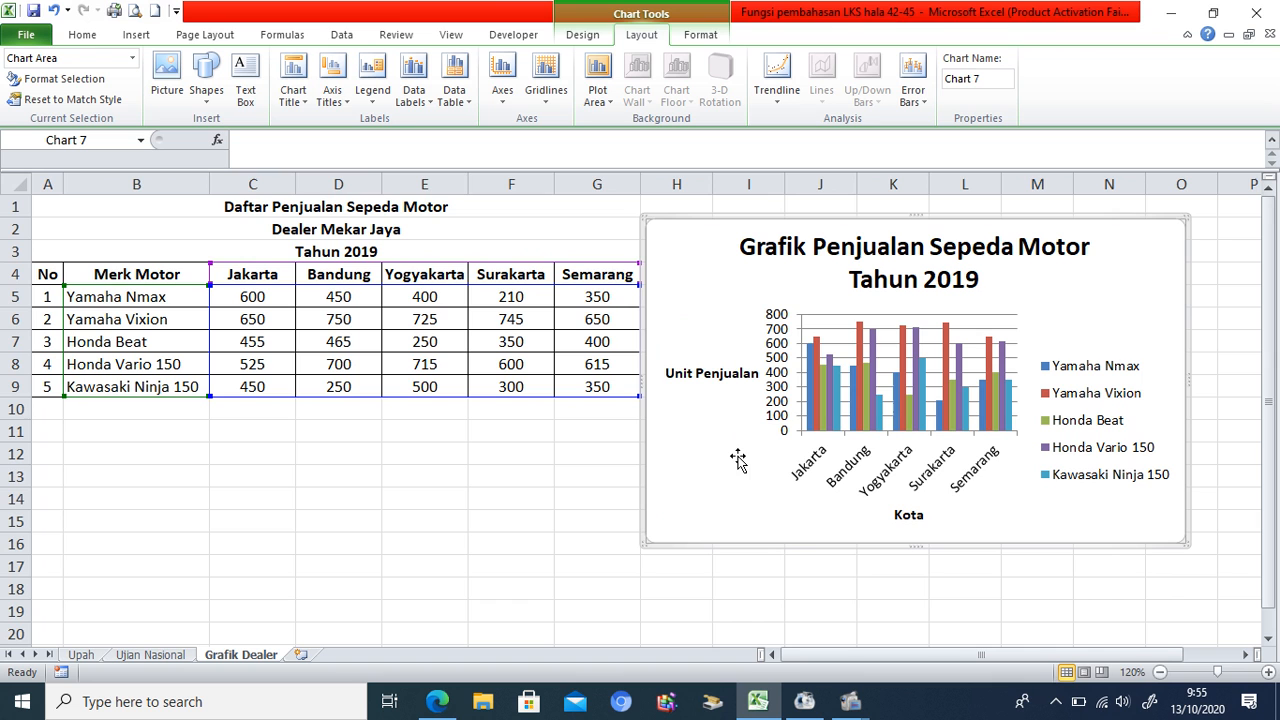
{"action": "left_click_drag", "start_coordinate": [646, 543], "coordinate": [480, 606]}
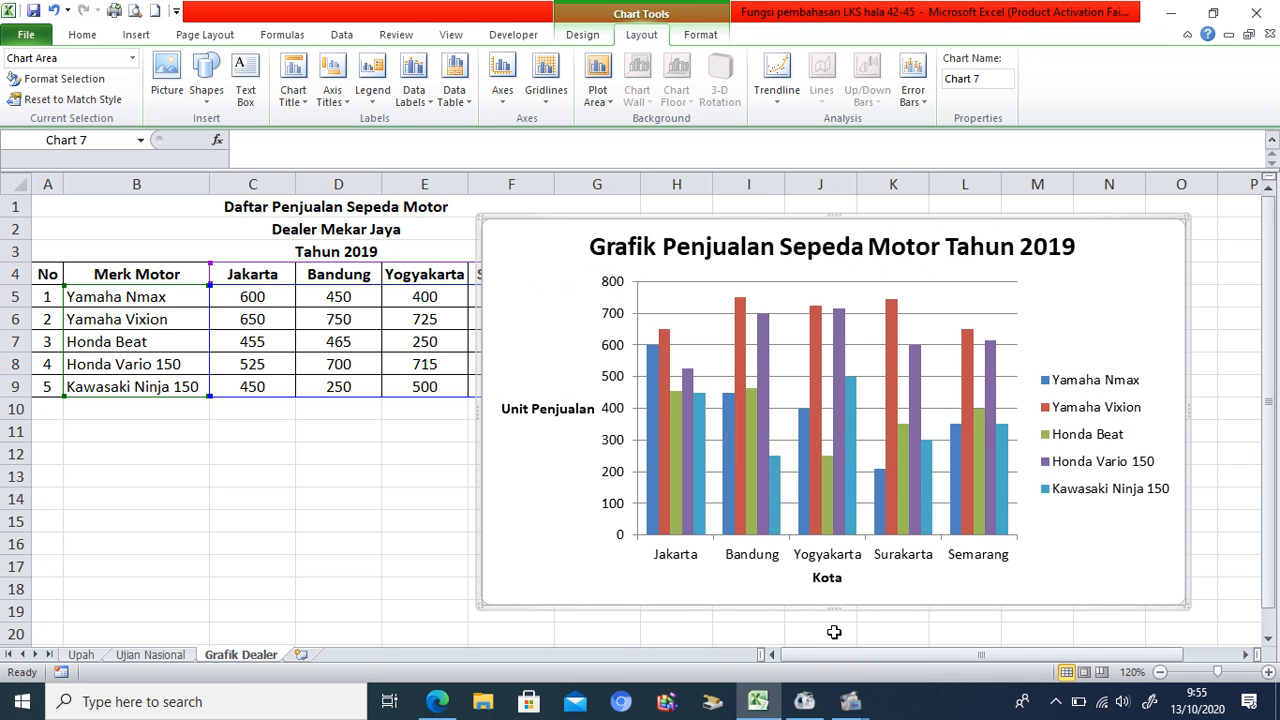
{"action": "left_click_drag", "start_coordinate": [835, 611], "coordinate": [836, 628]}
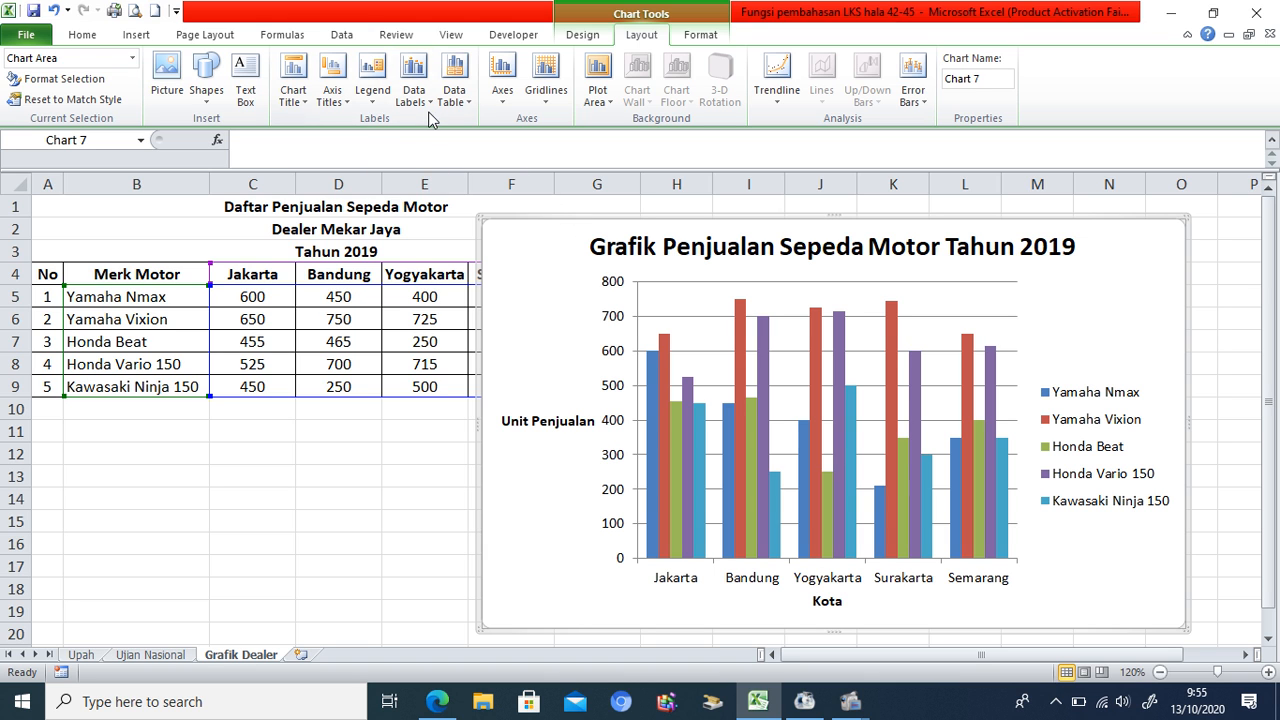
Try turning off the chart legend, and restore it with the Show Legend at Right option.
{"action": "left_click", "coordinate": [373, 95]}
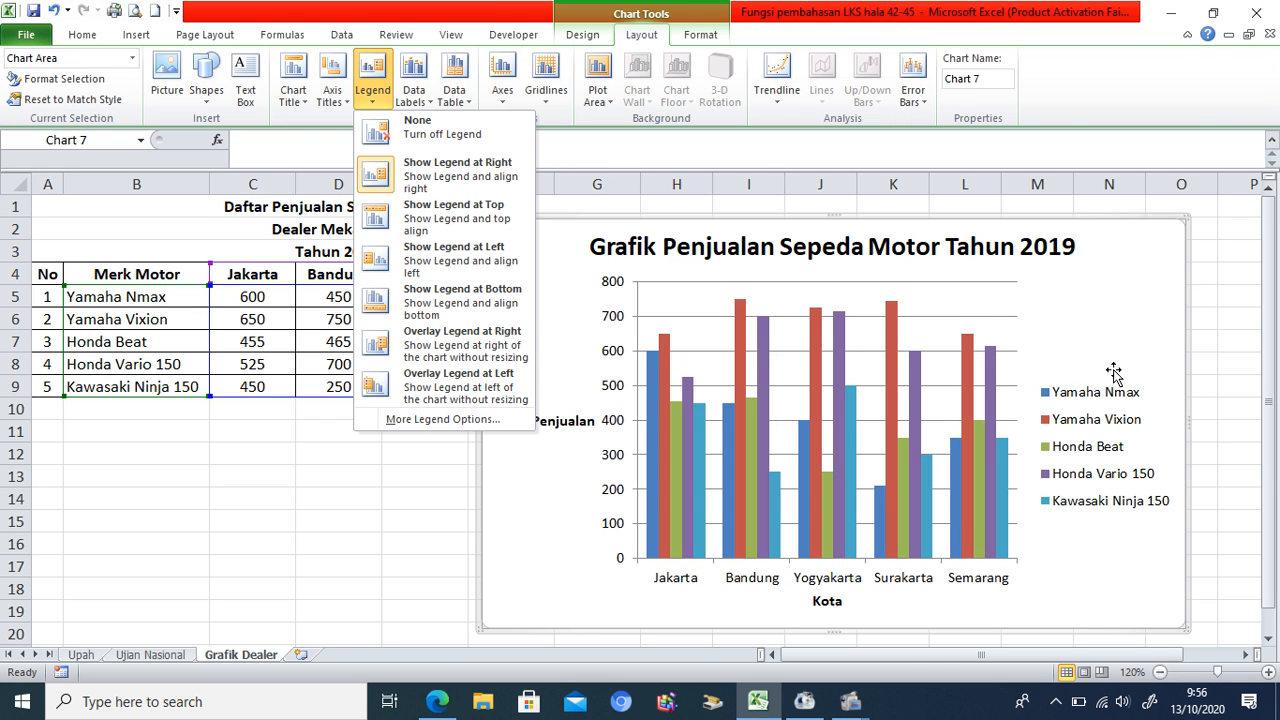
{"action": "left_click", "coordinate": [390, 134]}
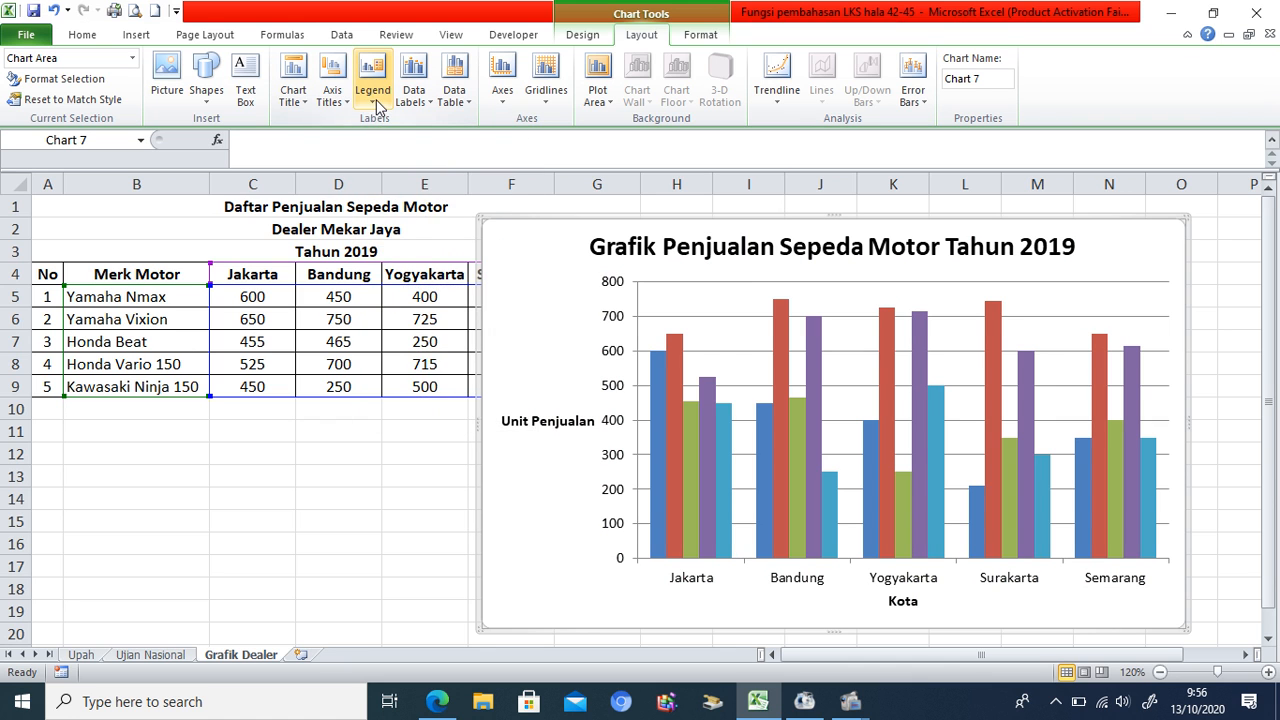
{"action": "left_click", "coordinate": [372, 88]}
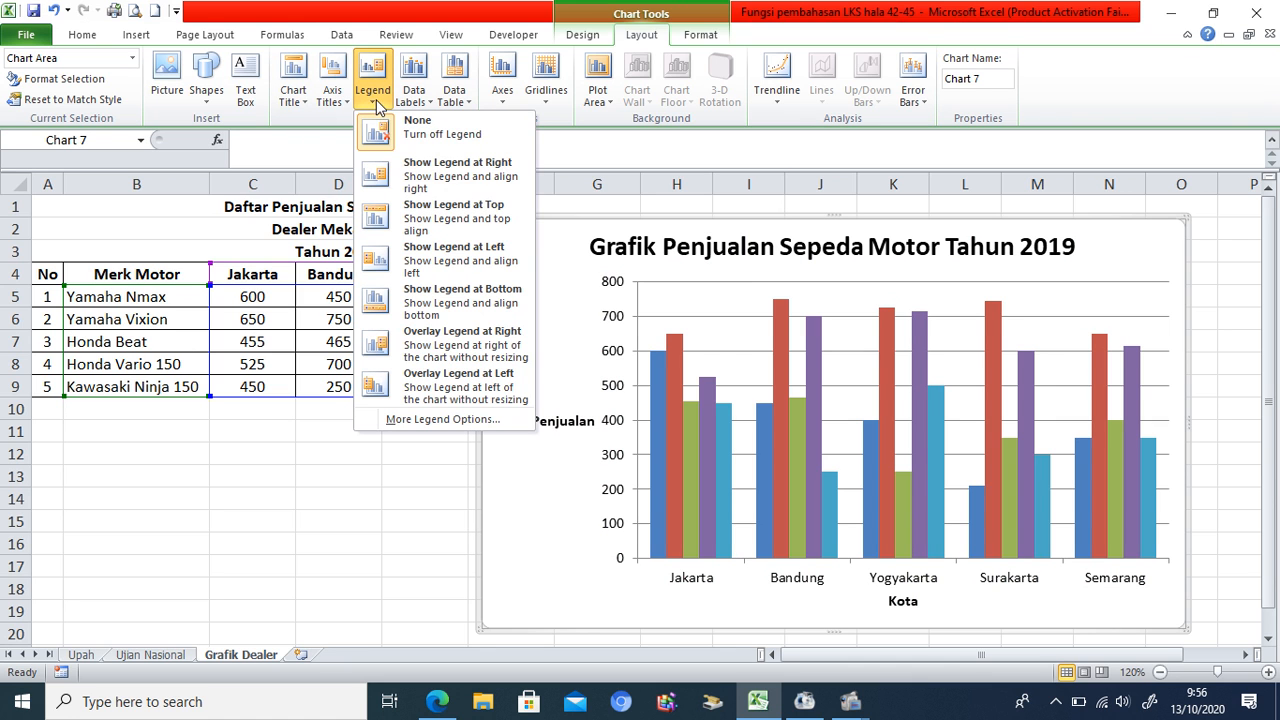
{"action": "left_click", "coordinate": [391, 178]}
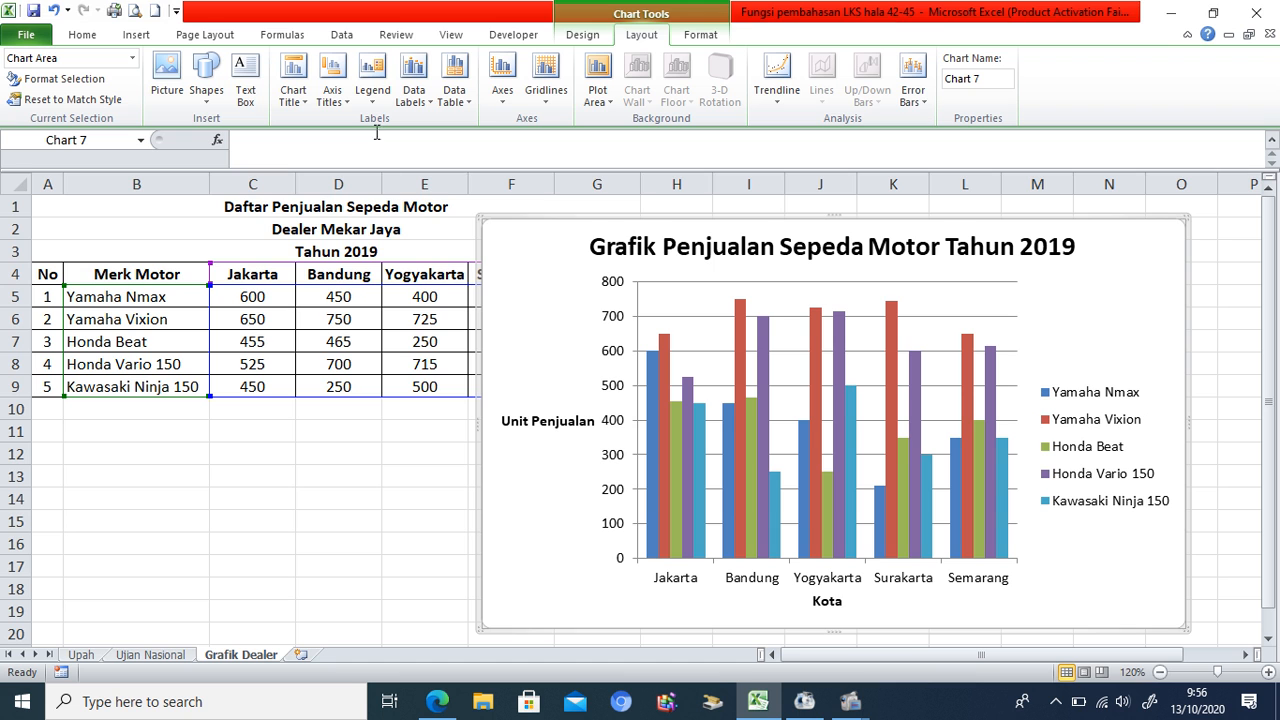
Try the column chart's legend at the top and left, and set it to Show Legend at Bottom.
{"action": "left_click", "coordinate": [377, 100]}
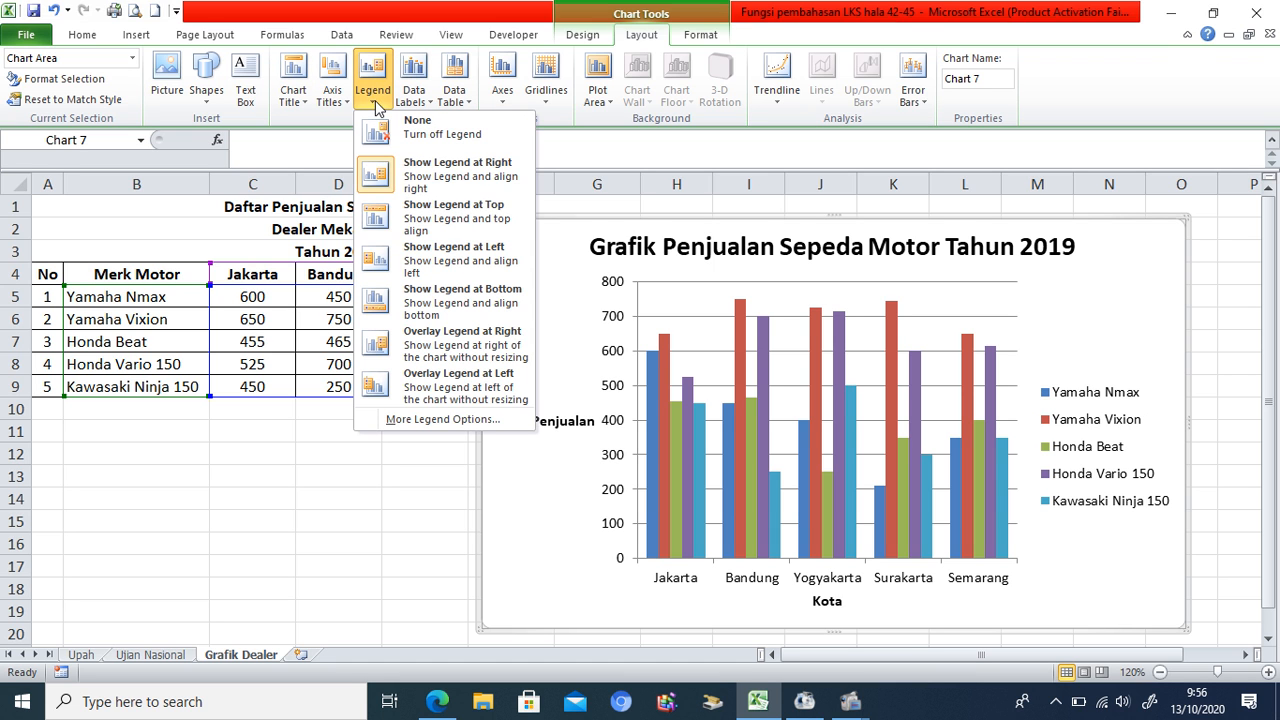
{"action": "left_click", "coordinate": [411, 224]}
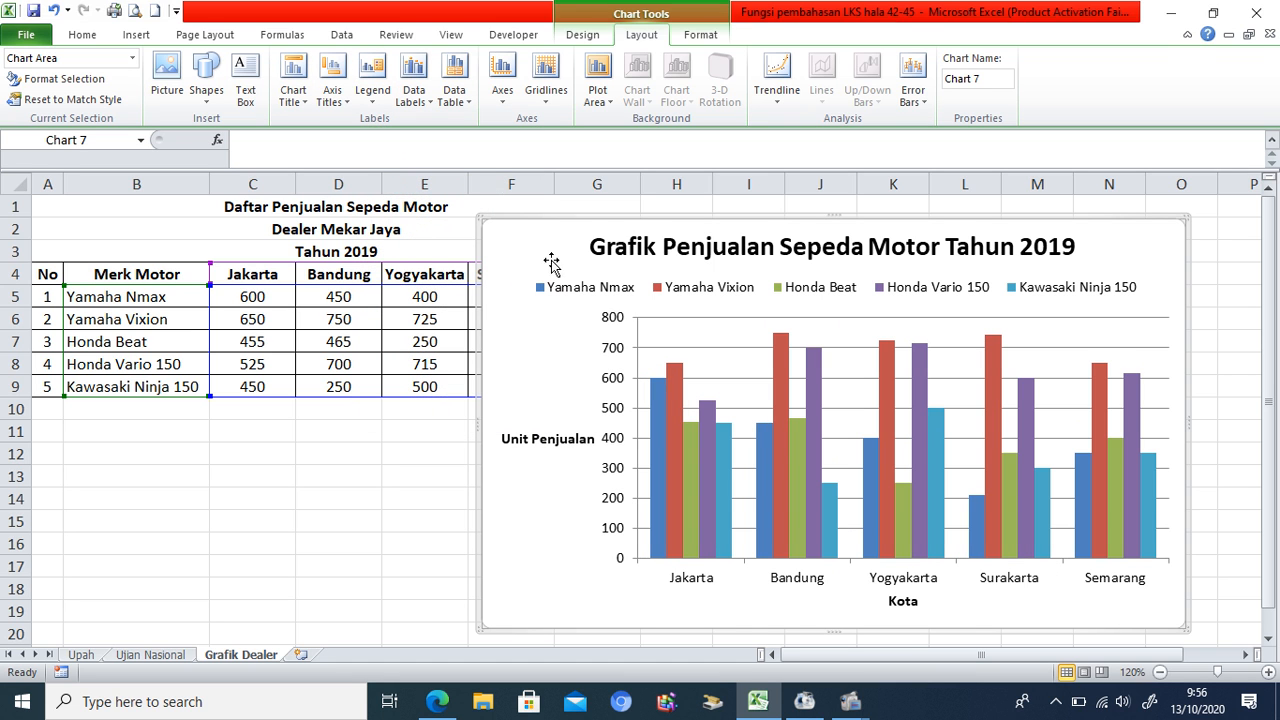
{"action": "left_click", "coordinate": [429, 103]}
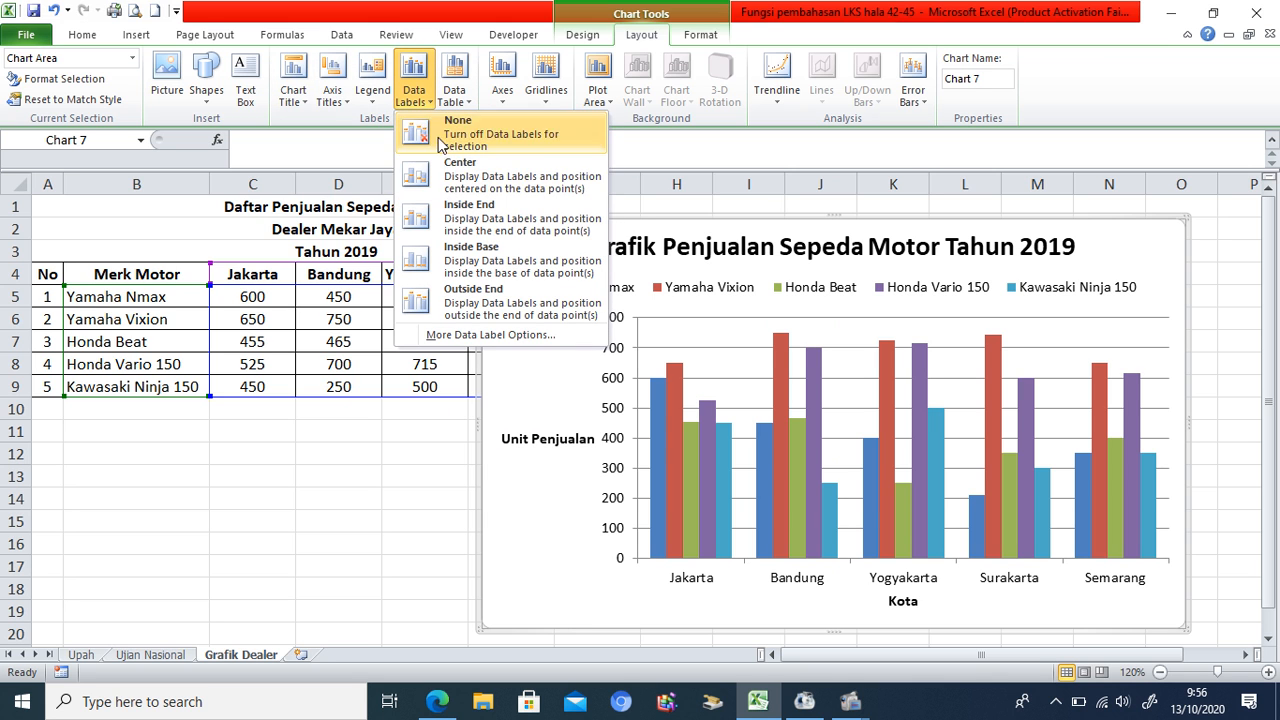
{"action": "left_click", "coordinate": [376, 104]}
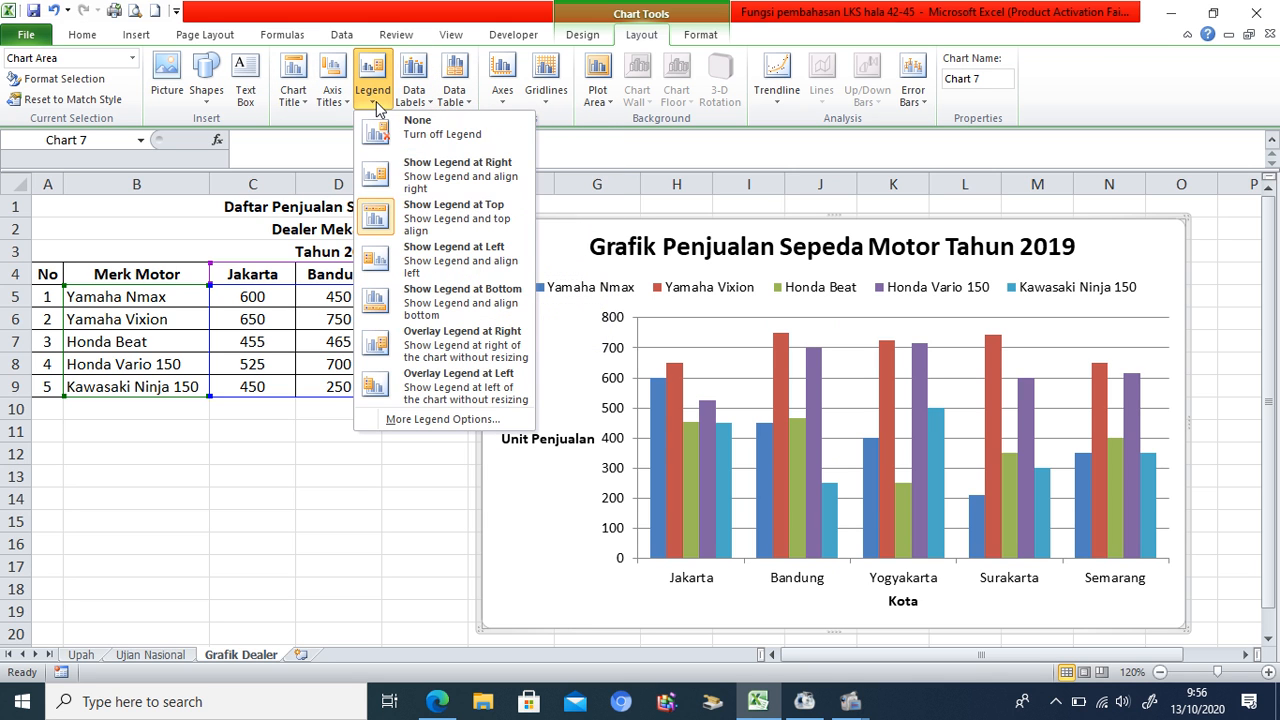
{"action": "left_click", "coordinate": [404, 258]}
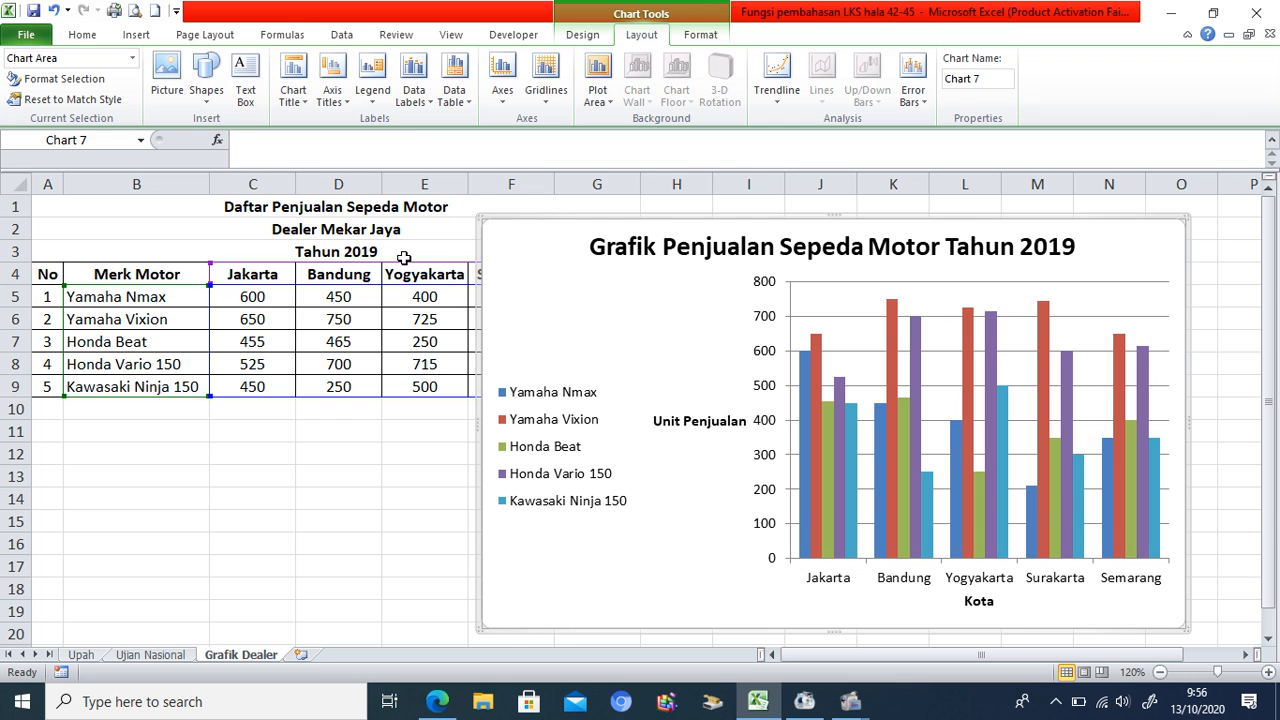
{"action": "left_click", "coordinate": [376, 100]}
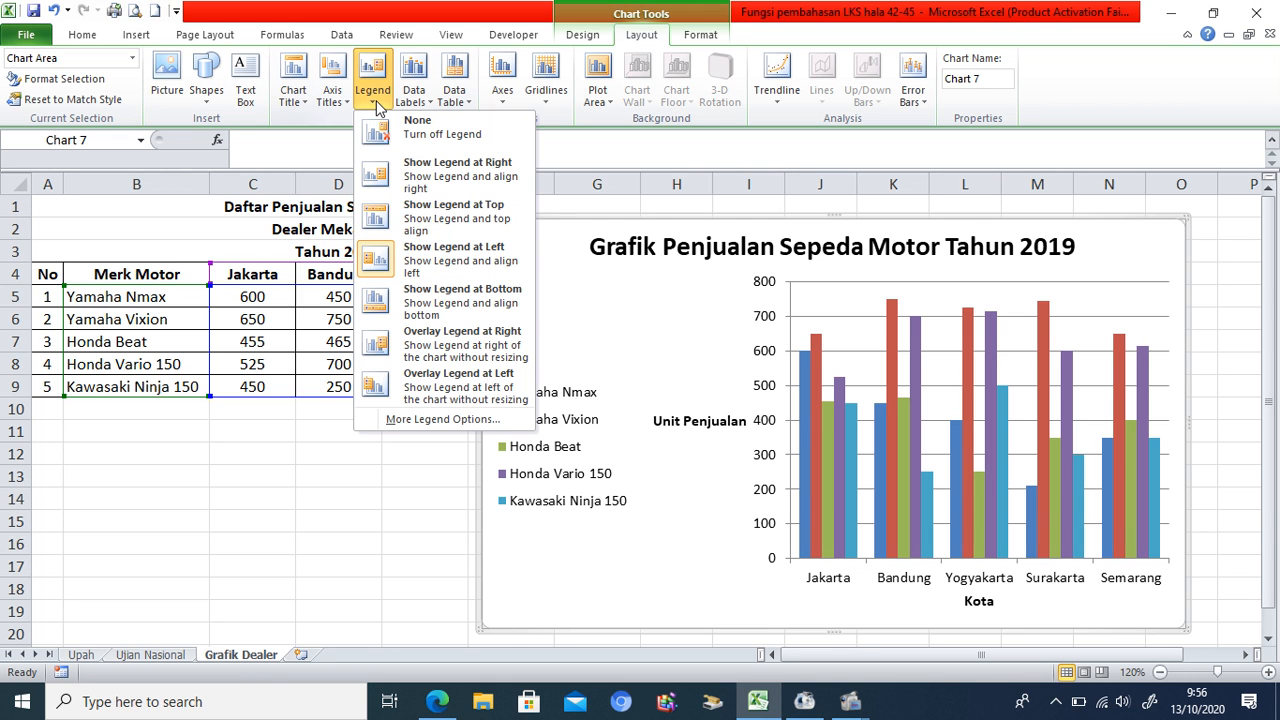
{"action": "left_click", "coordinate": [395, 293]}
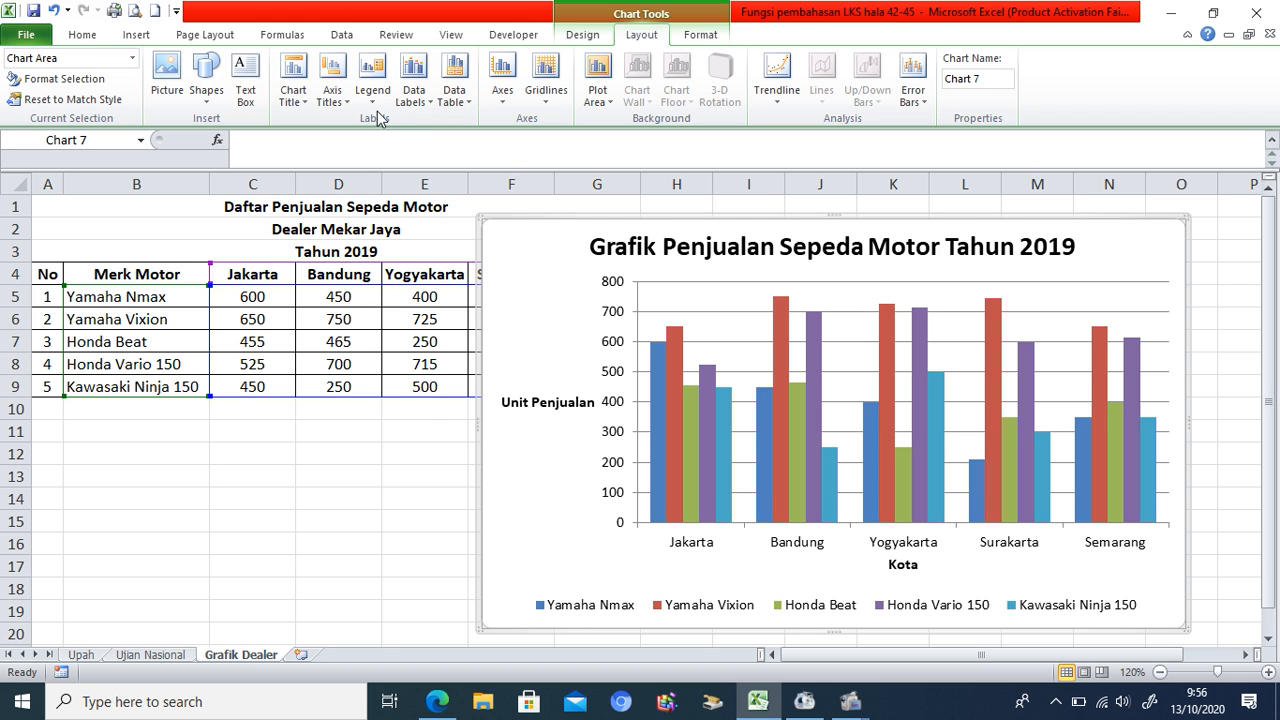
Try Center, Inside End and Inside Base data labels on the column chart, and set them to Outside End.
{"action": "left_click", "coordinate": [432, 104]}
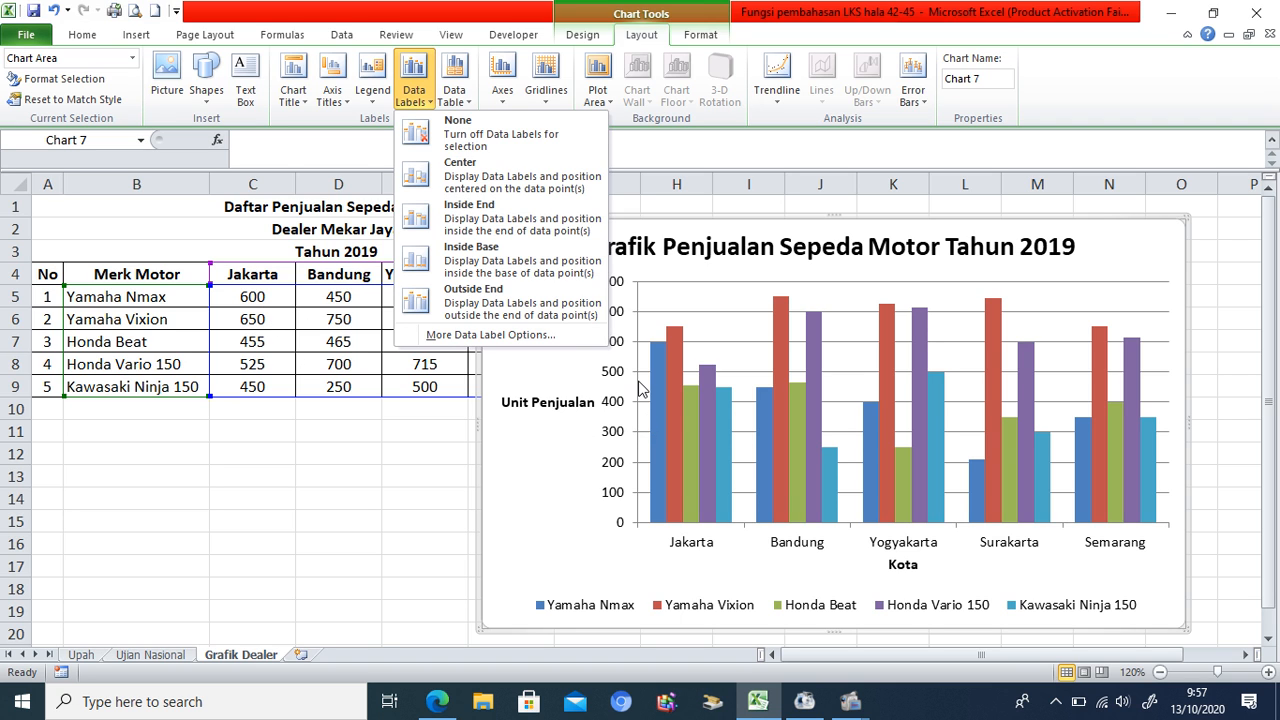
{"action": "left_click", "coordinate": [449, 181]}
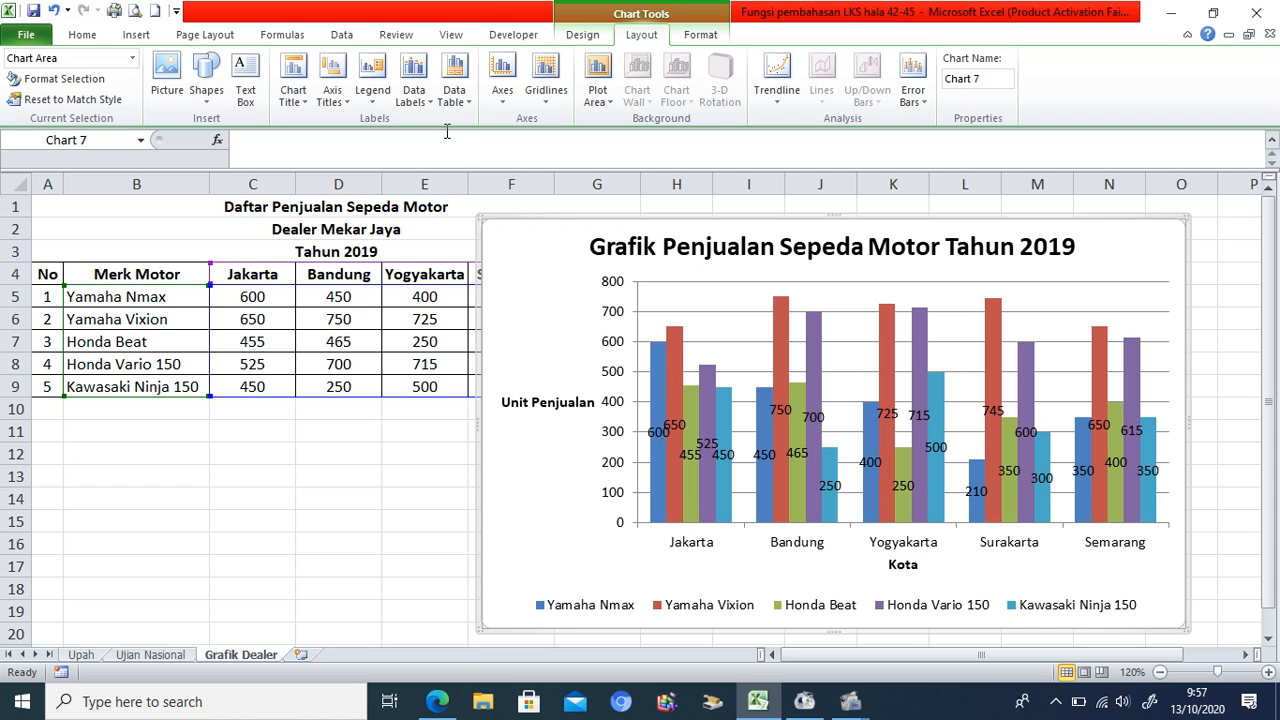
{"action": "left_click", "coordinate": [420, 104]}
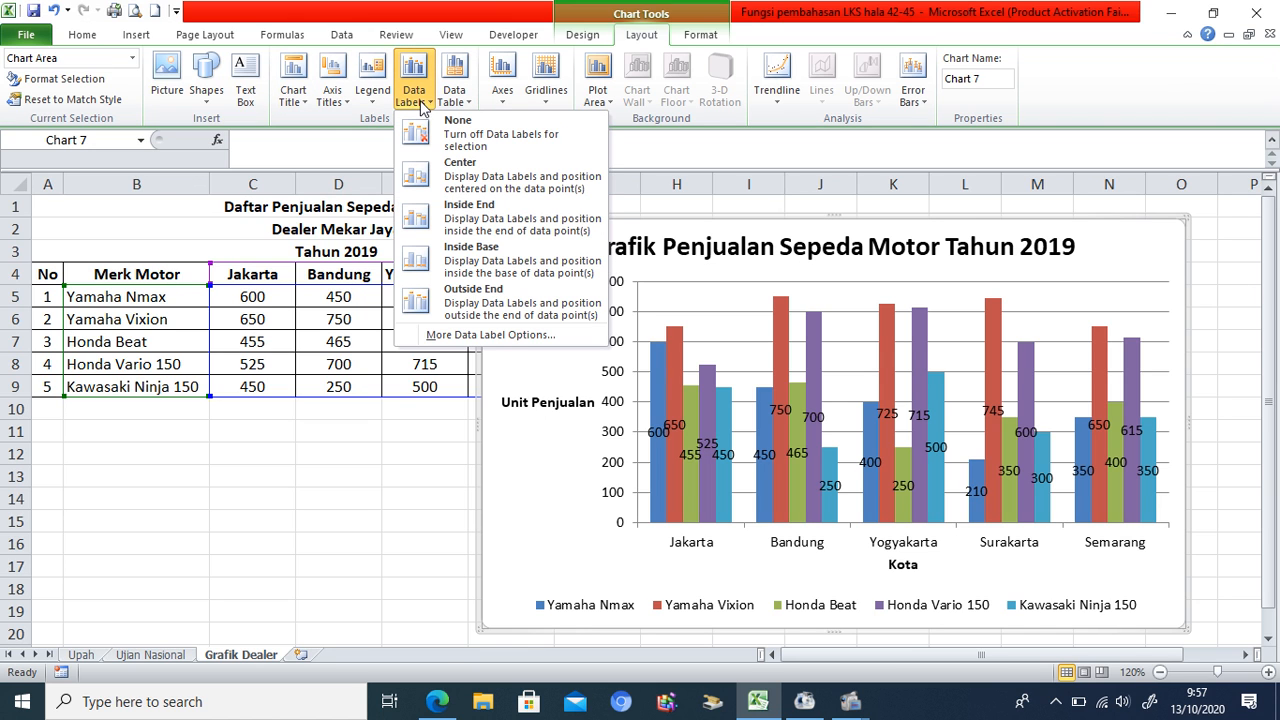
{"action": "left_click", "coordinate": [457, 215]}
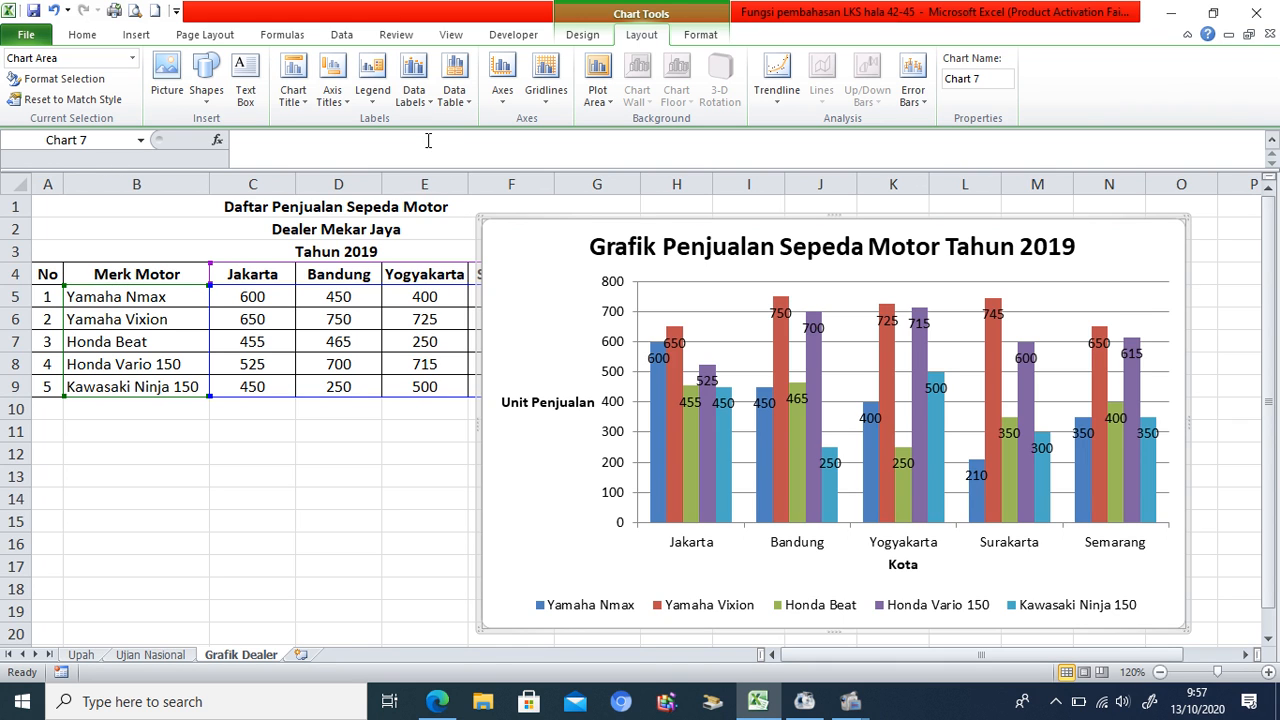
{"action": "left_click", "coordinate": [429, 104]}
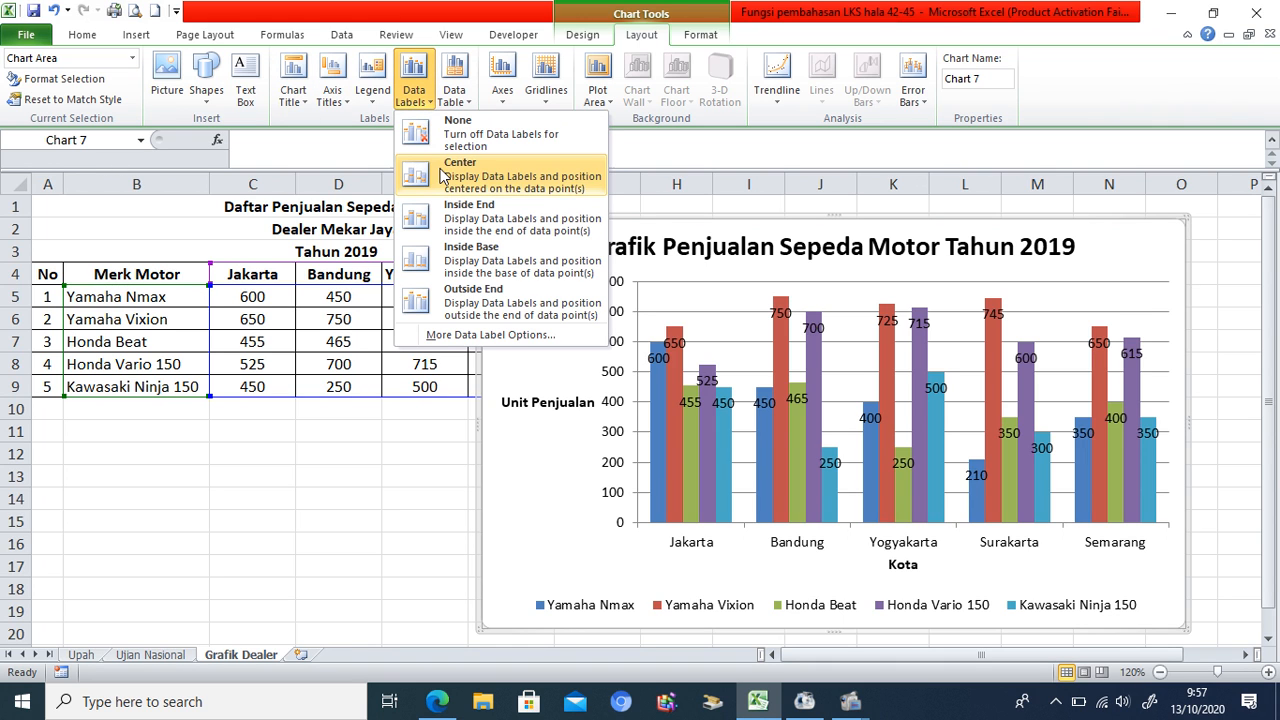
{"action": "left_click", "coordinate": [440, 272]}
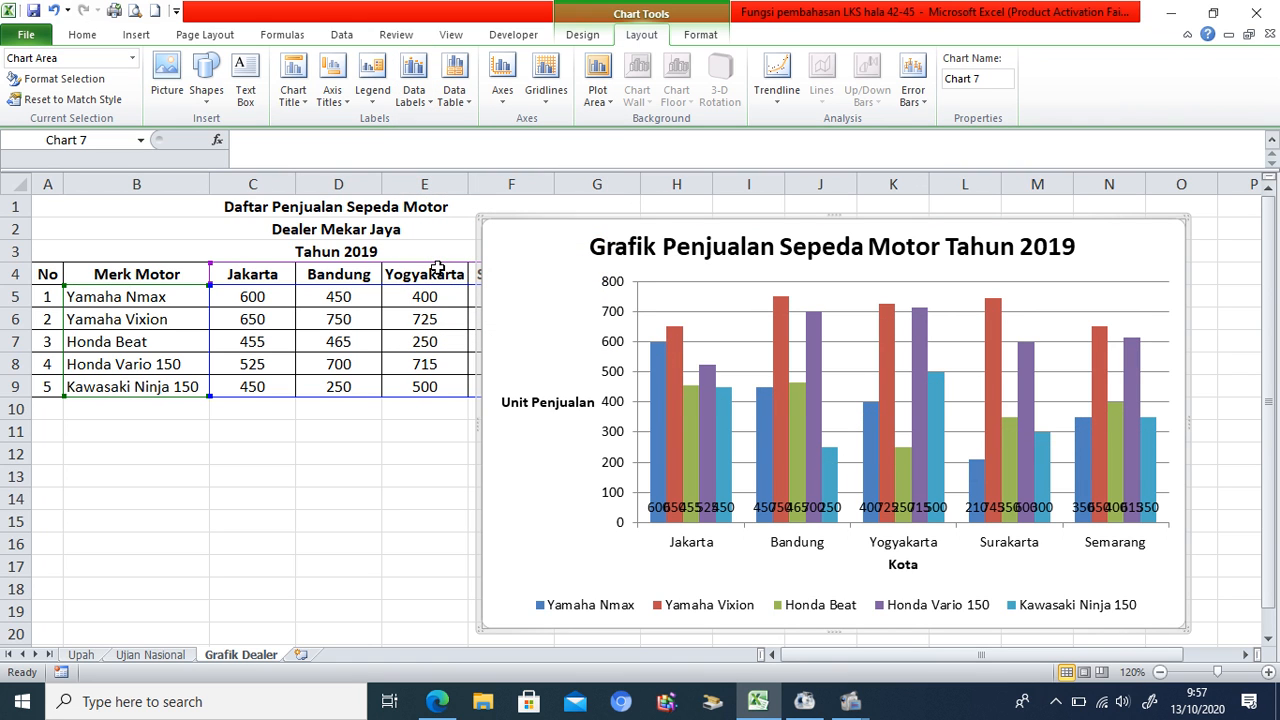
{"action": "left_click", "coordinate": [431, 104]}
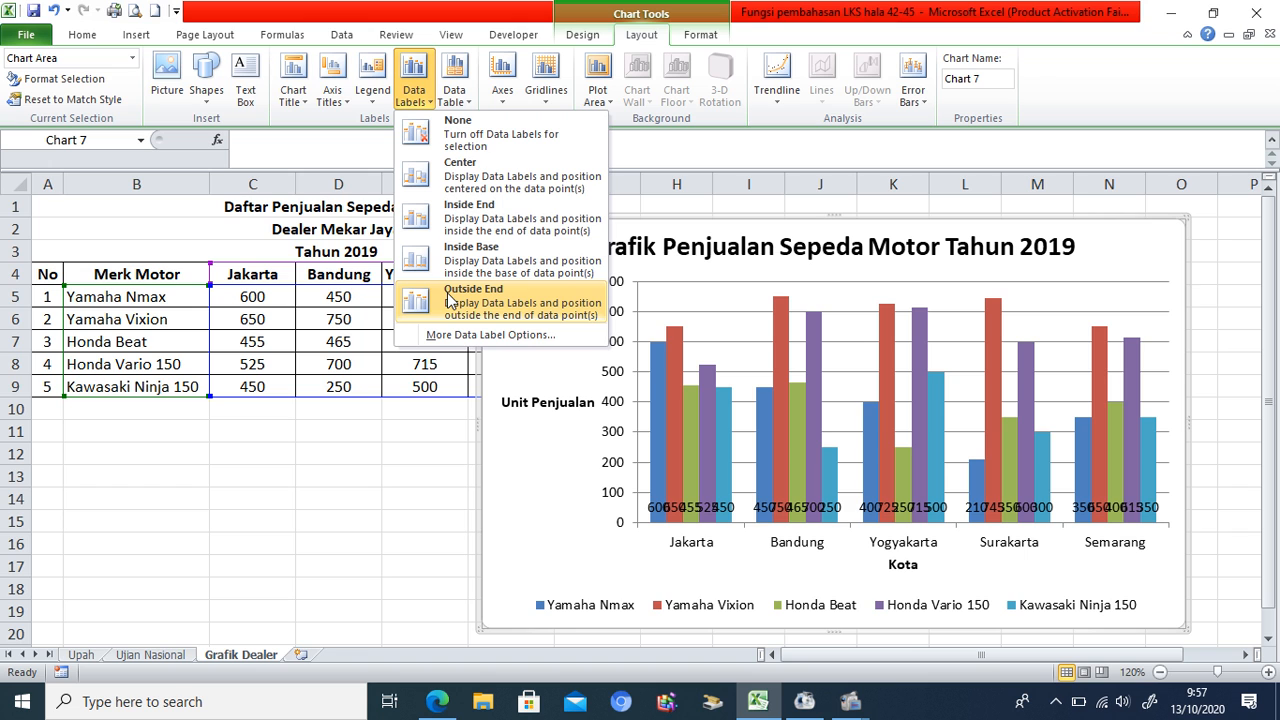
{"action": "left_click", "coordinate": [448, 298]}
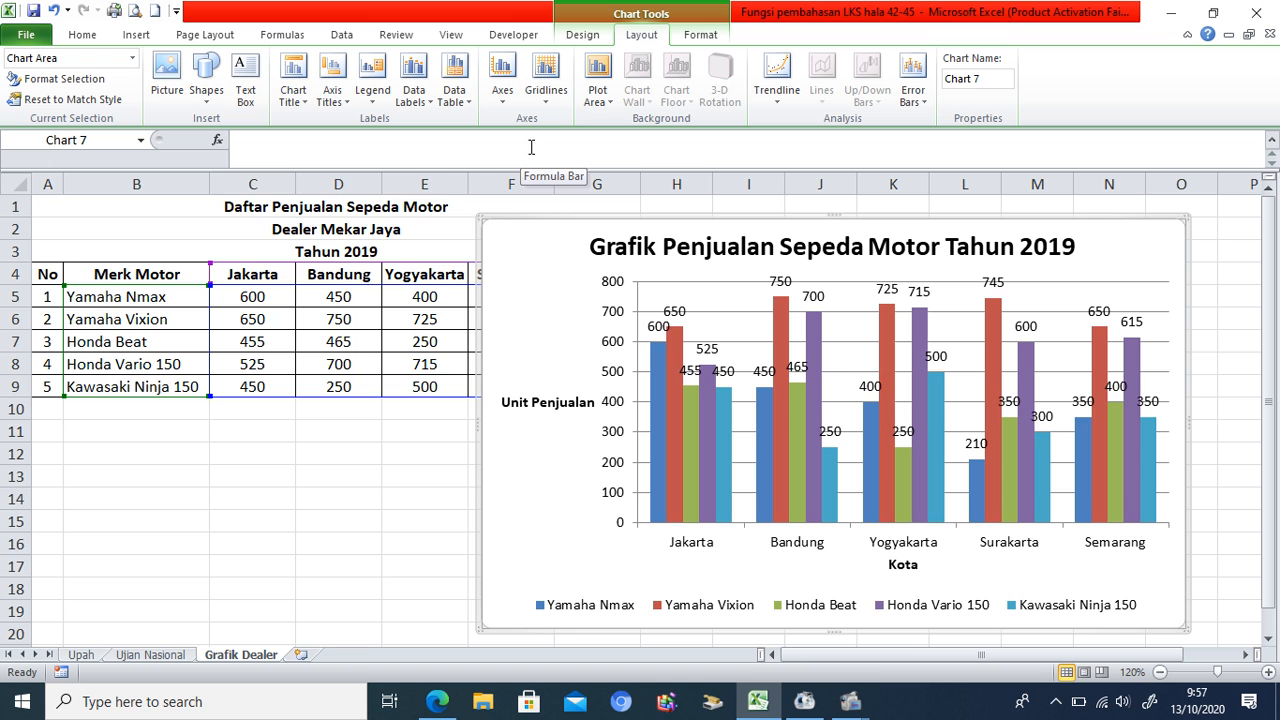
Narrow the column chart from its left edge to uncover the sales table, and move it to about columns I to P, starting in row 1.
{"action": "double_click", "coordinate": [420, 449]}
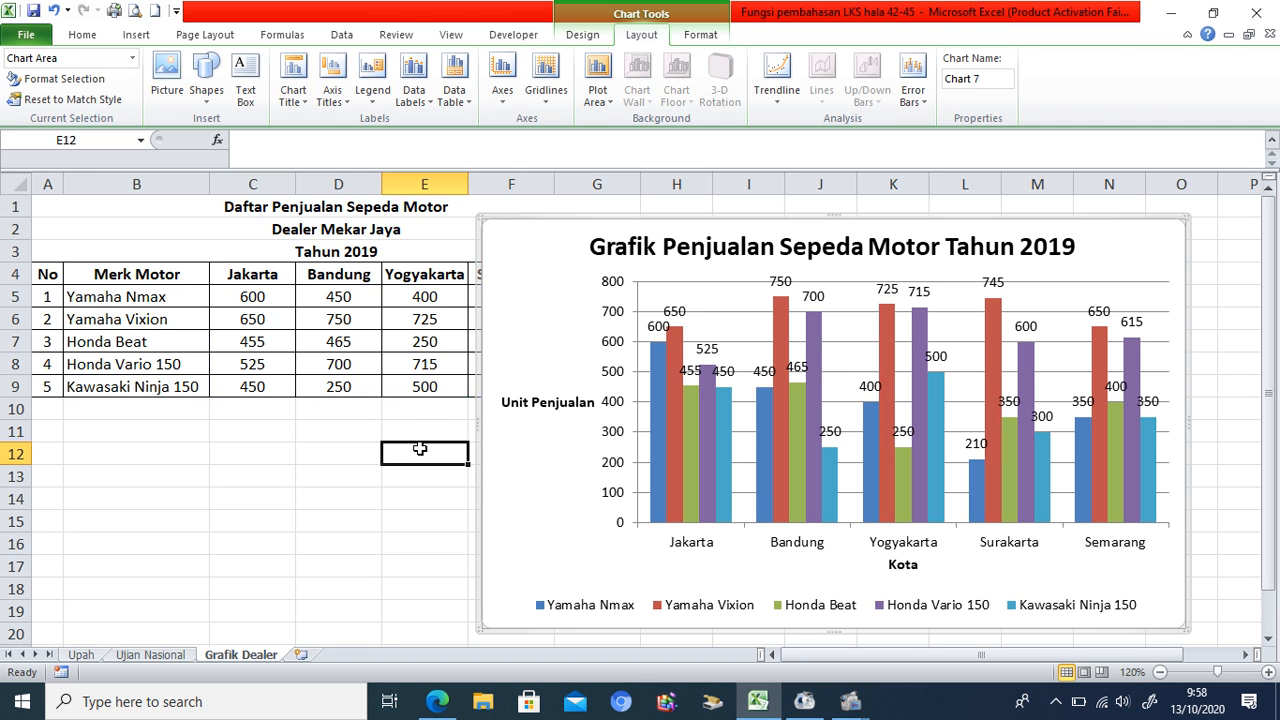
{"action": "left_click", "coordinate": [489, 396]}
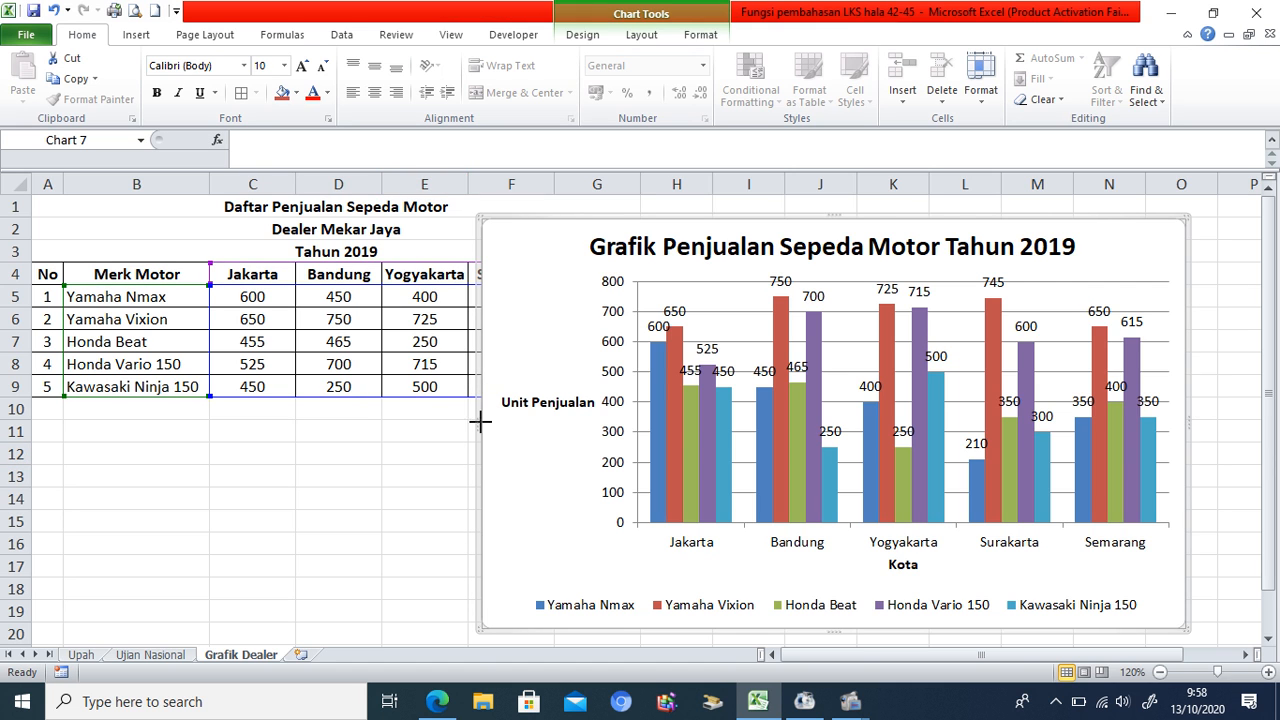
{"action": "left_click_drag", "start_coordinate": [481, 422], "coordinate": [692, 421]}
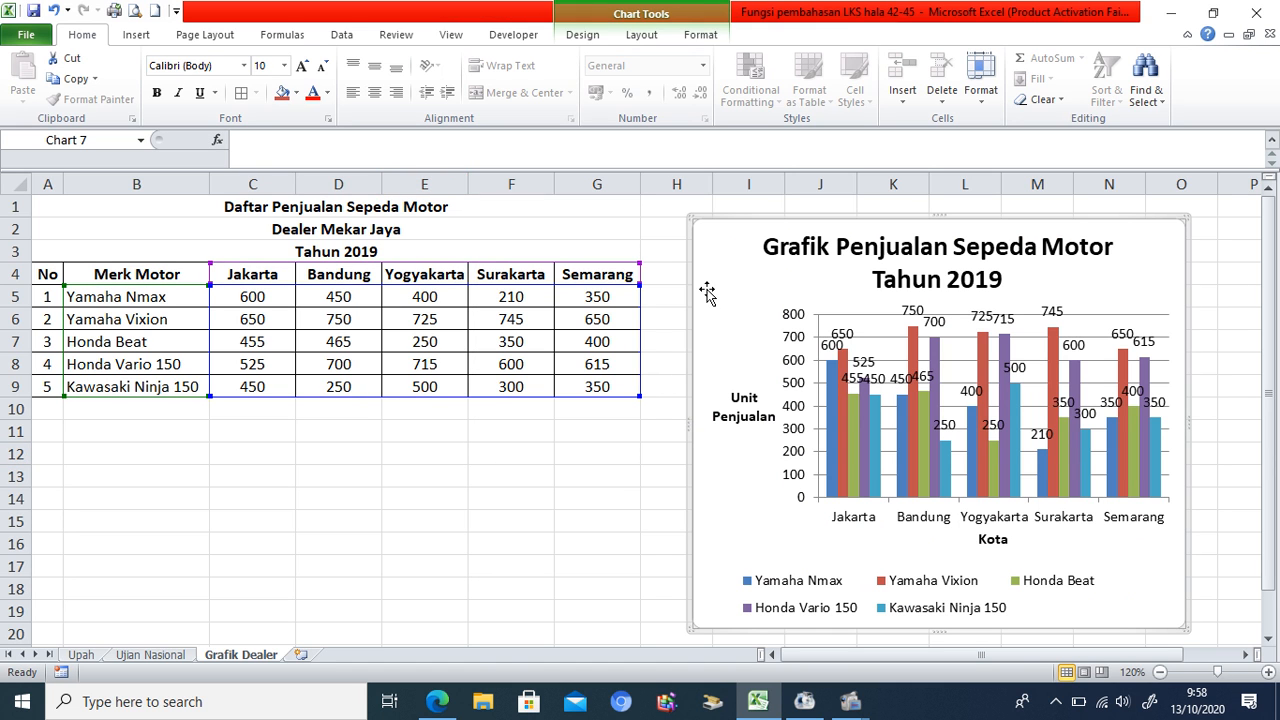
{"action": "left_click_drag", "start_coordinate": [871, 226], "coordinate": [936, 212]}
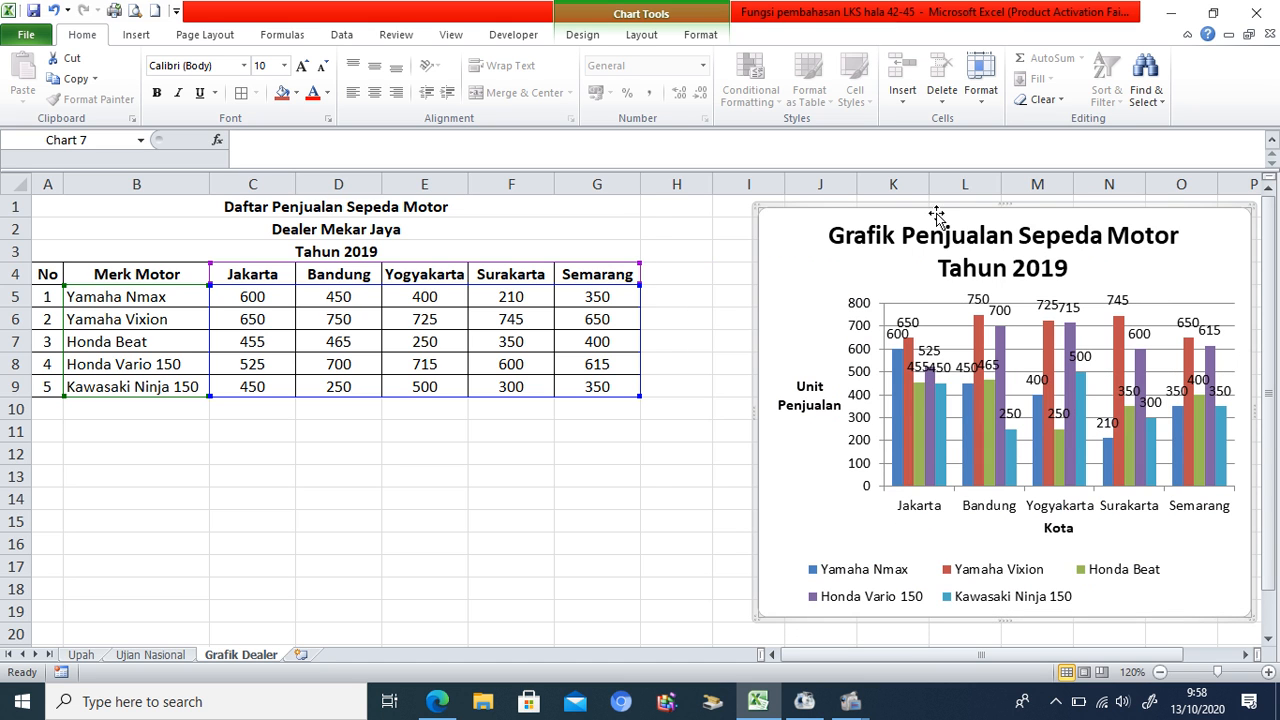
{"action": "left_click", "coordinate": [660, 428]}
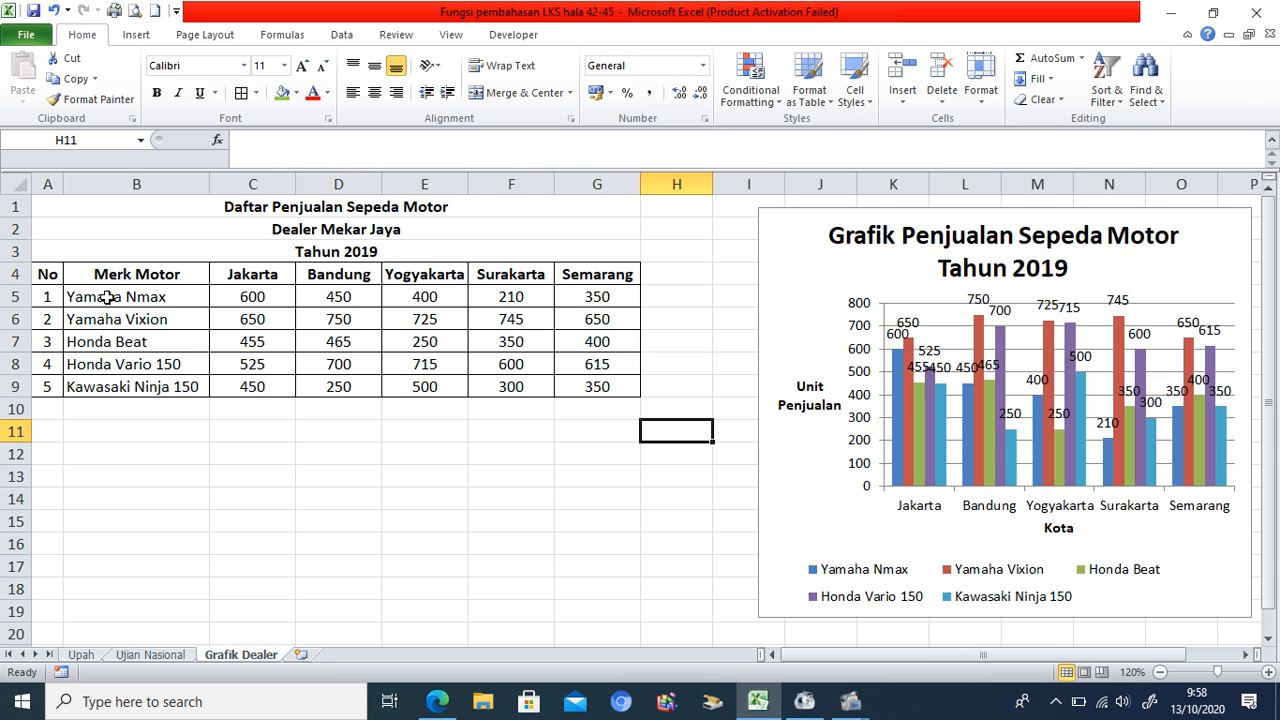
{"action": "left_click", "coordinate": [247, 296]}
{"action": "left_click", "coordinate": [340, 297]}
{"action": "left_click", "coordinate": [414, 298]}
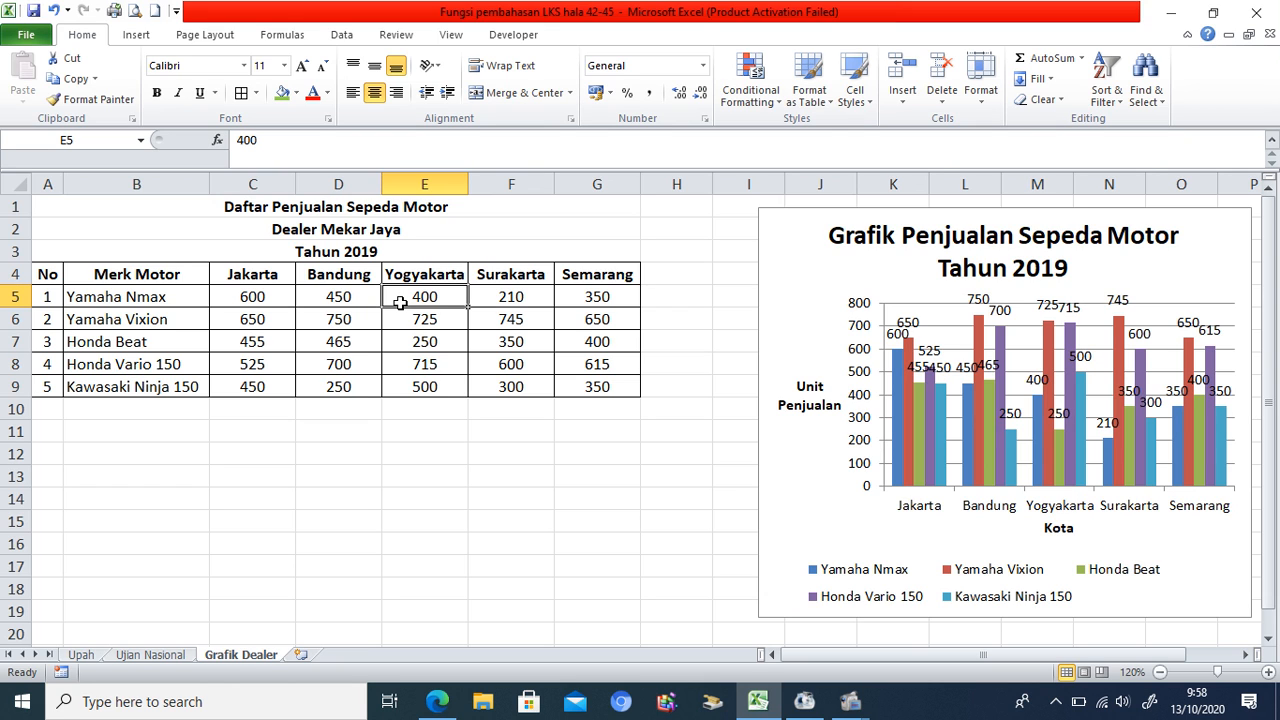
Try a 2-D pie chart made from the header and Yamaha Nmax rows (B4:G5), and delete that chart.
{"action": "left_click", "coordinate": [146, 273]}
{"action": "left_click_drag", "start_coordinate": [146, 273], "coordinate": [598, 297]}
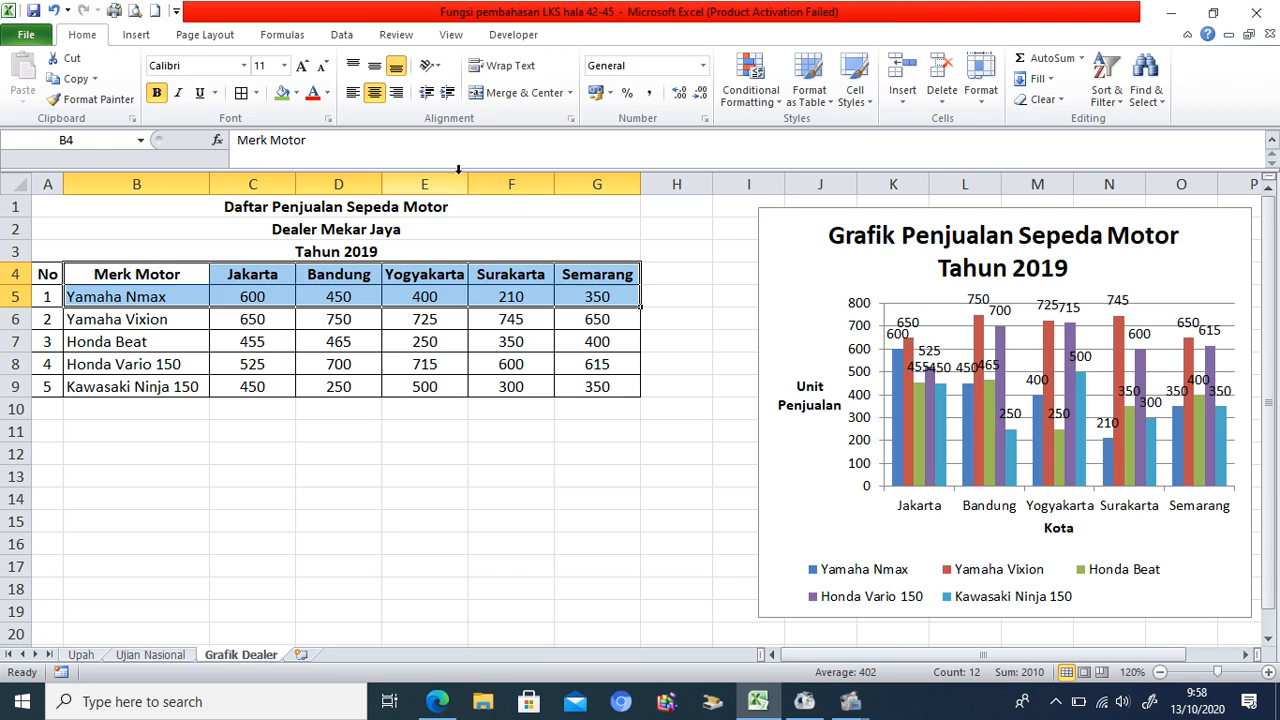
{"action": "left_click", "coordinate": [138, 36]}
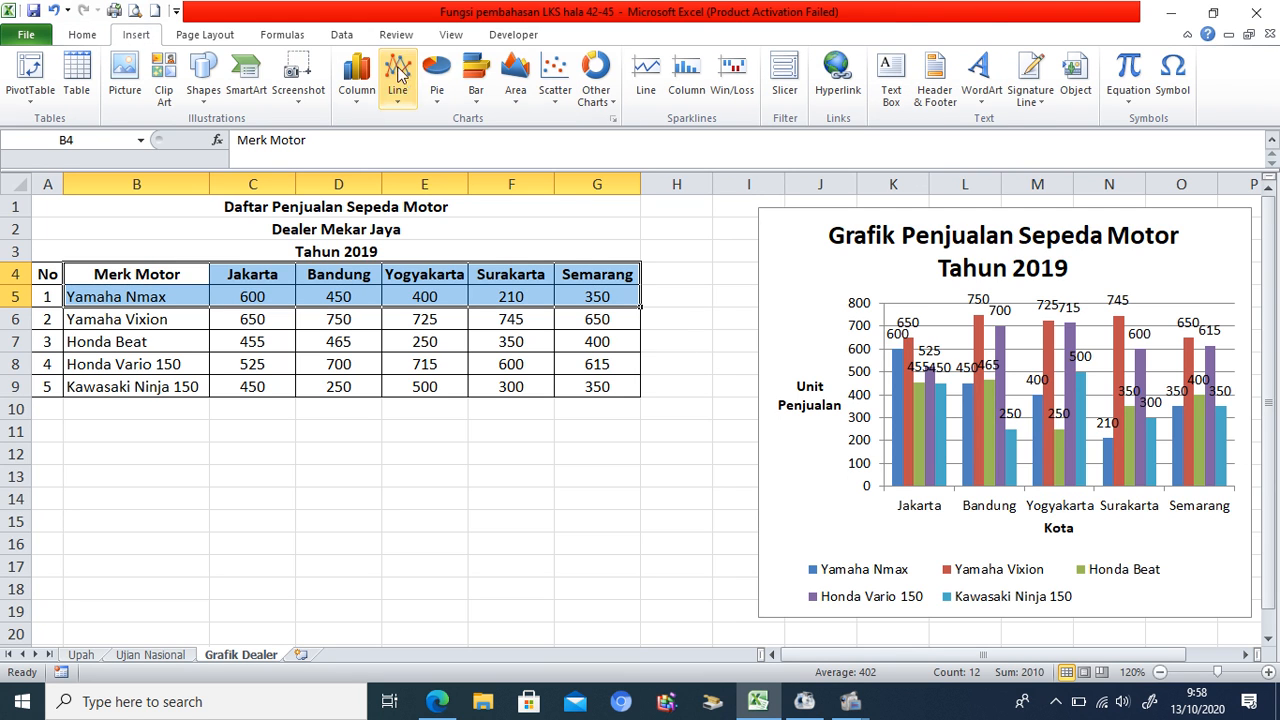
{"action": "left_click", "coordinate": [437, 100]}
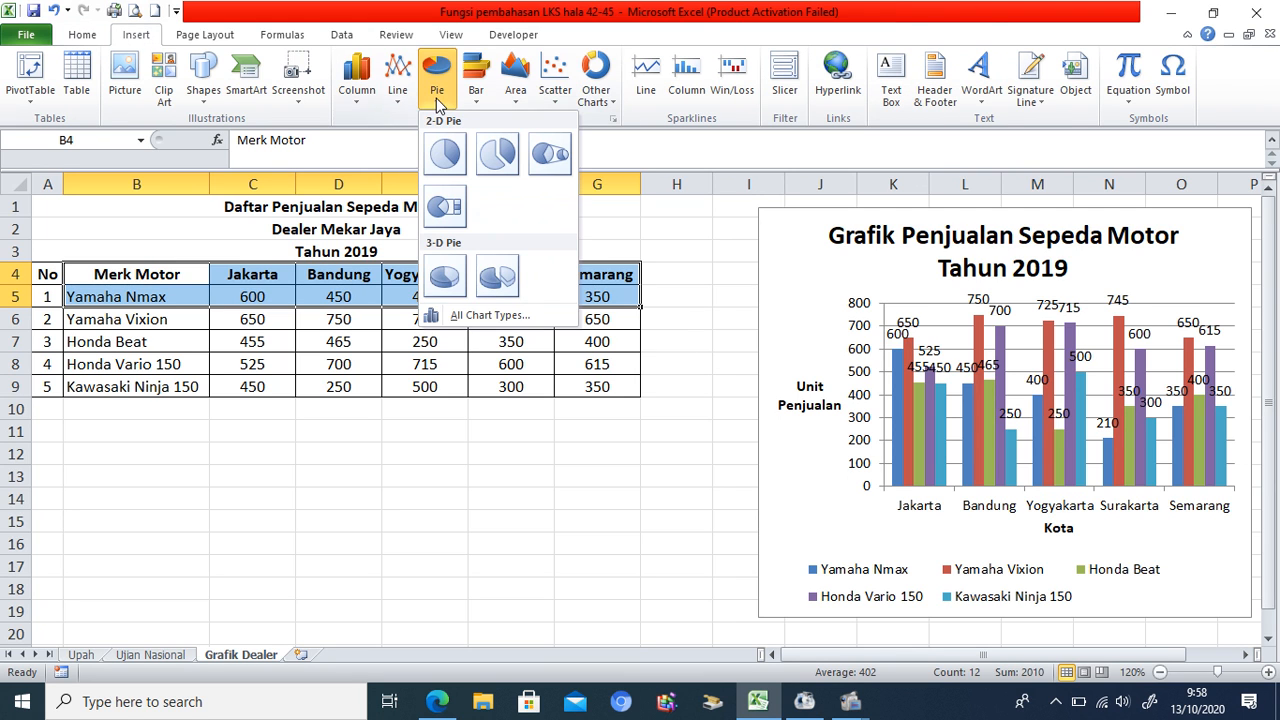
{"action": "left_click", "coordinate": [448, 155]}
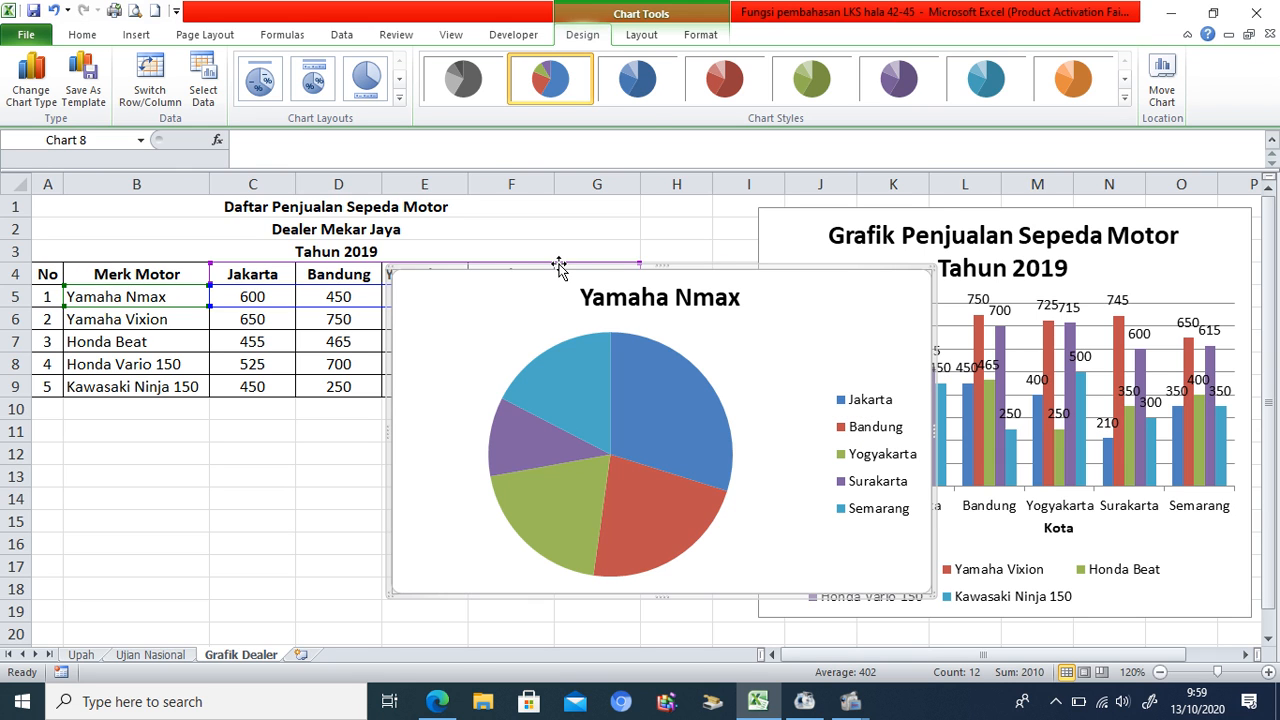
{"action": "key", "text": "Delete"}
{"action": "left_click", "coordinate": [503, 450]}
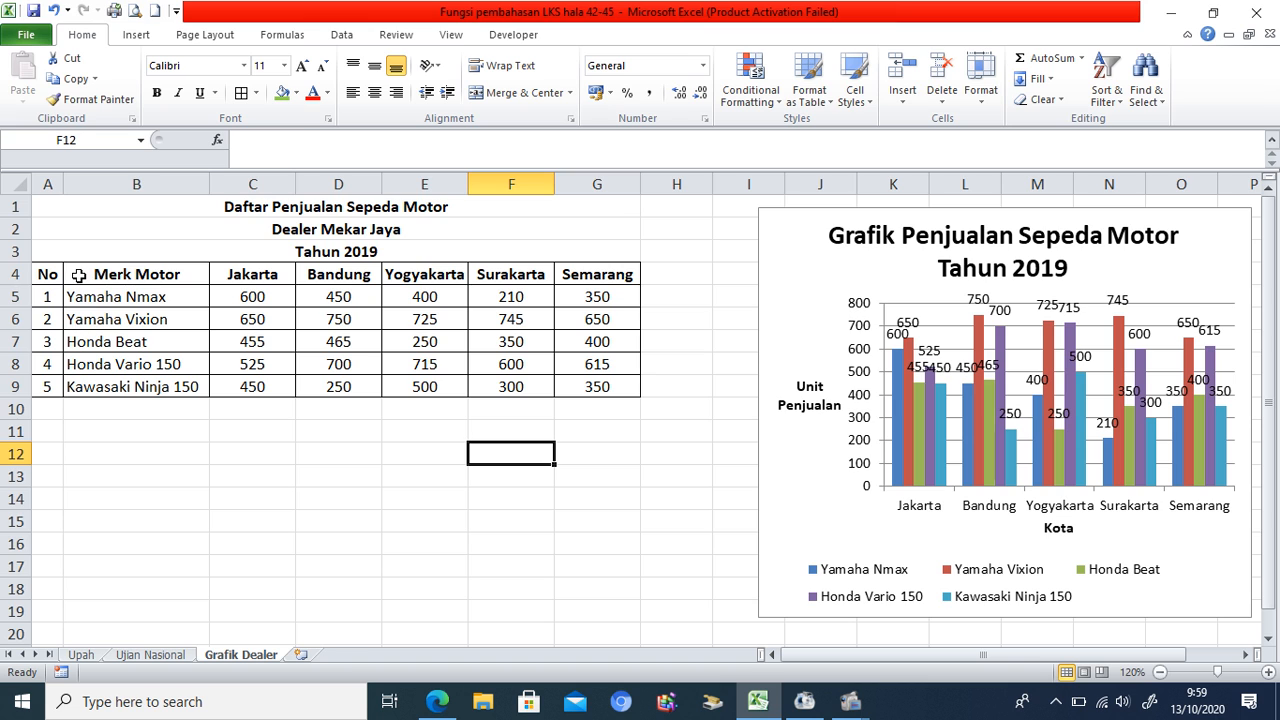
Insert a basic 2-D pie chart from the header row B4:G4 and the Honda Beat row B7:G7.
{"action": "left_click_drag", "start_coordinate": [80, 276], "coordinate": [591, 278]}
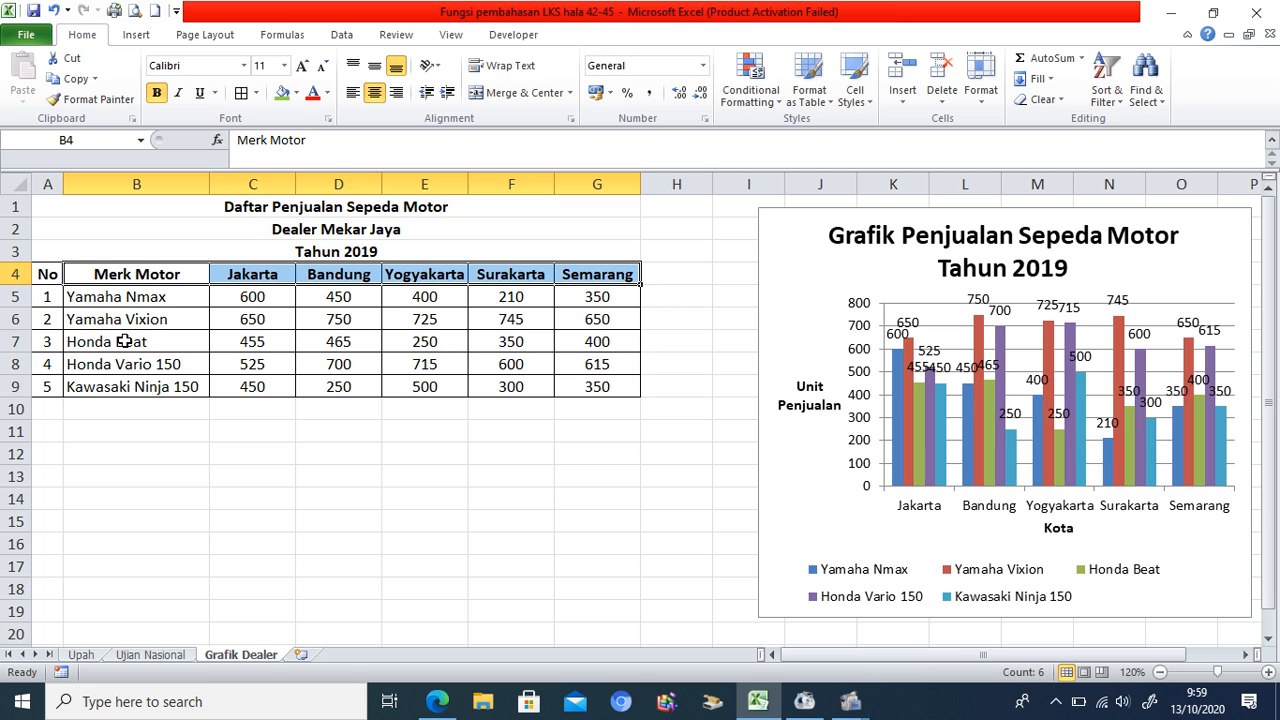
{"action": "left_click_drag", "start_coordinate": [113, 341], "coordinate": [621, 342]}
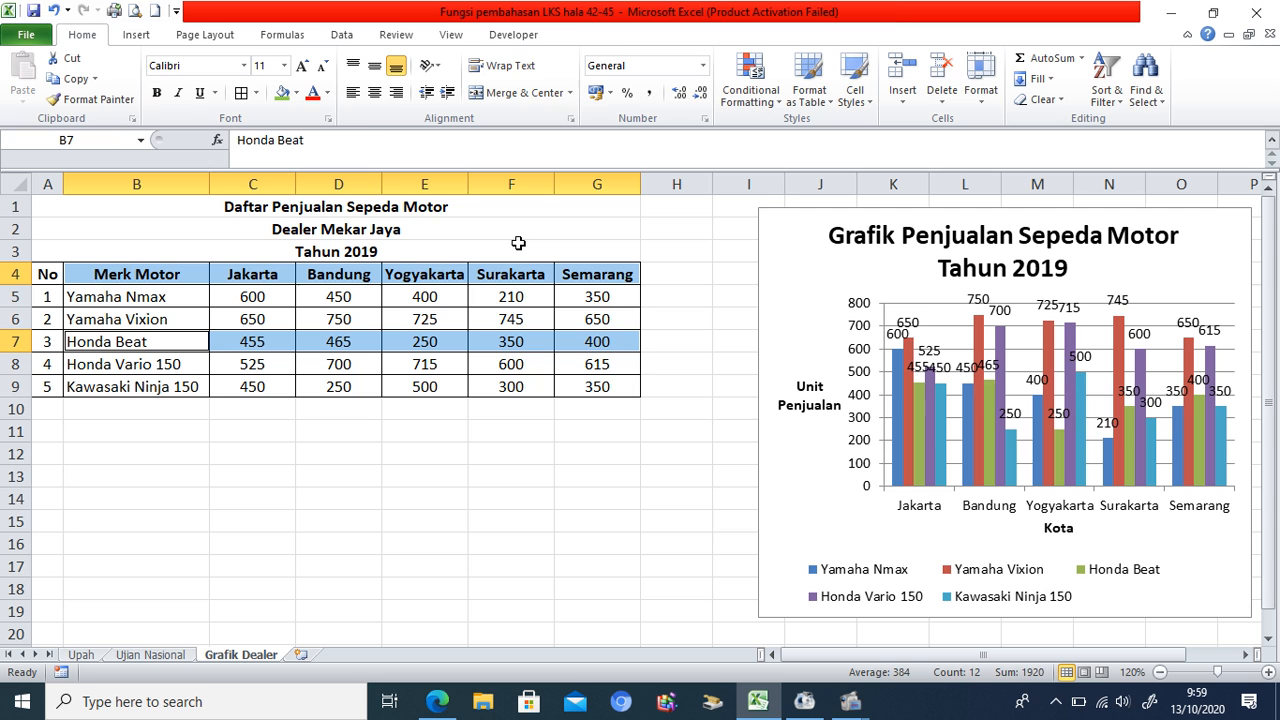
{"action": "left_click", "coordinate": [140, 36]}
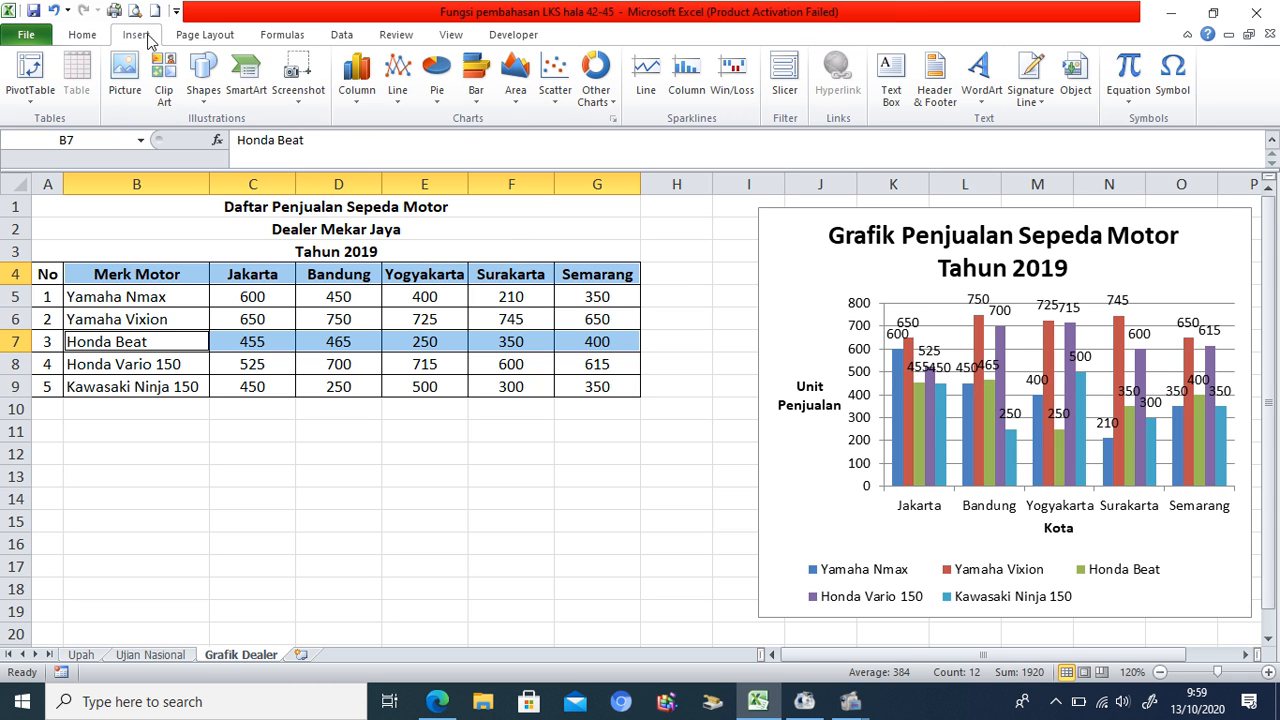
{"action": "left_click", "coordinate": [432, 106]}
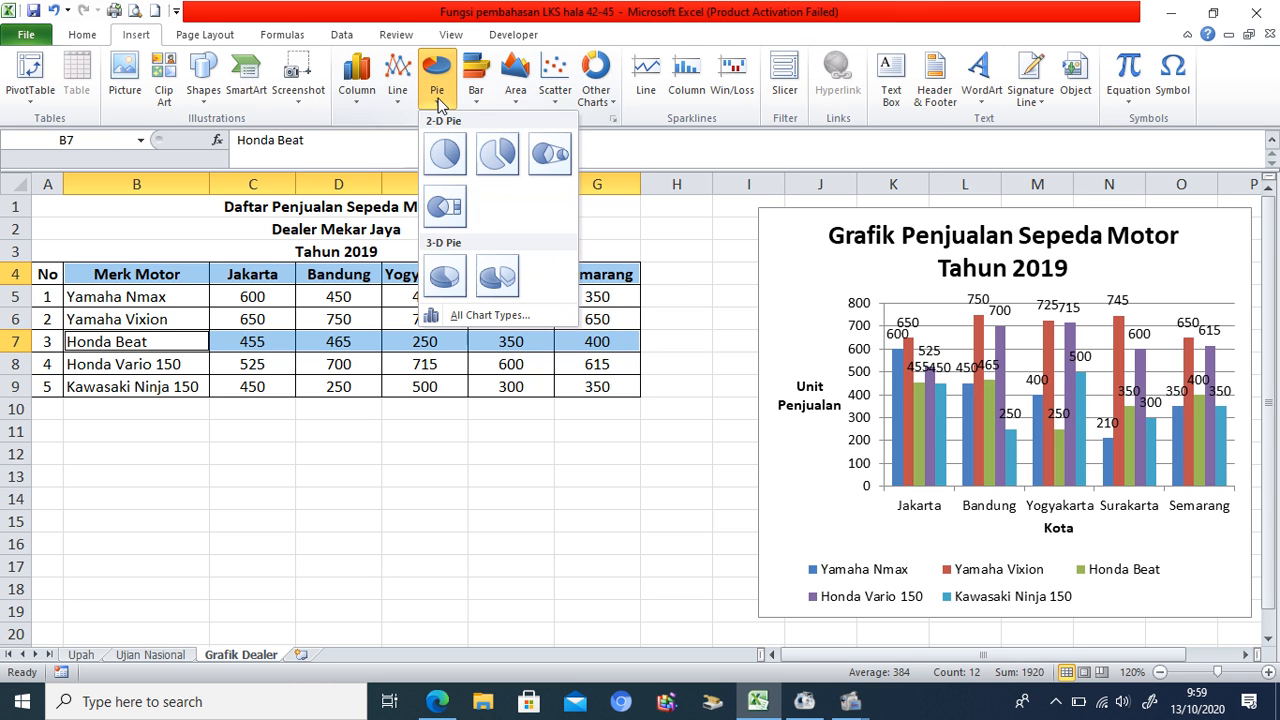
{"action": "left_click", "coordinate": [449, 157]}
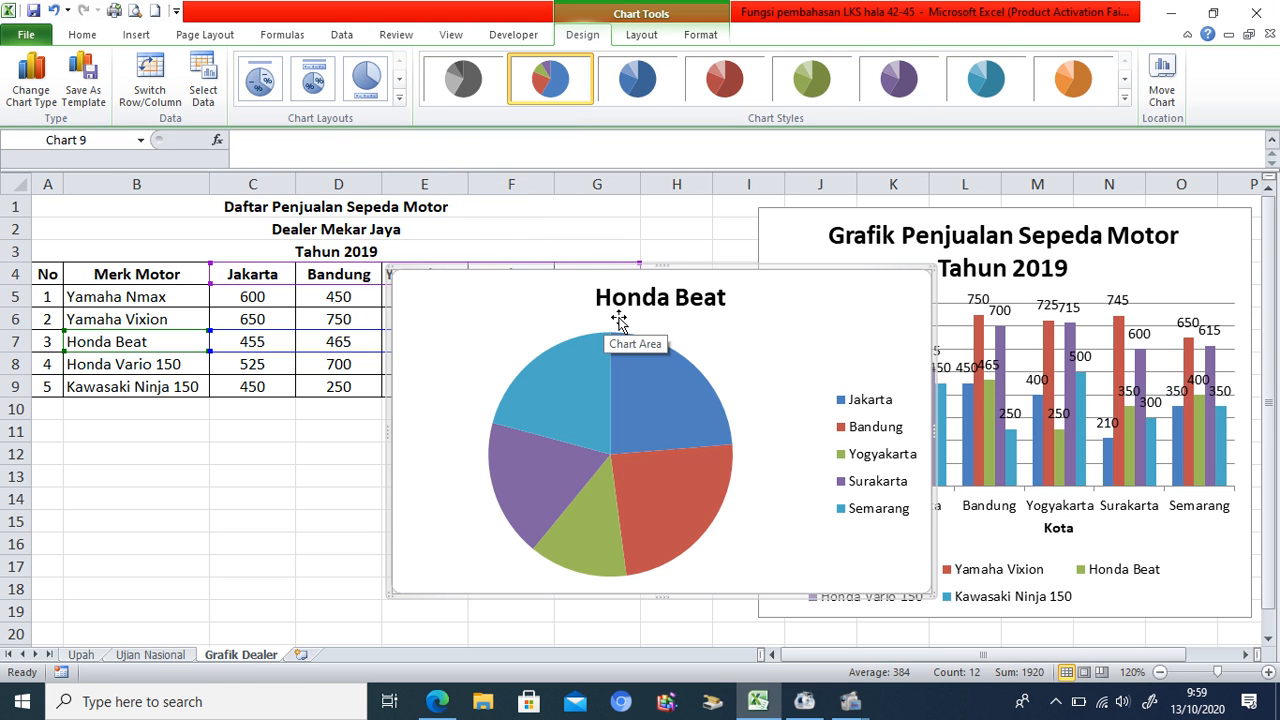
Show the pie chart's title above the chart and change it to "Grafik Penjualan Honda Beat".
{"action": "mouse_move", "coordinate": [575, 372]}
{"action": "left_click", "coordinate": [641, 38]}
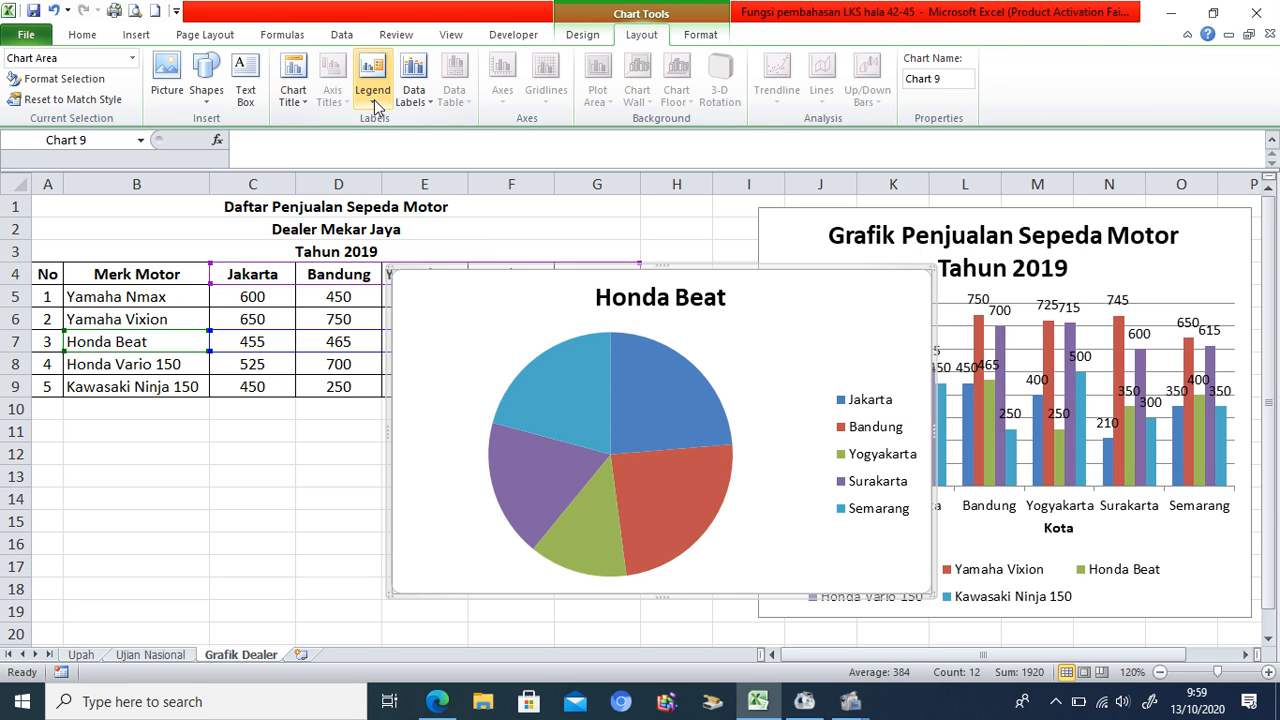
{"action": "left_click", "coordinate": [293, 105]}
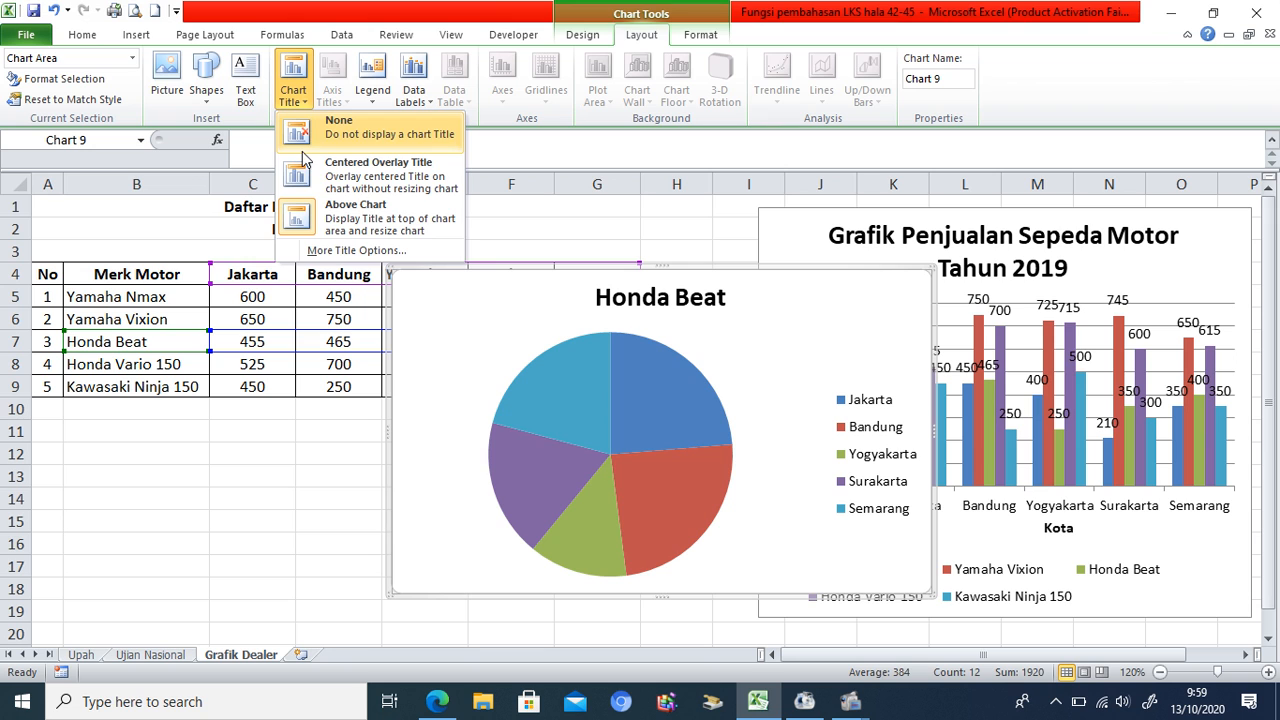
{"action": "left_click", "coordinate": [297, 215]}
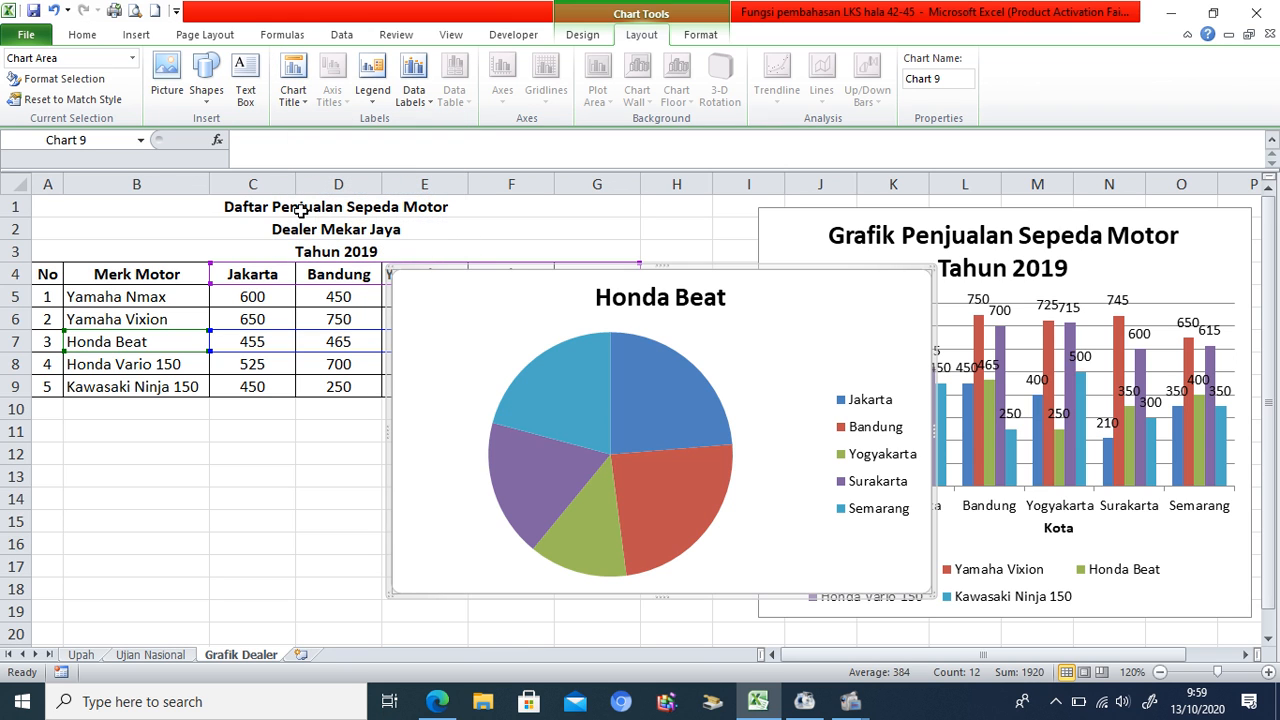
{"action": "left_click", "coordinate": [601, 297]}
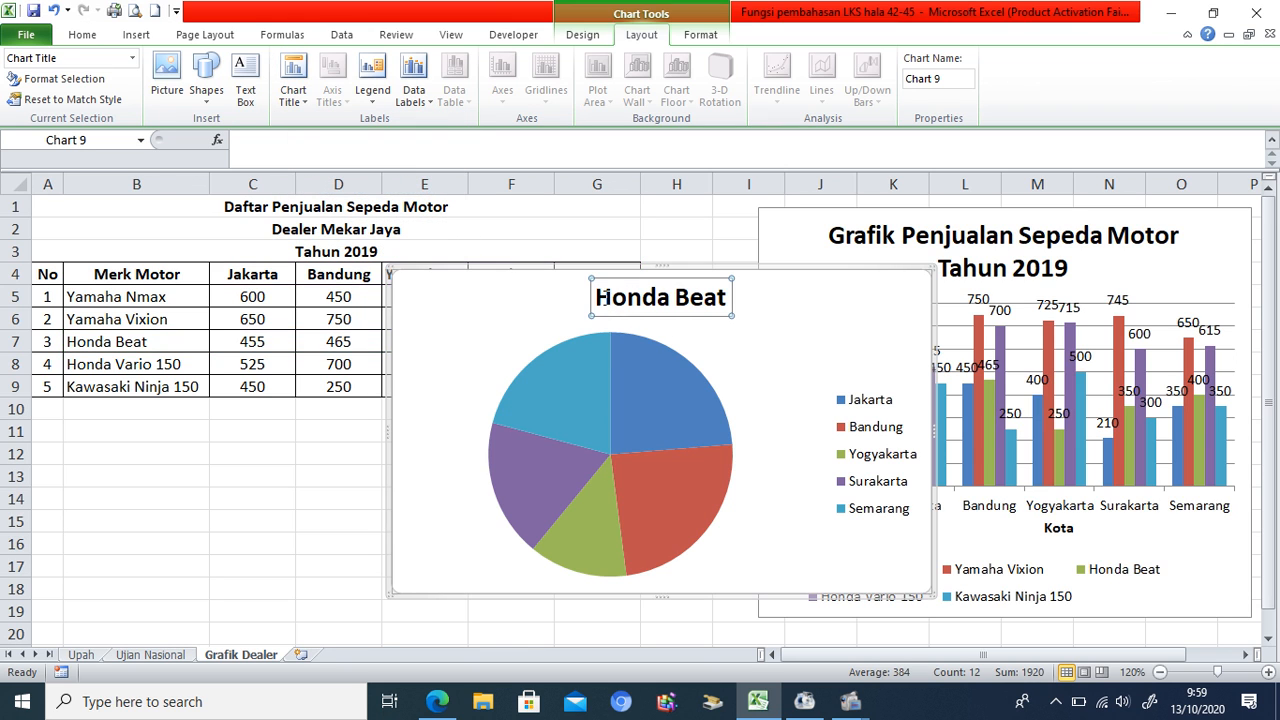
{"action": "left_click", "coordinate": [601, 297]}
{"action": "type", "text": "Grafik"}
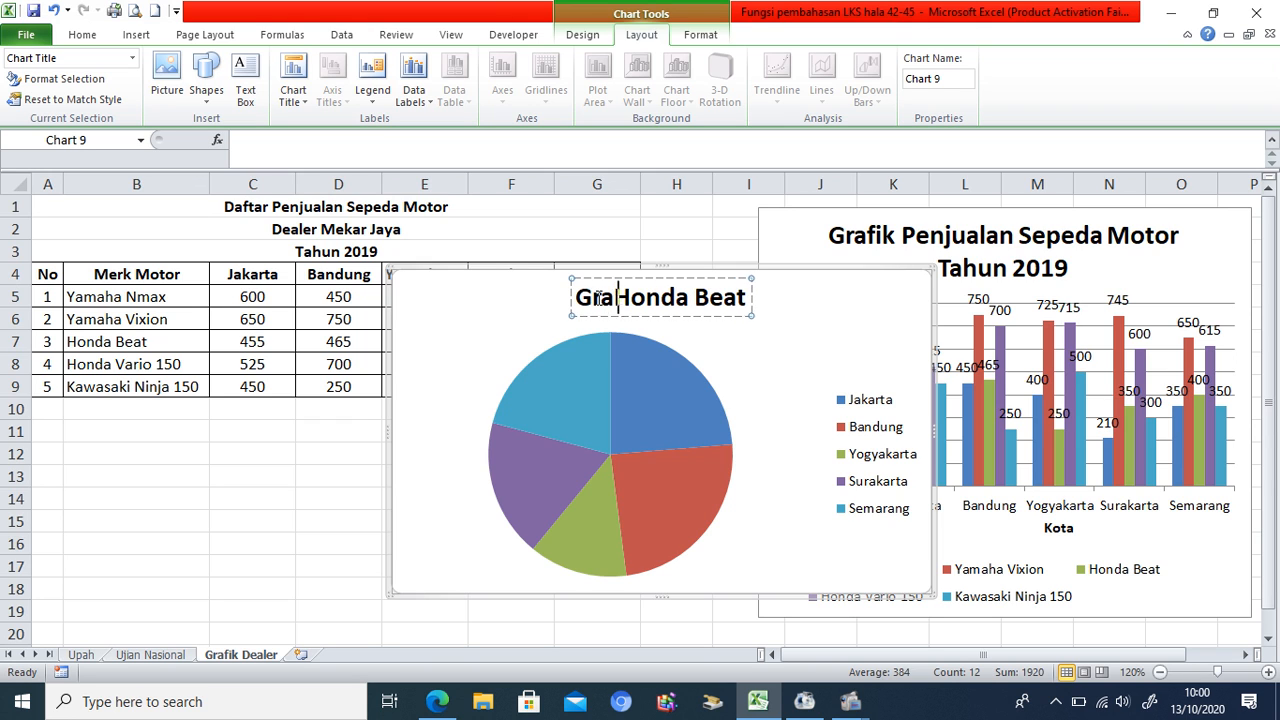
{"action": "type", "text": " Penjula"}
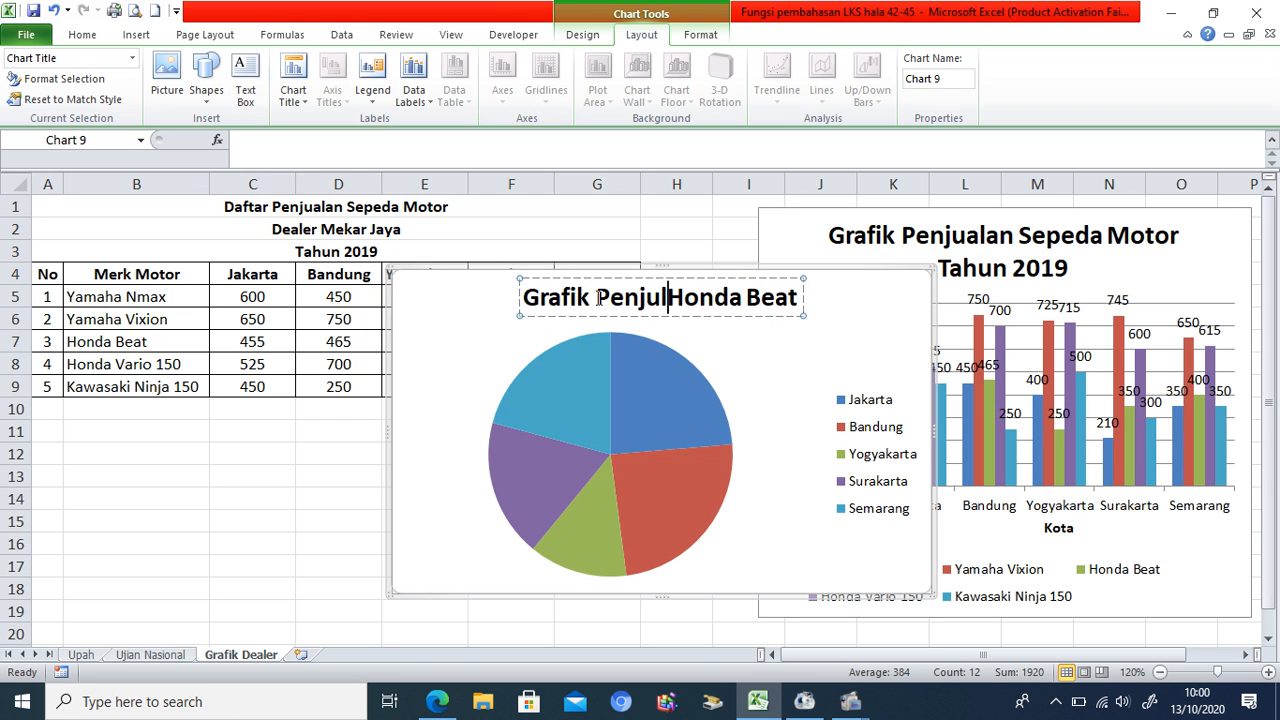
{"action": "key", "text": "BackSpace"}
{"action": "key", "text": "BackSpace"}
{"action": "type", "text": "alan"}
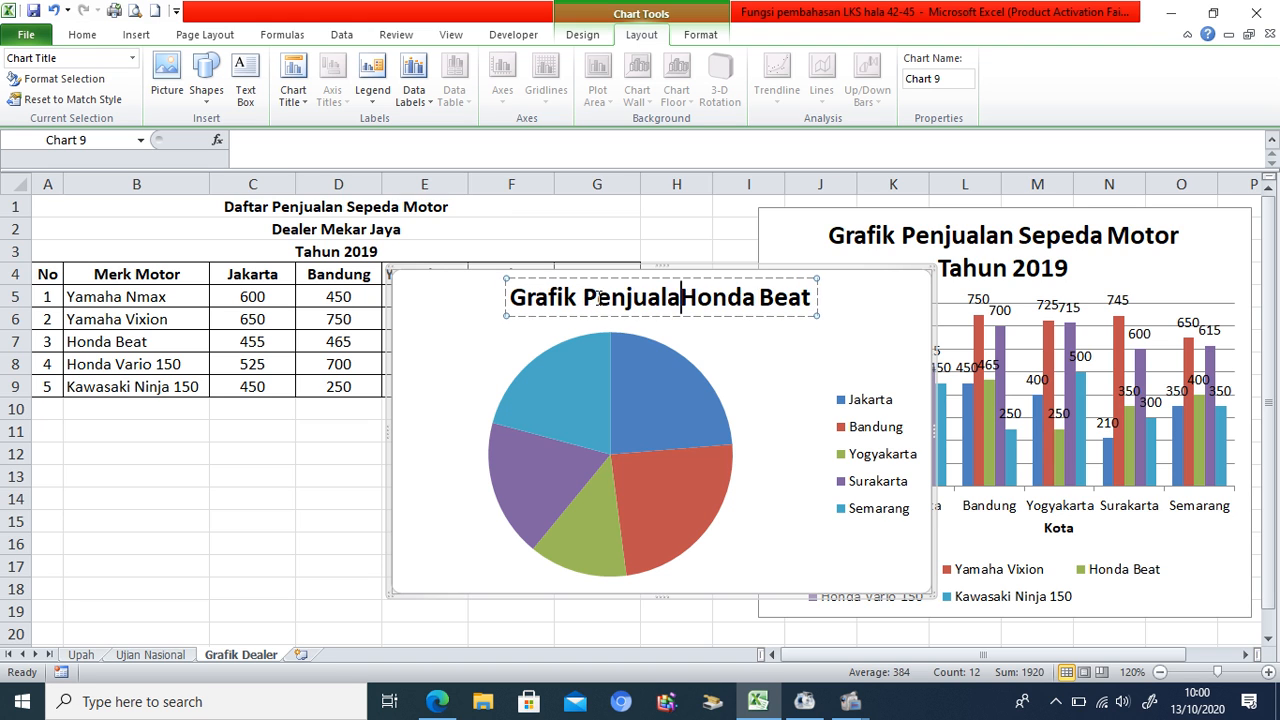
{"action": "left_click", "coordinate": [674, 374]}
Add Inside End data labels to the Honda Beat pie slices, containing both value and percentage.
{"action": "mouse_move", "coordinate": [598, 388]}
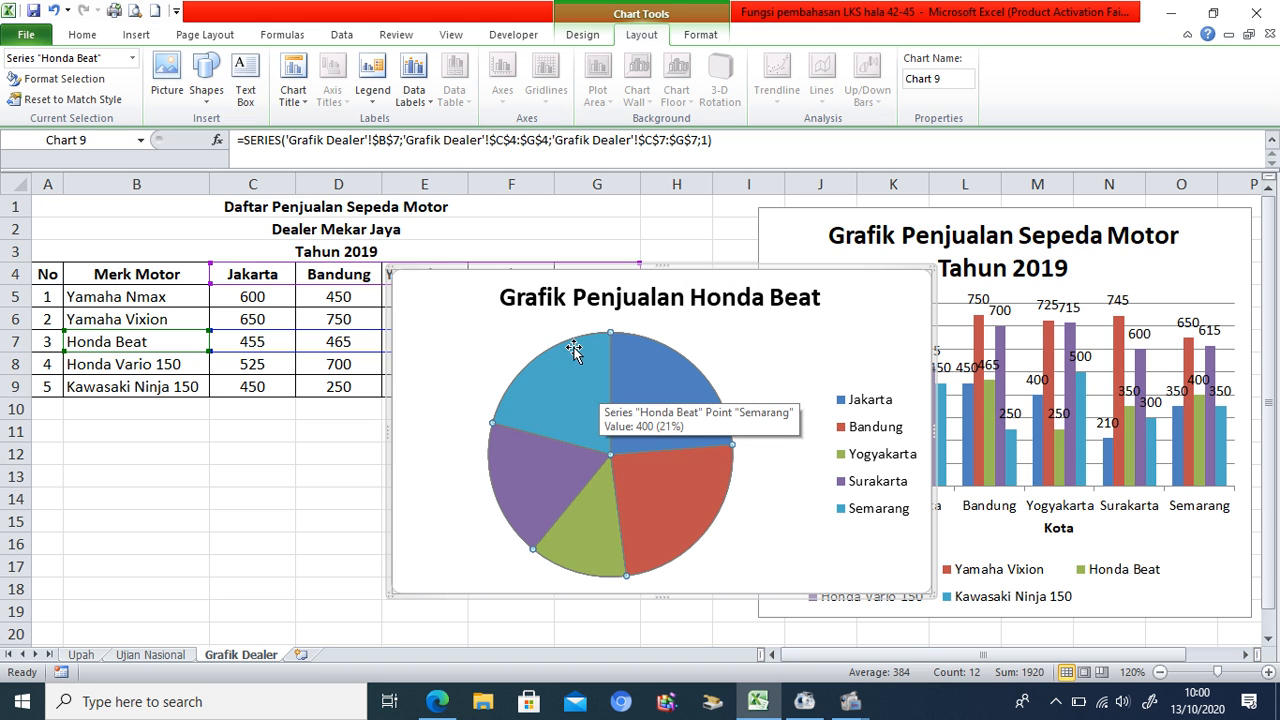
{"action": "left_click", "coordinate": [427, 104]}
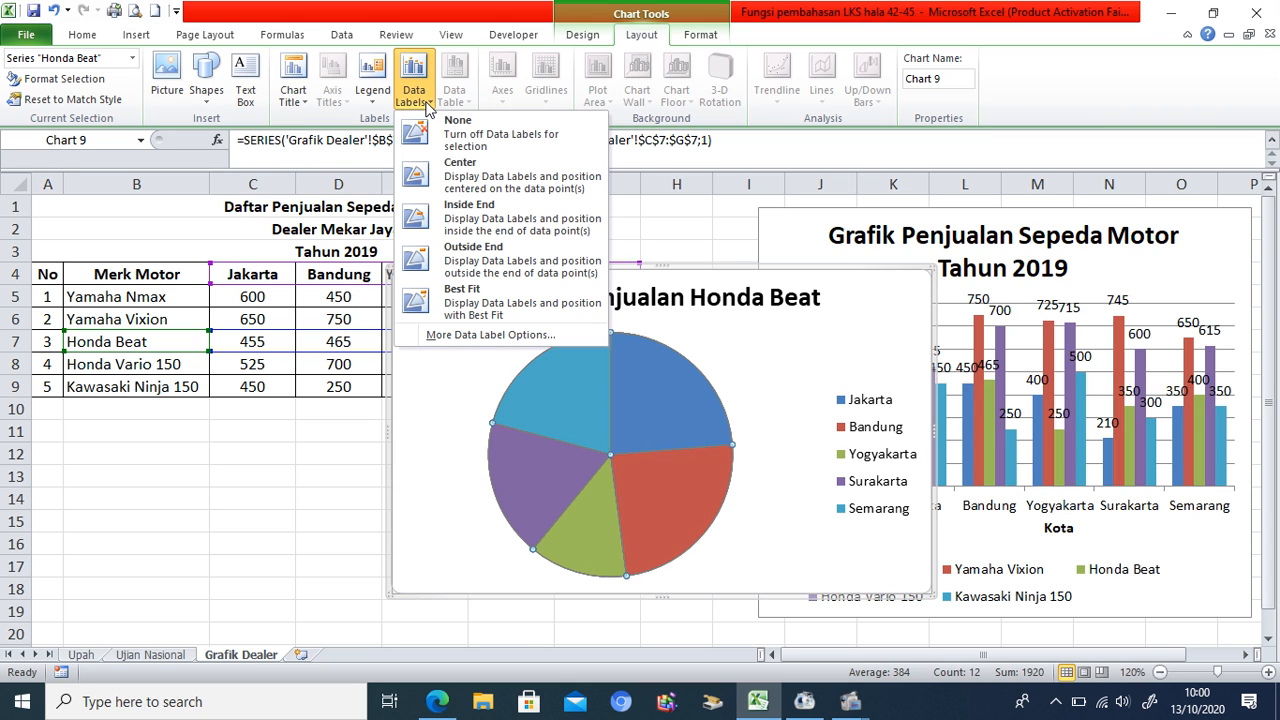
{"action": "left_click", "coordinate": [427, 220]}
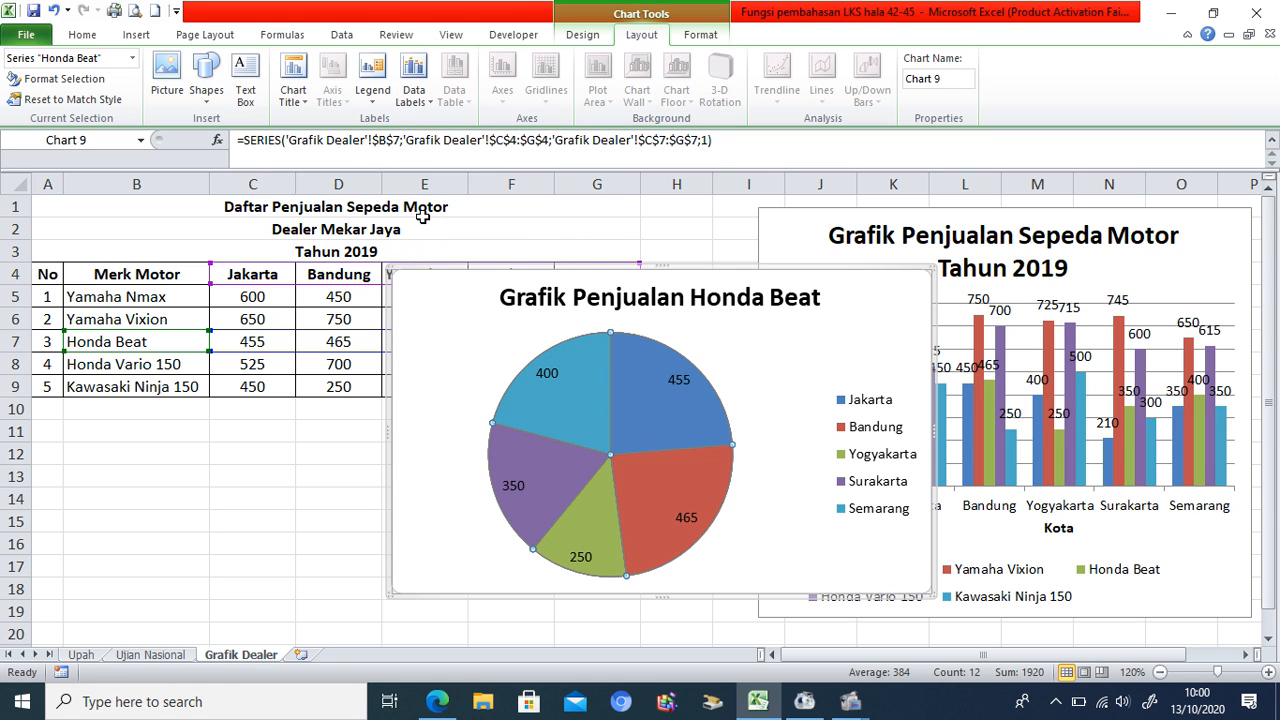
{"action": "left_click", "coordinate": [428, 107]}
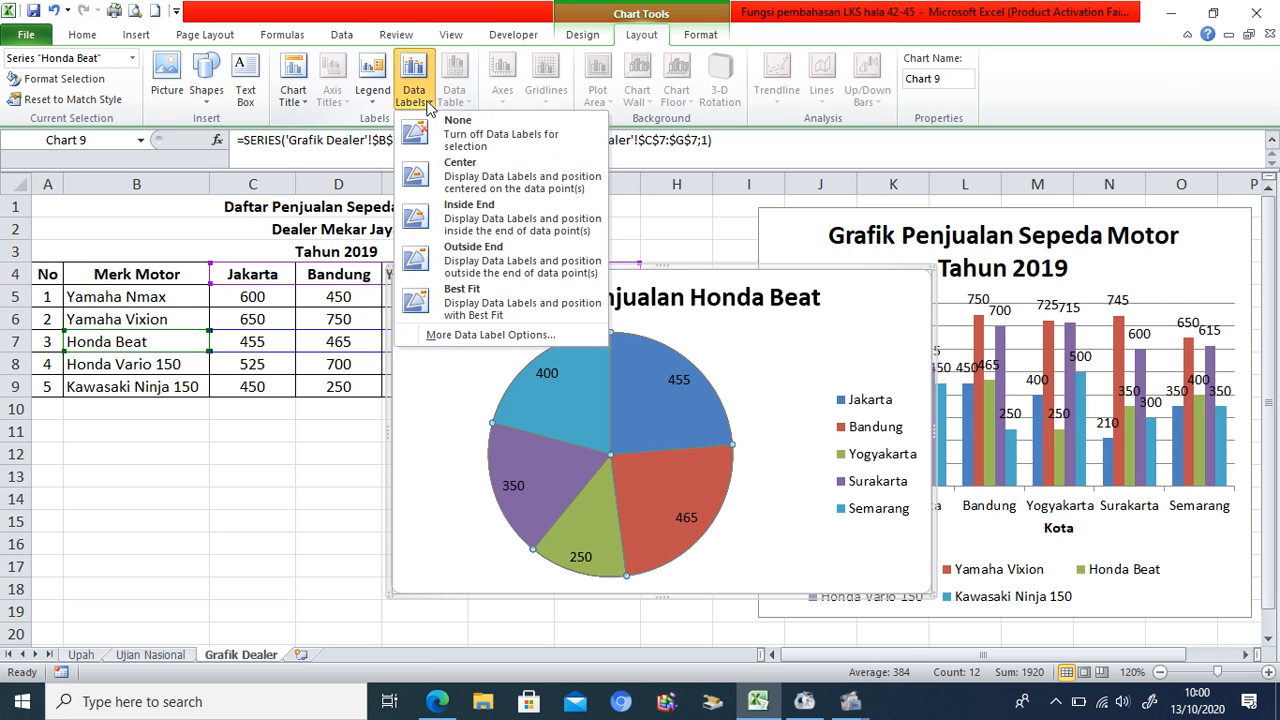
{"action": "left_click", "coordinate": [455, 336]}
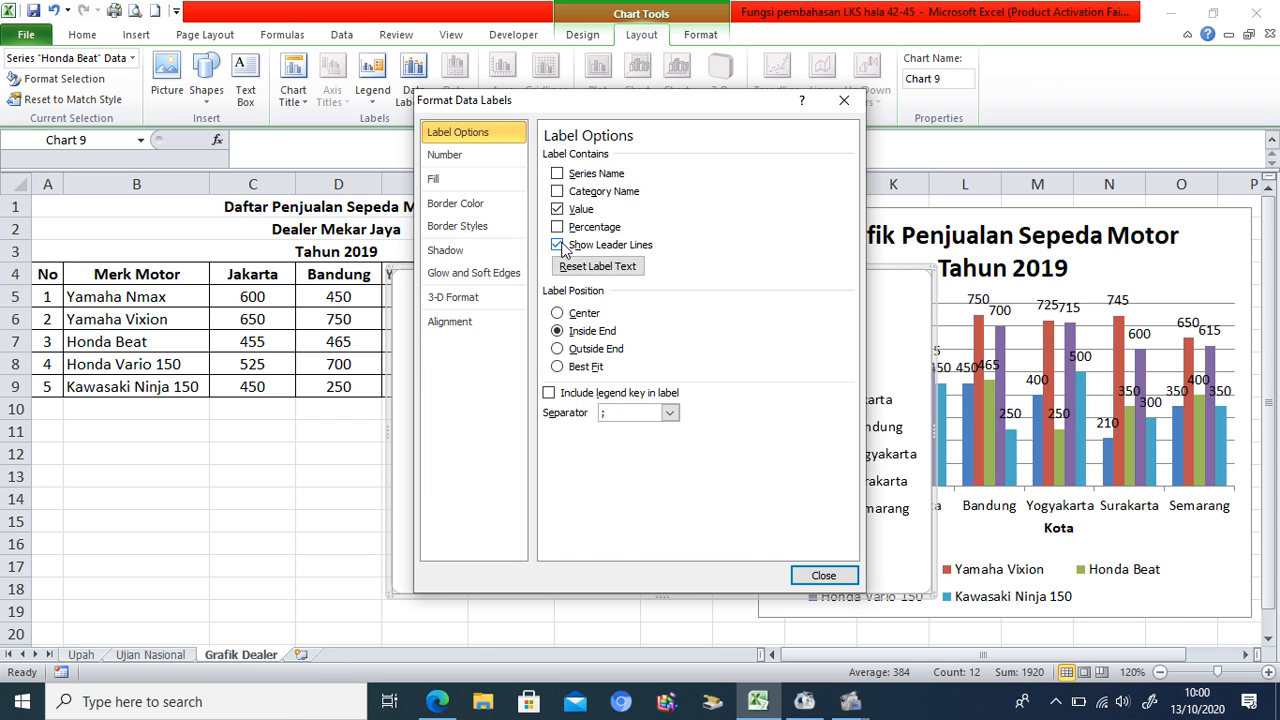
{"action": "left_click", "coordinate": [823, 576]}
{"action": "left_click", "coordinate": [414, 80]}
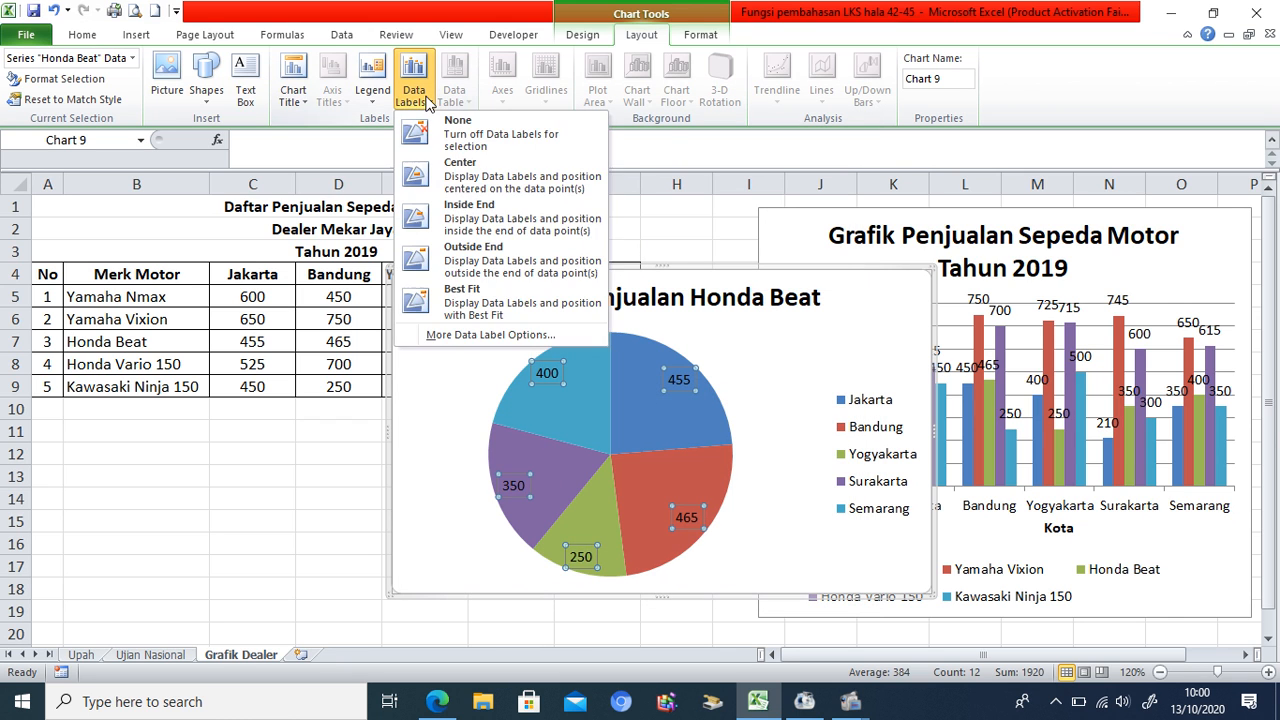
{"action": "left_click", "coordinate": [448, 334]}
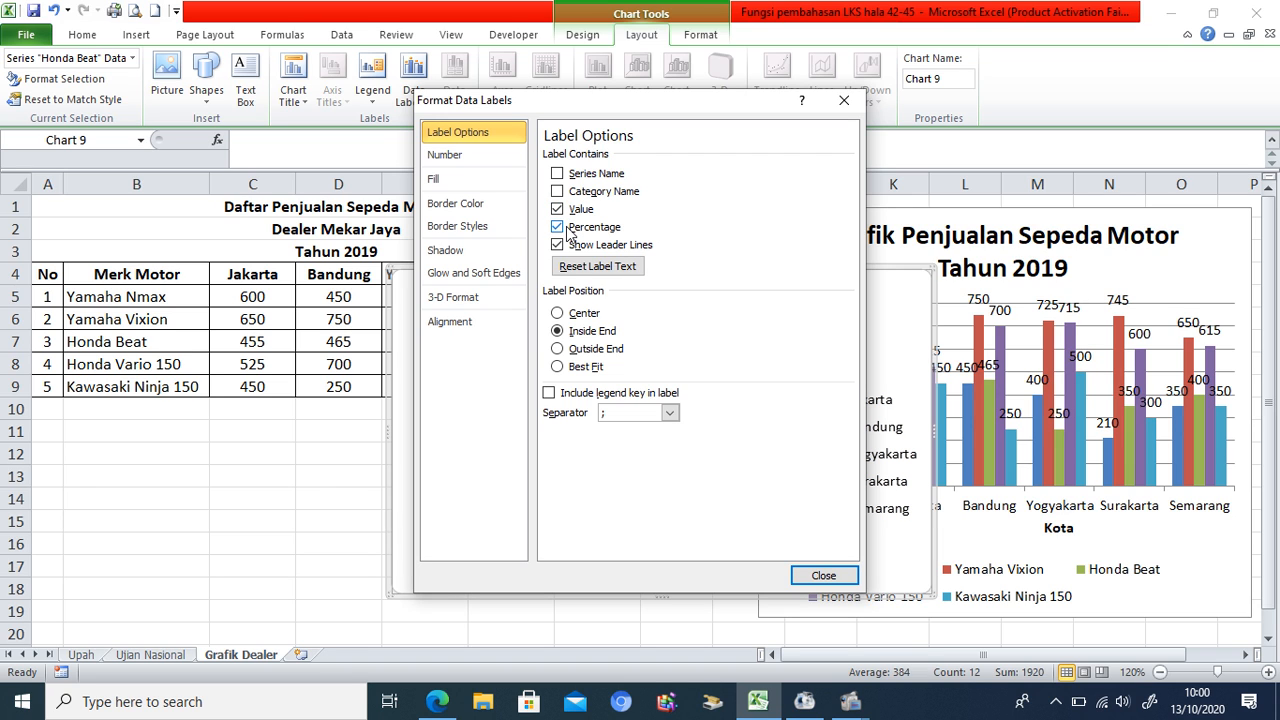
{"action": "left_click", "coordinate": [805, 575]}
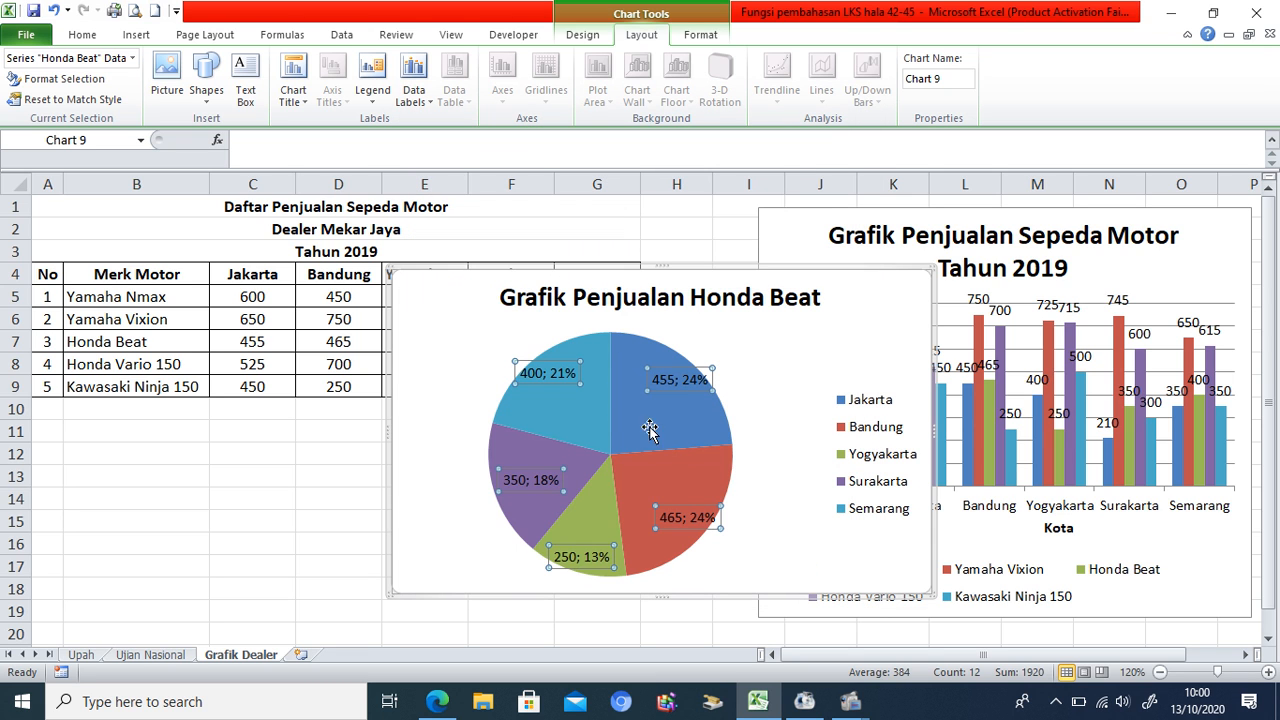
Remove the value from the pie chart's data labels, keeping only the percentage.
{"action": "mouse_move", "coordinate": [537, 395]}
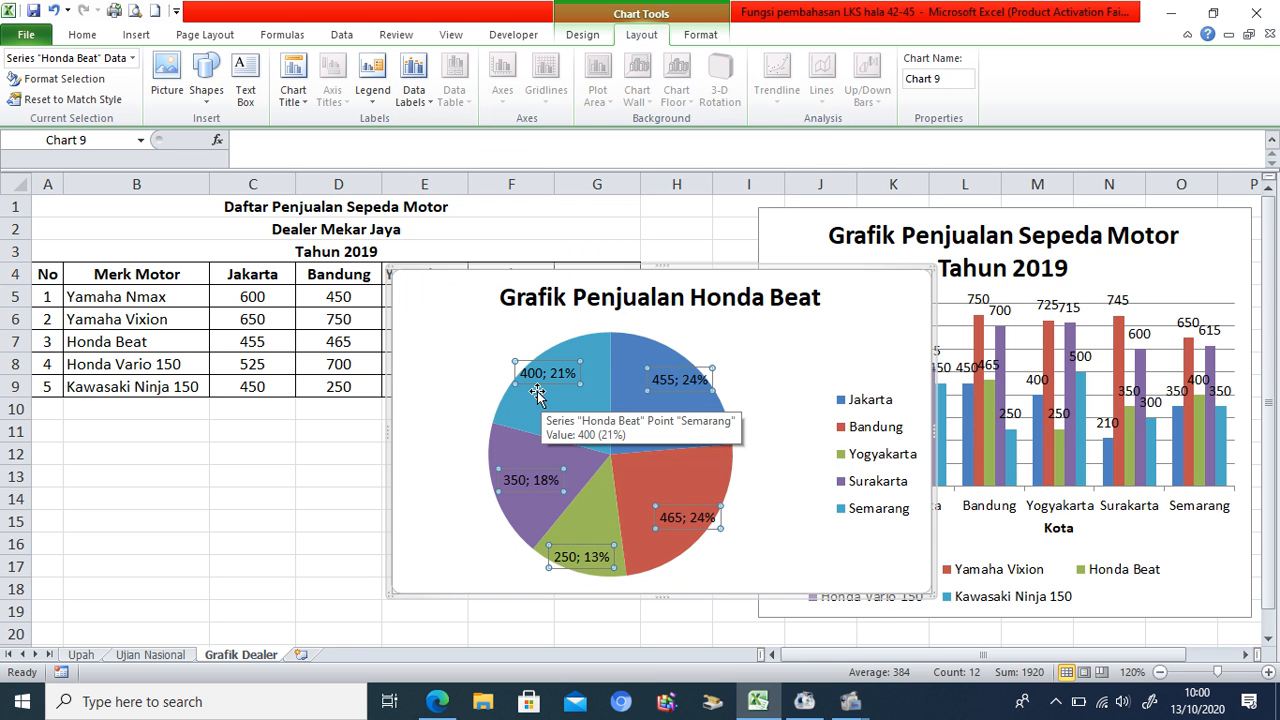
{"action": "mouse_move", "coordinate": [575, 424]}
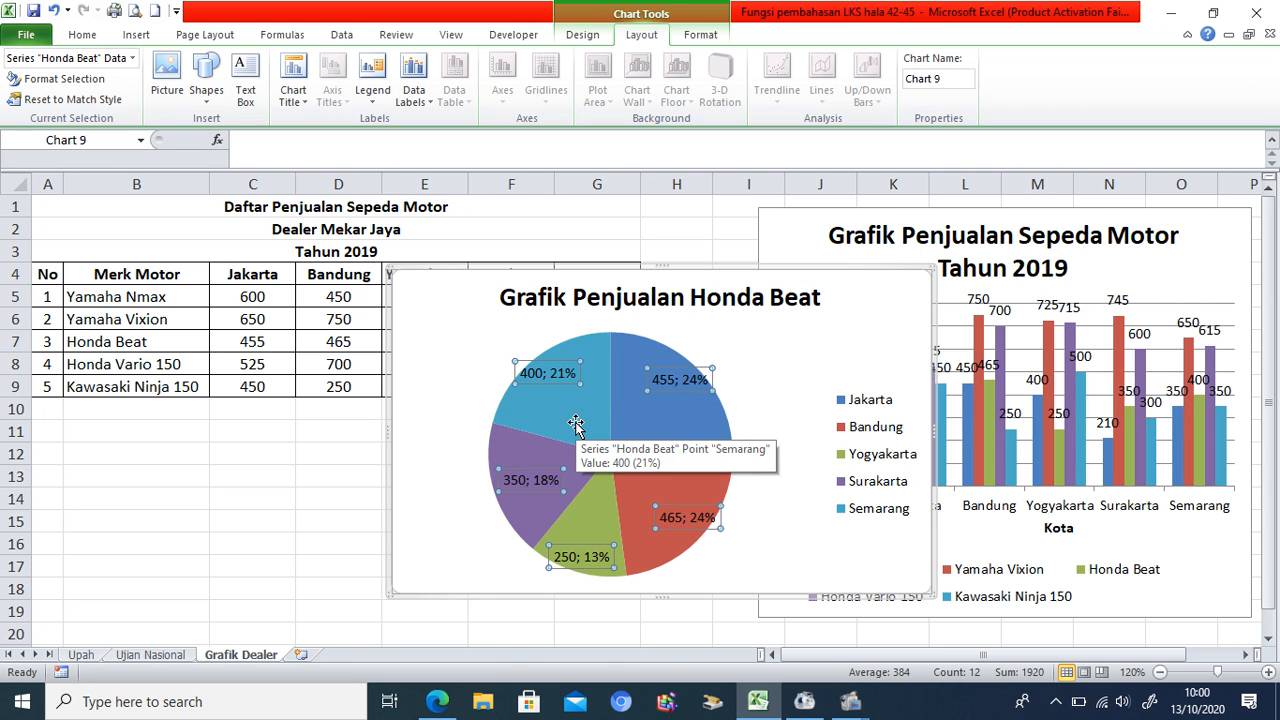
{"action": "left_click", "coordinate": [430, 104]}
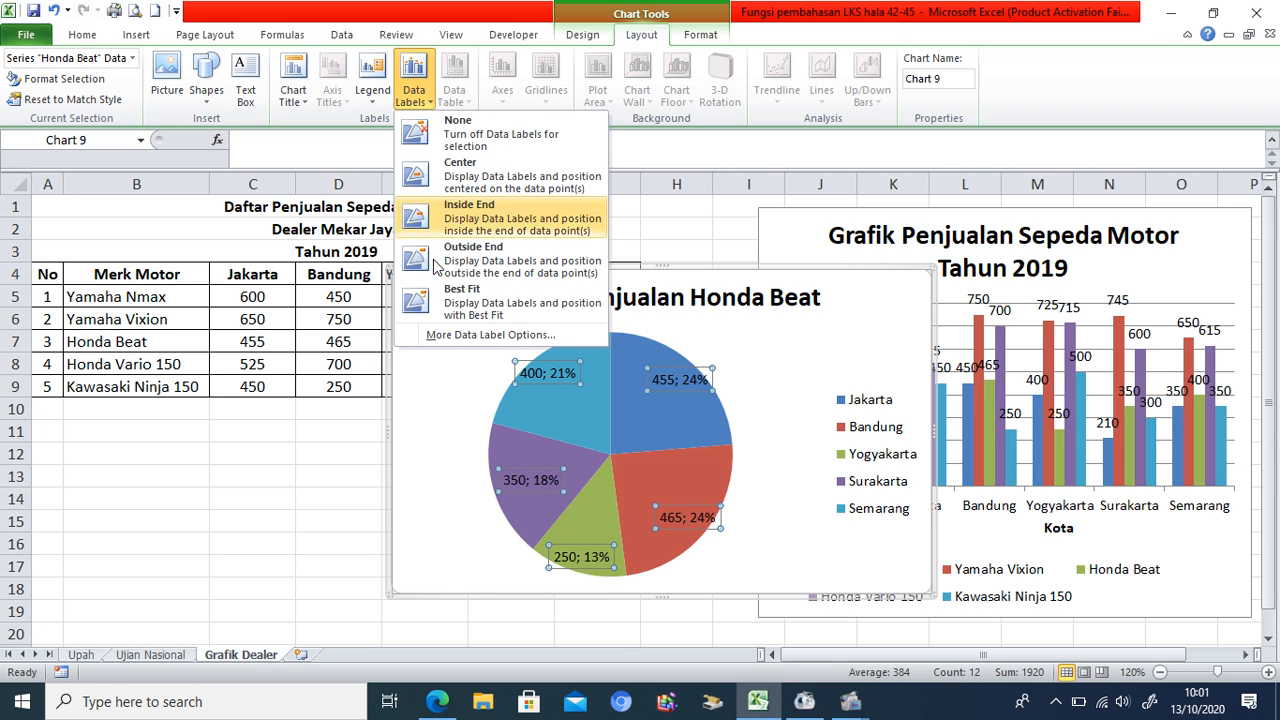
{"action": "left_click", "coordinate": [449, 338]}
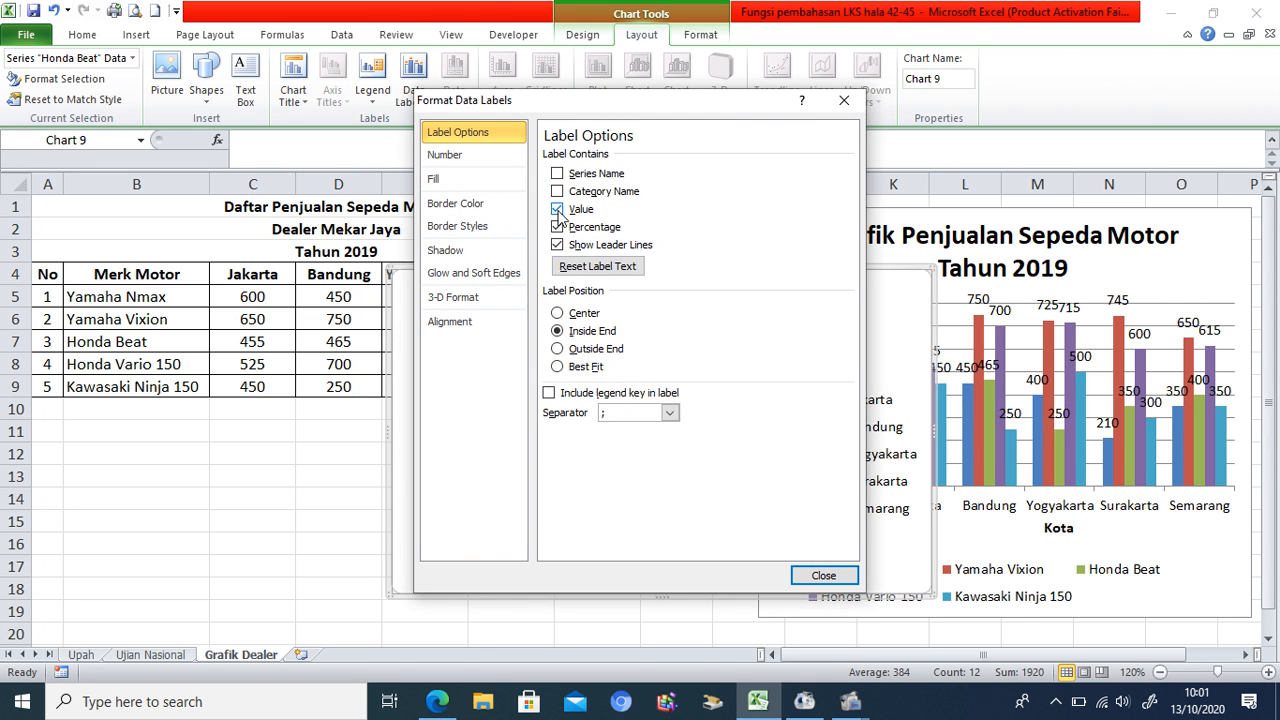
{"action": "left_click", "coordinate": [557, 209]}
{"action": "left_click", "coordinate": [813, 581]}
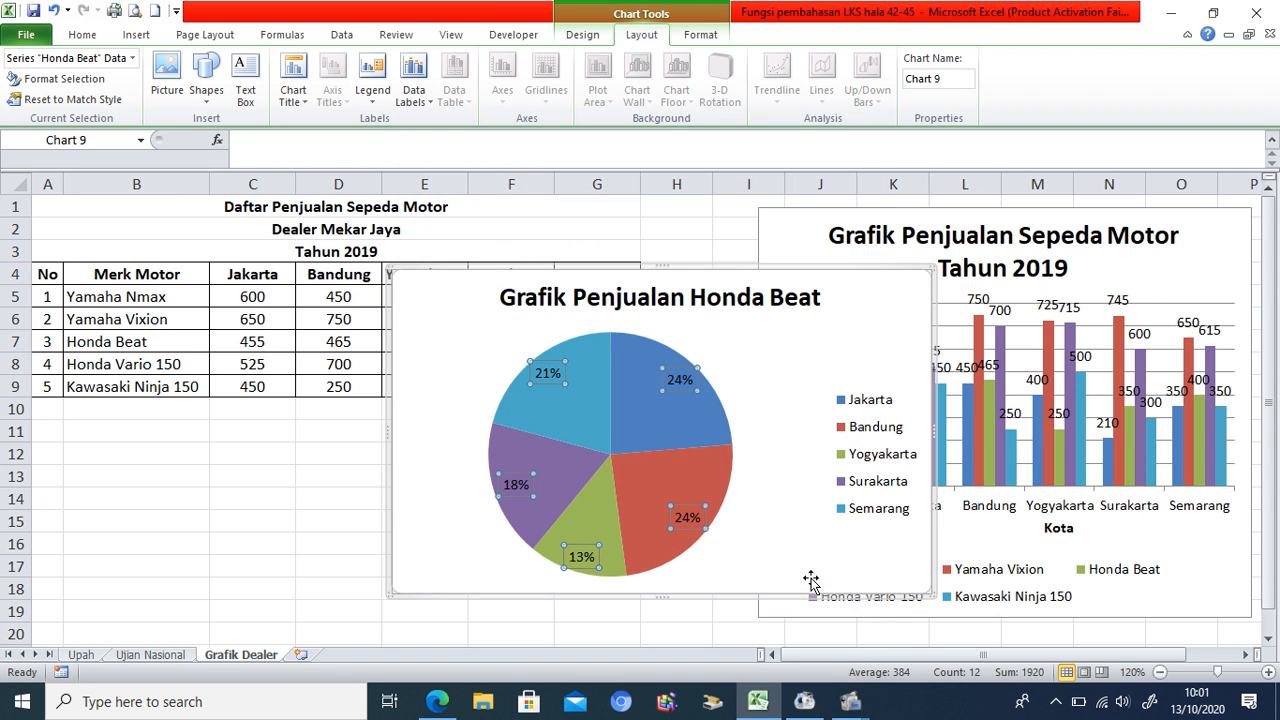
{"action": "left_click", "coordinate": [782, 481]}
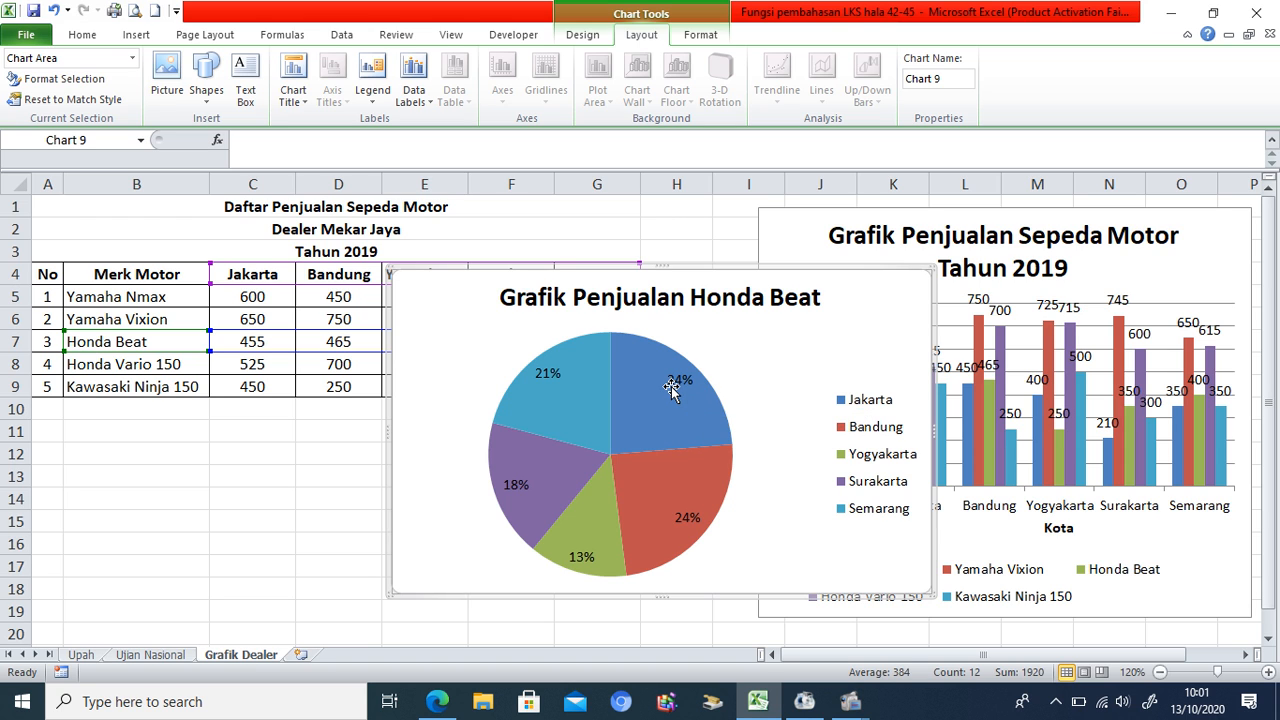
Try to move the Honda Beat pie chart away from the sales table, and delete the chart.
{"action": "mouse_move", "coordinate": [673, 501]}
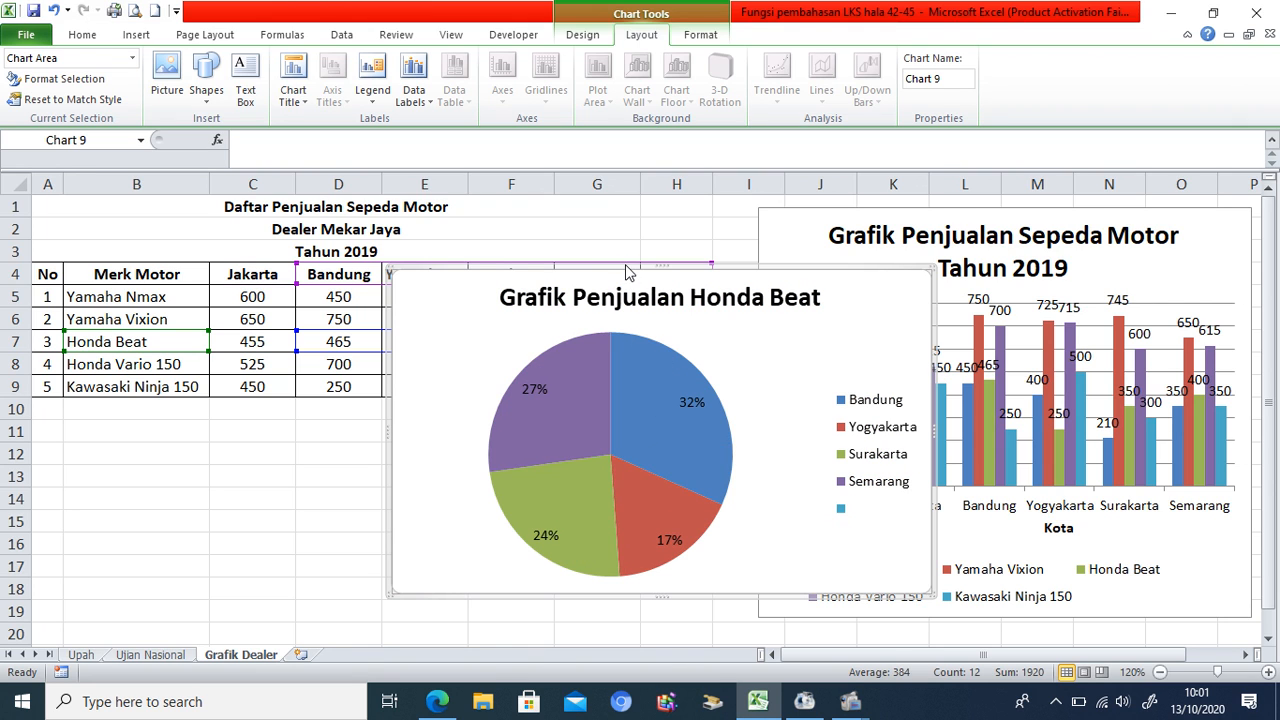
{"action": "left_click_drag", "start_coordinate": [636, 266], "coordinate": [764, 273]}
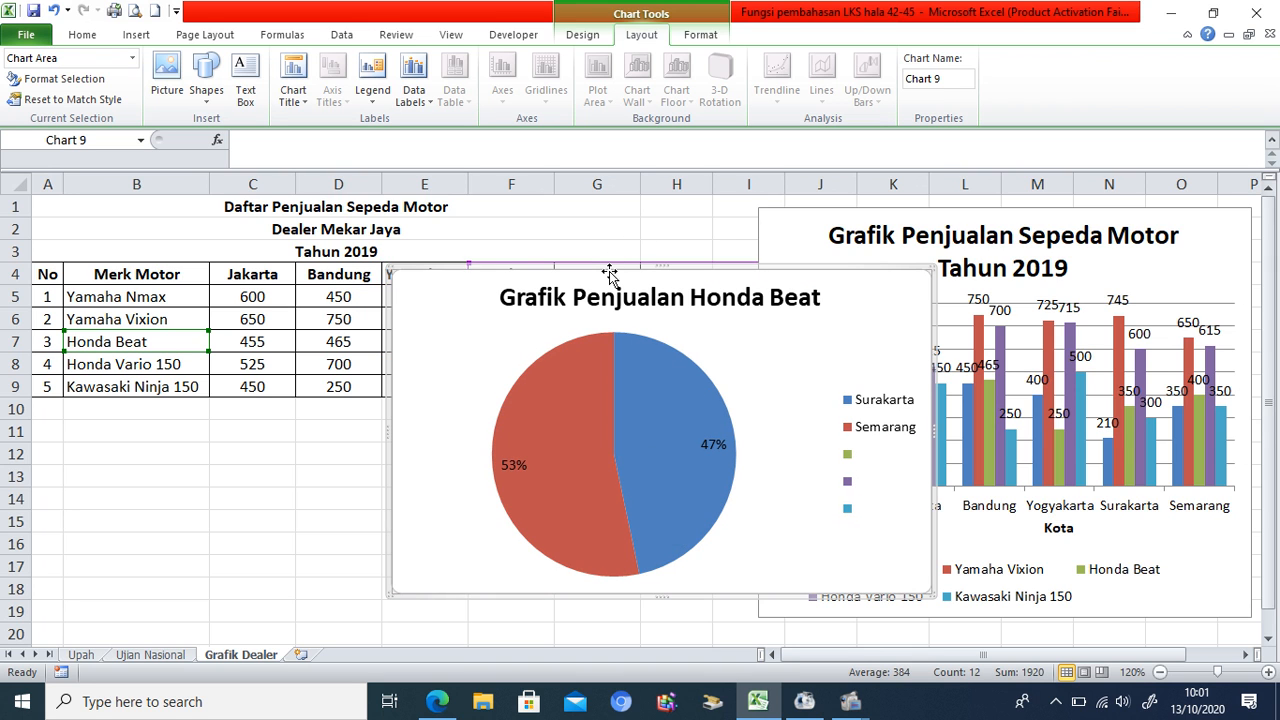
{"action": "key", "text": "Delete"}
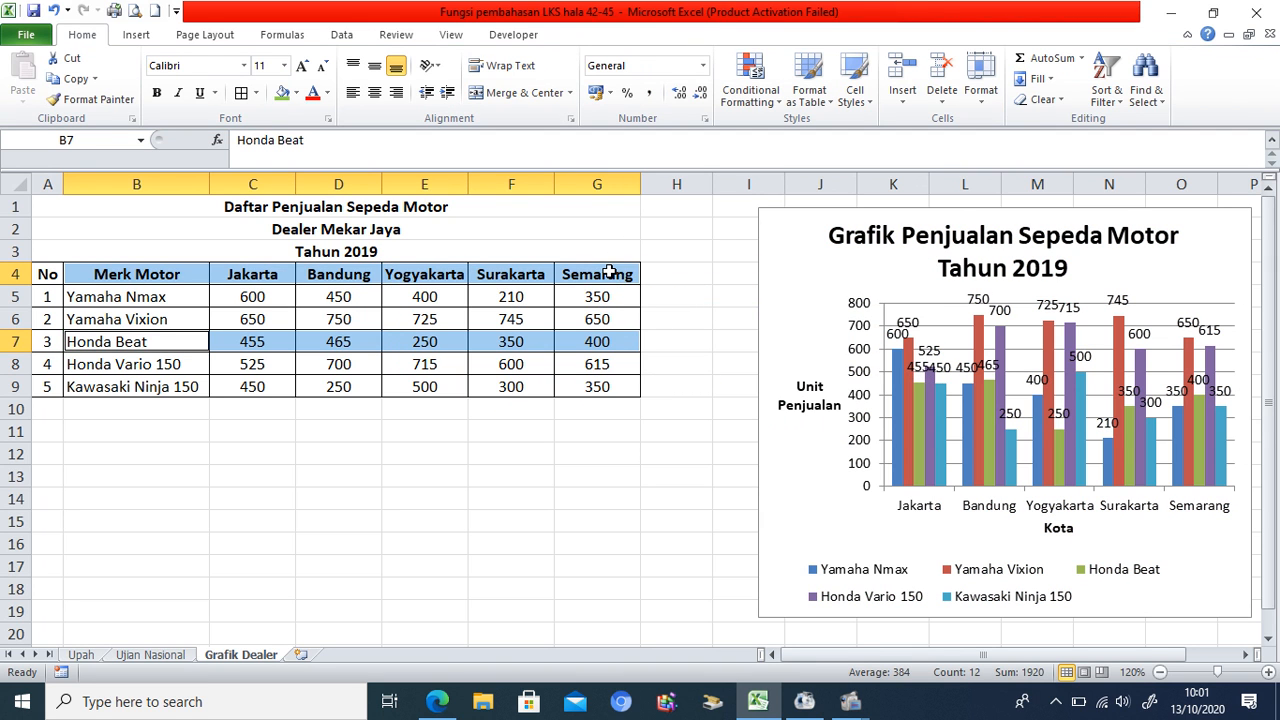
{"action": "left_click", "coordinate": [278, 454]}
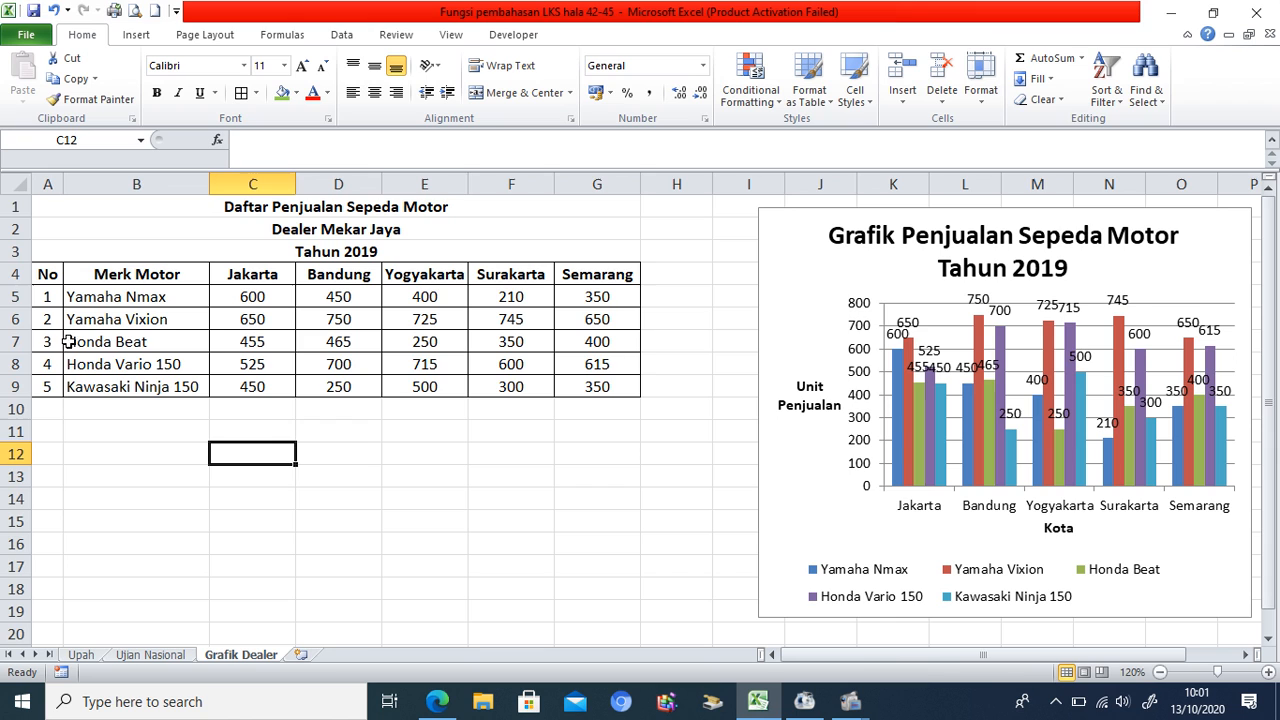
{"action": "left_click_drag", "start_coordinate": [52, 341], "coordinate": [608, 341]}
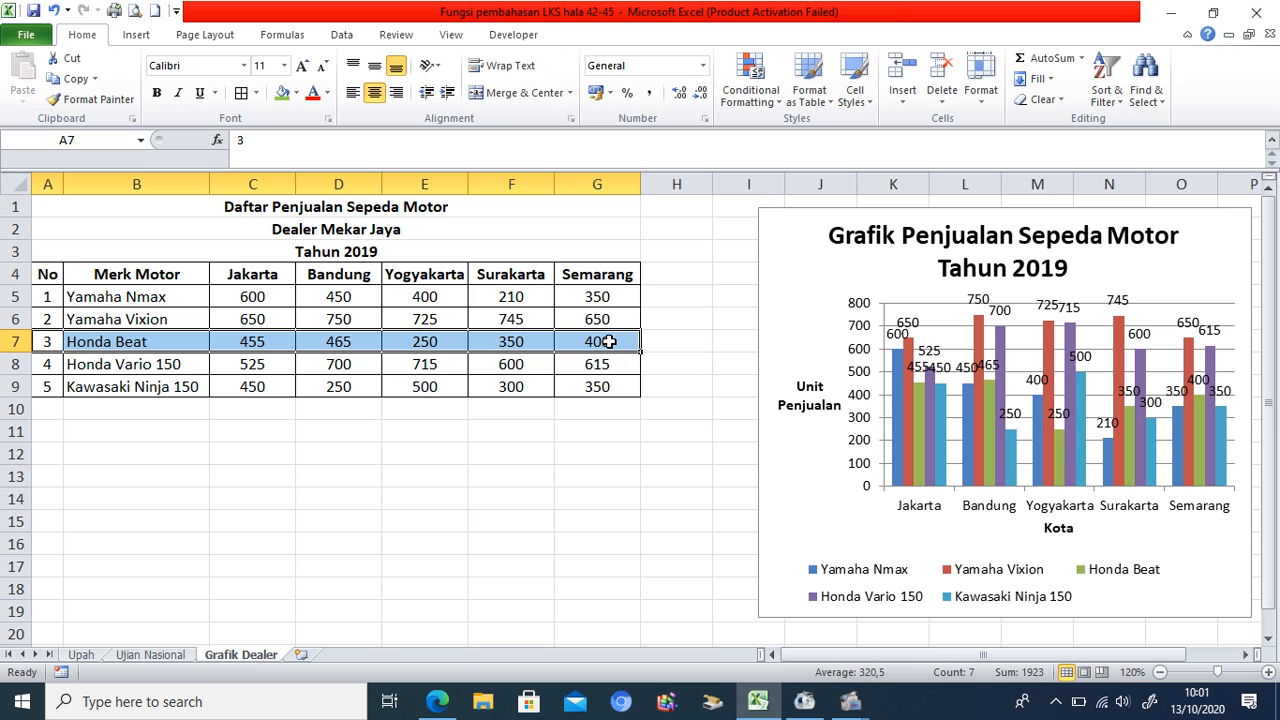
{"action": "left_click", "coordinate": [276, 459]}
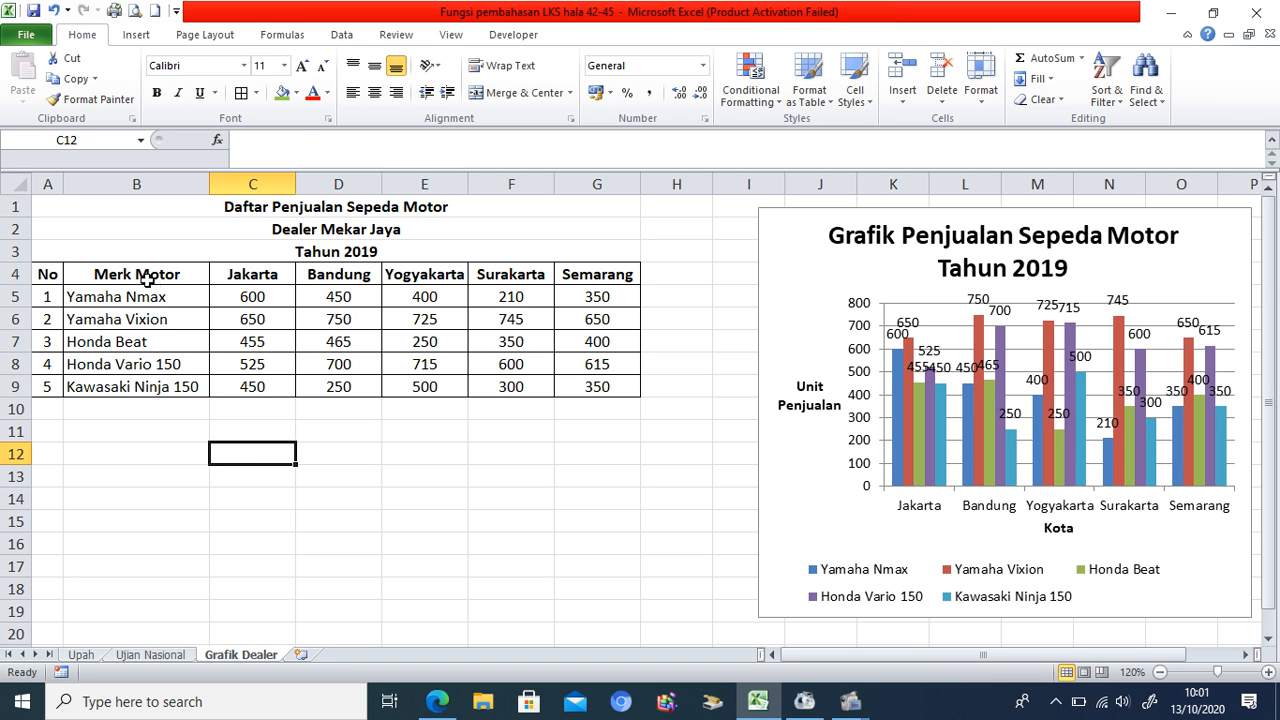
Try a basic 2-D pie chart made from the Merk Motor and Jakarta columns (B4:C9), and delete that chart.
{"action": "left_click_drag", "start_coordinate": [140, 277], "coordinate": [246, 287]}
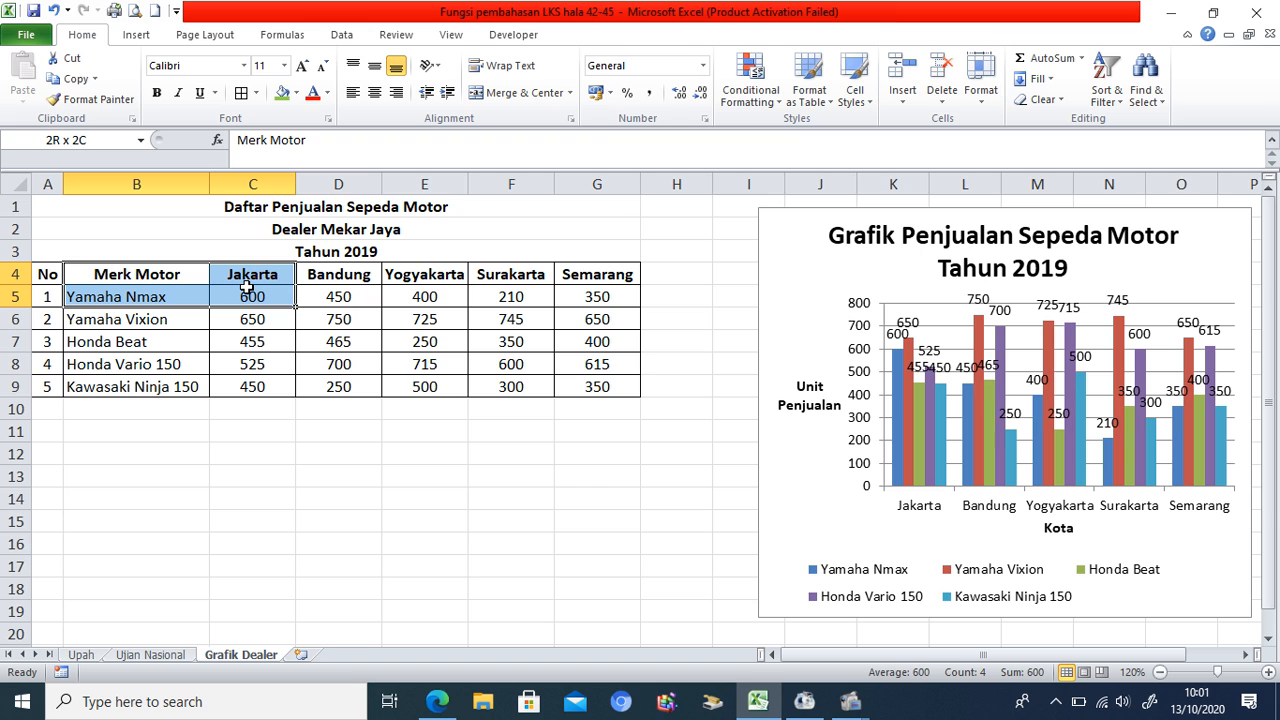
{"action": "left_click", "coordinate": [146, 274]}
{"action": "left_click_drag", "start_coordinate": [146, 274], "coordinate": [246, 381]}
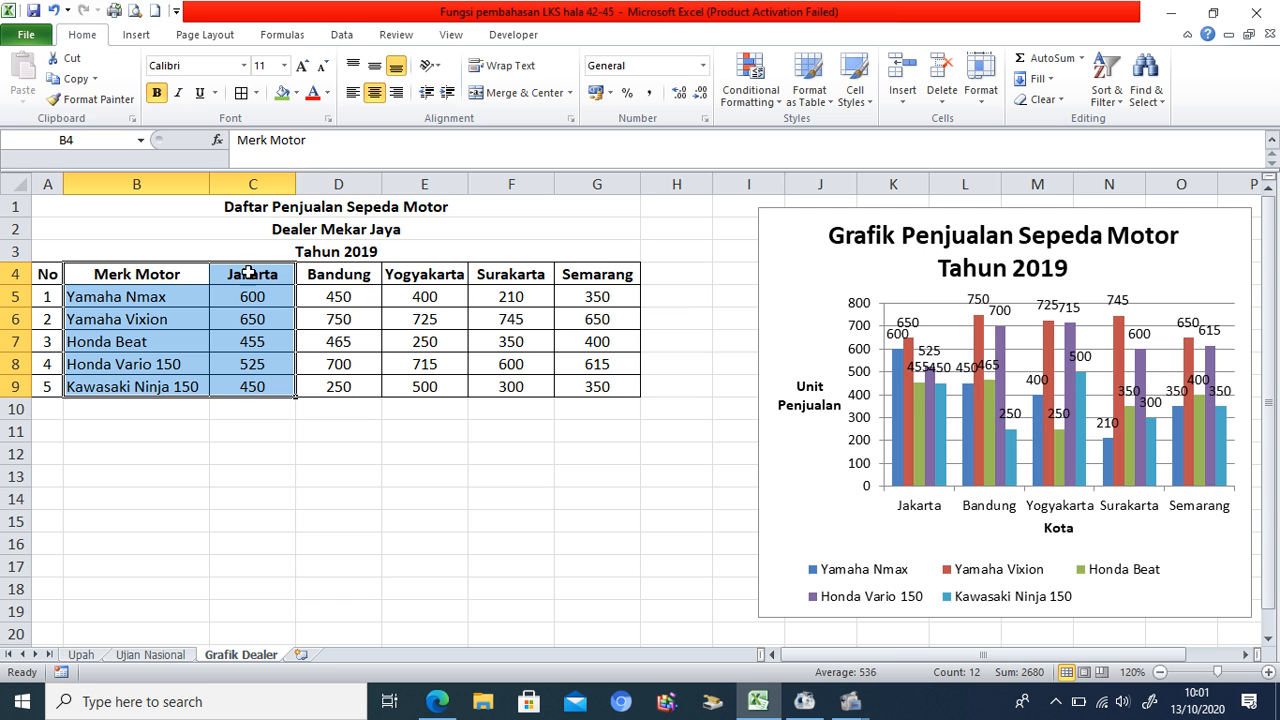
{"action": "left_click", "coordinate": [133, 36]}
{"action": "left_click", "coordinate": [446, 98]}
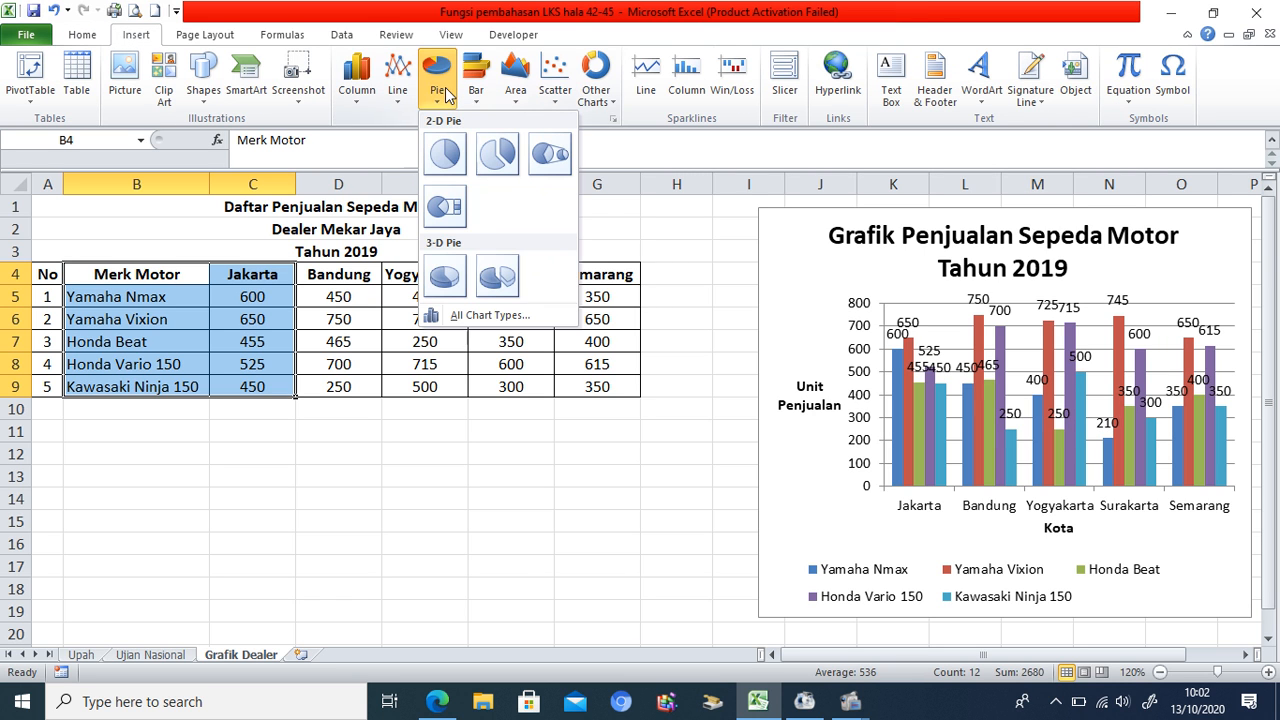
{"action": "left_click", "coordinate": [445, 153]}
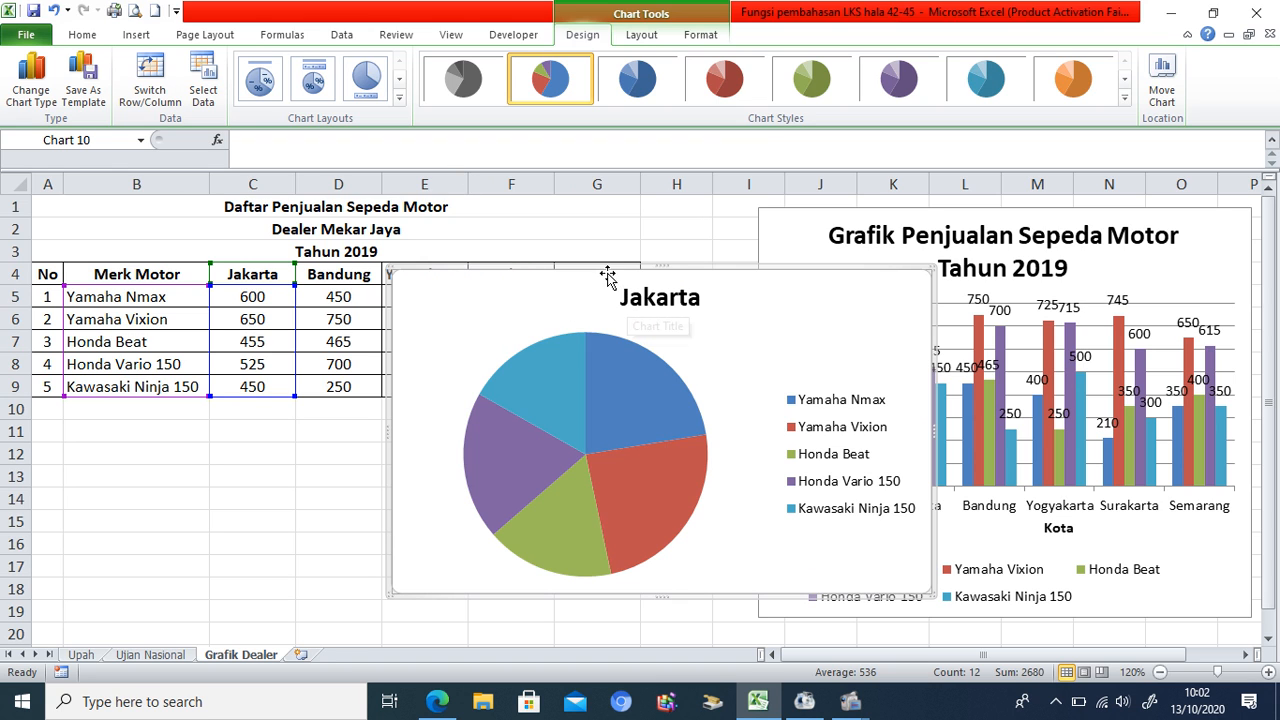
{"action": "key", "text": "Delete"}
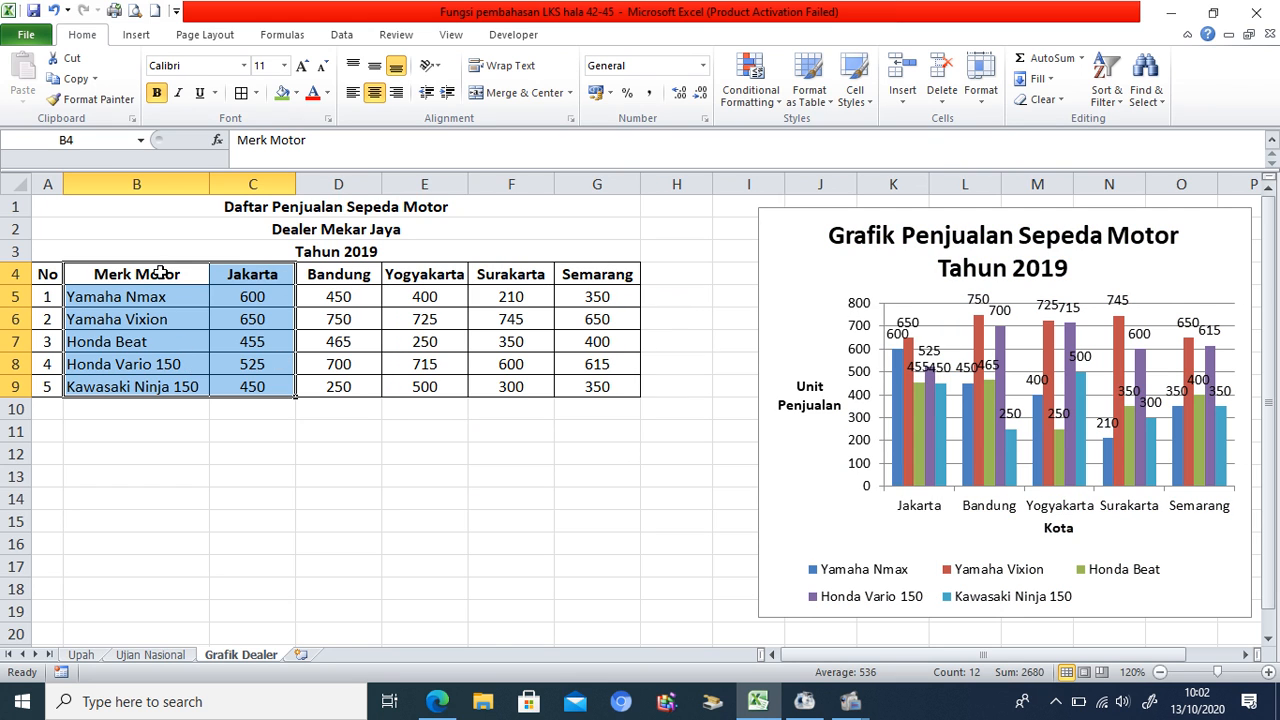
Insert an exploded 2-D pie chart from the Merk Motor column (B4:B9) and the Semarang column (G4:G9).
{"action": "left_click_drag", "start_coordinate": [158, 274], "coordinate": [157, 389]}
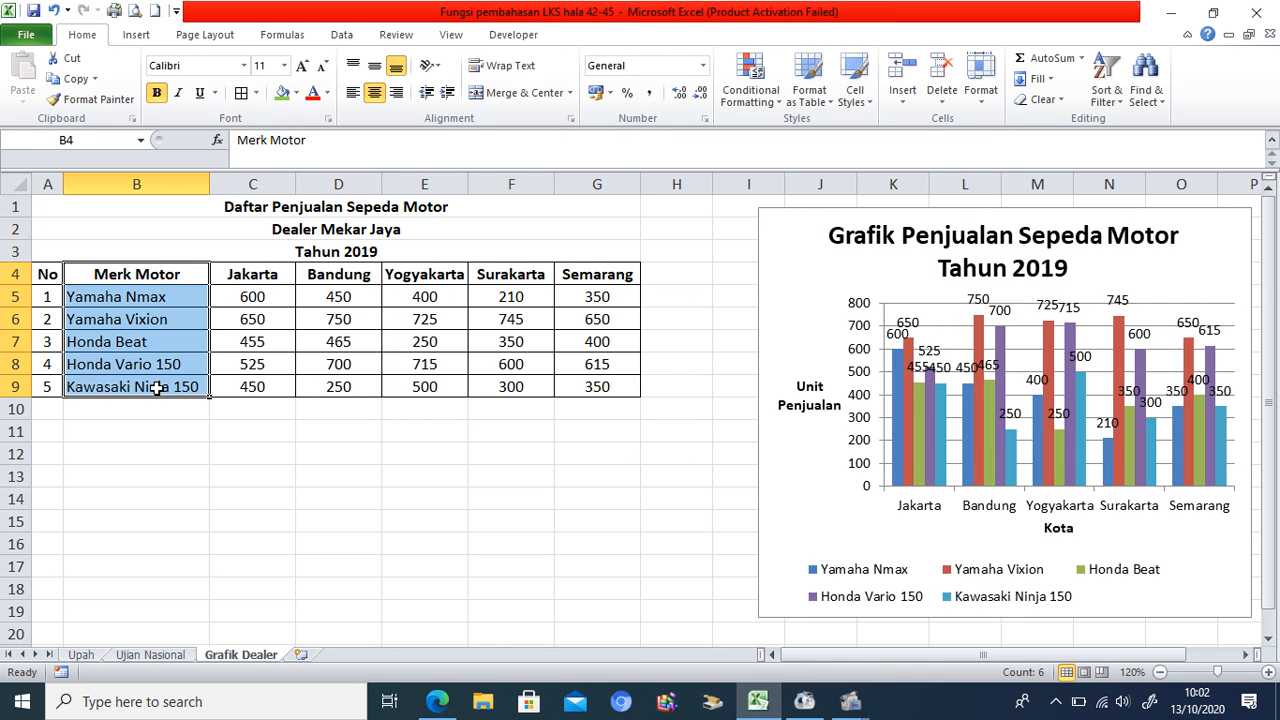
{"action": "left_click", "coordinate": [157, 477]}
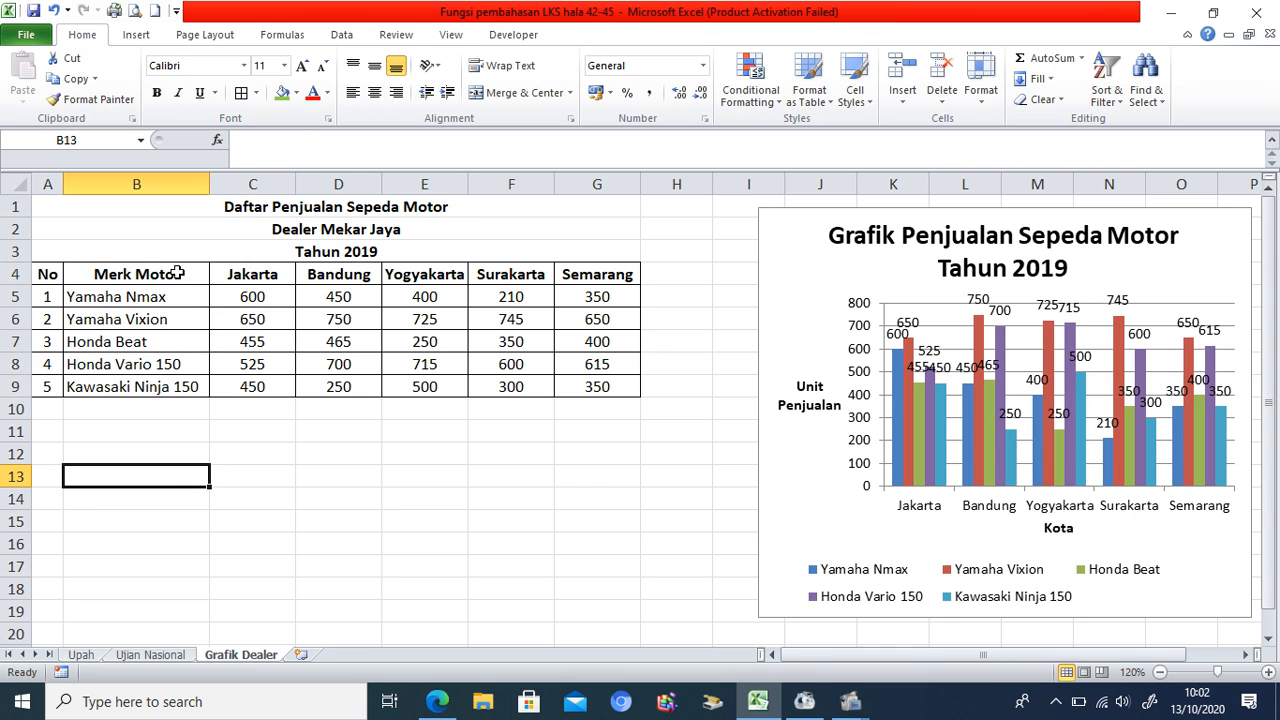
{"action": "left_click_drag", "start_coordinate": [176, 273], "coordinate": [173, 379]}
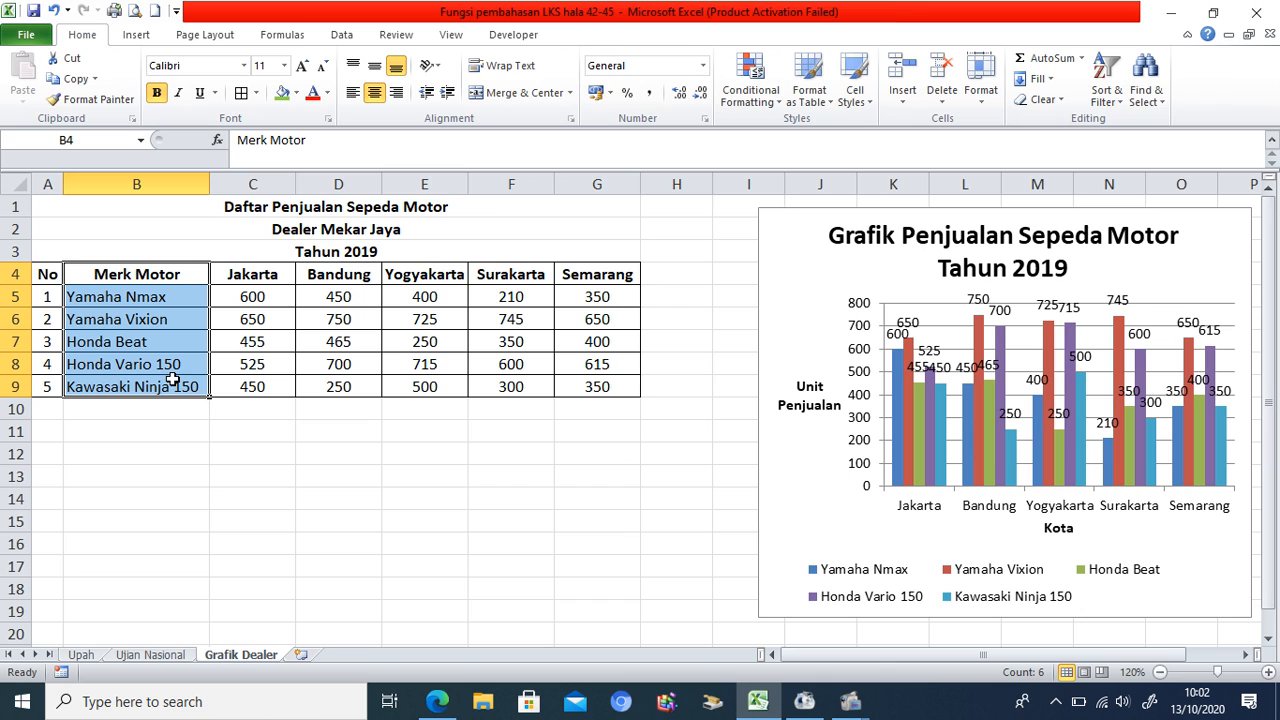
{"action": "left_click", "coordinate": [611, 273], "text": "ctrl"}
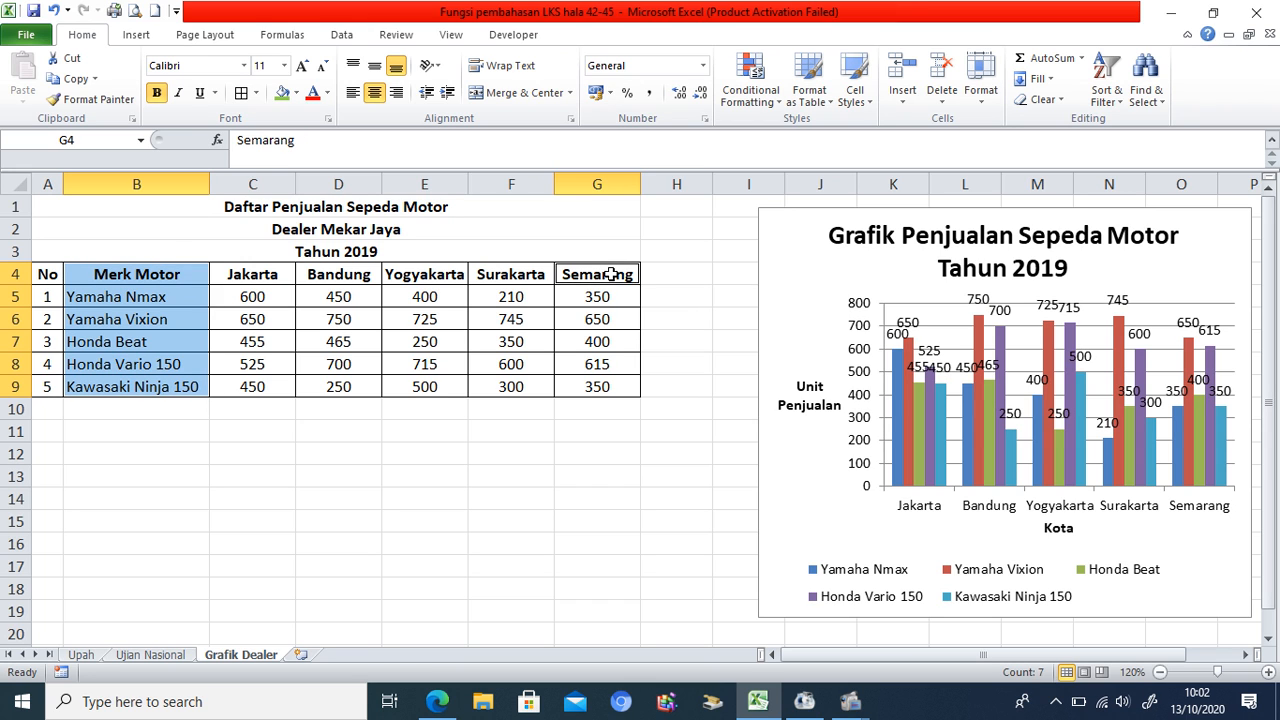
{"action": "left_click_drag", "start_coordinate": [611, 274], "coordinate": [609, 389]}
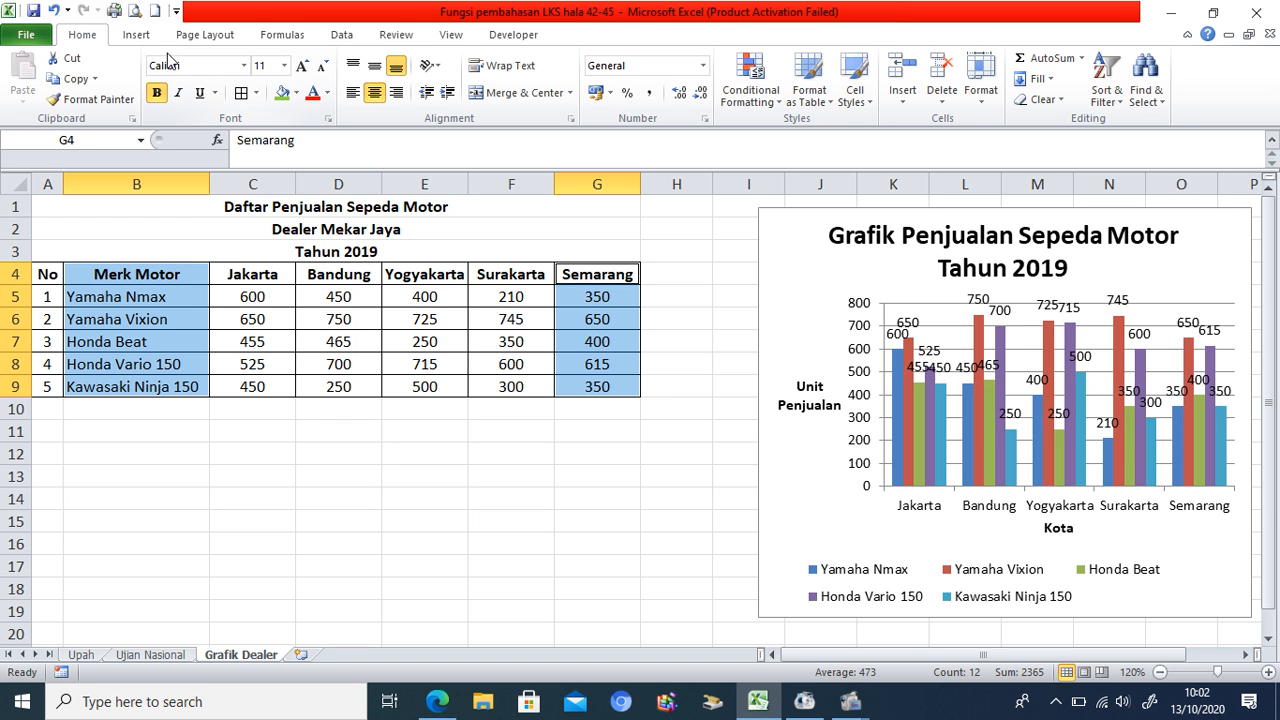
{"action": "left_click", "coordinate": [139, 36]}
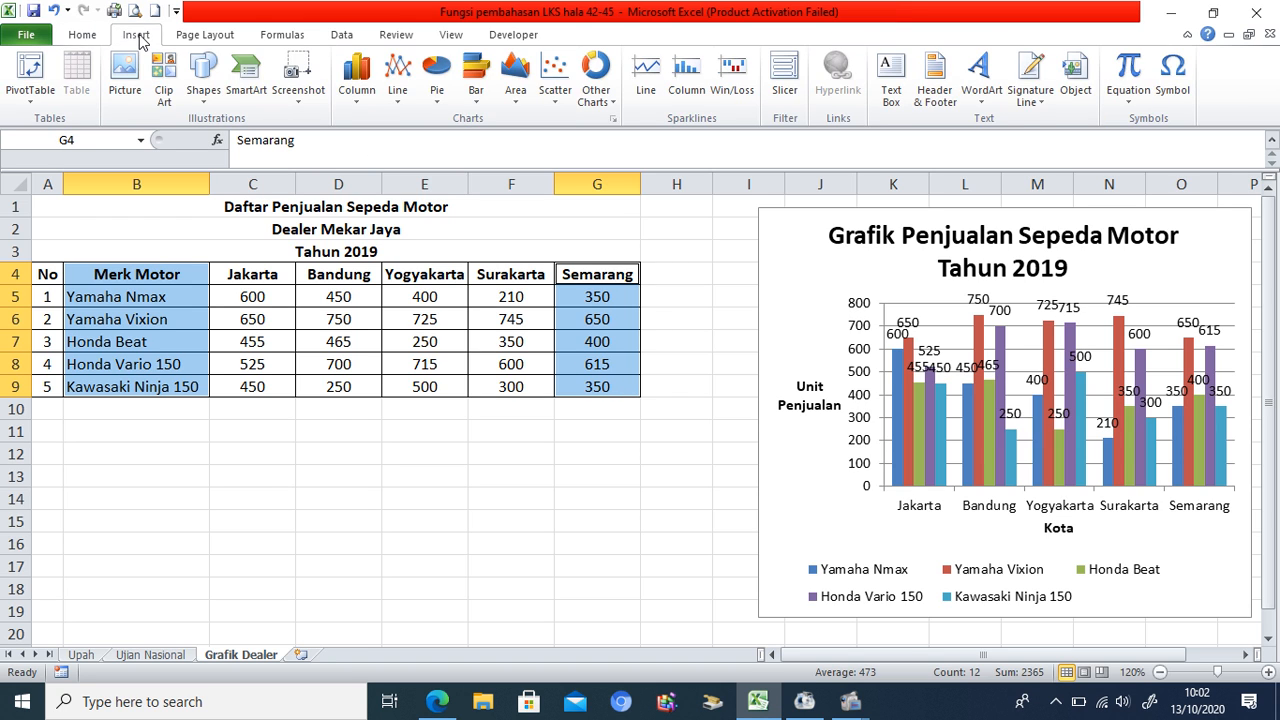
{"action": "left_click", "coordinate": [440, 105]}
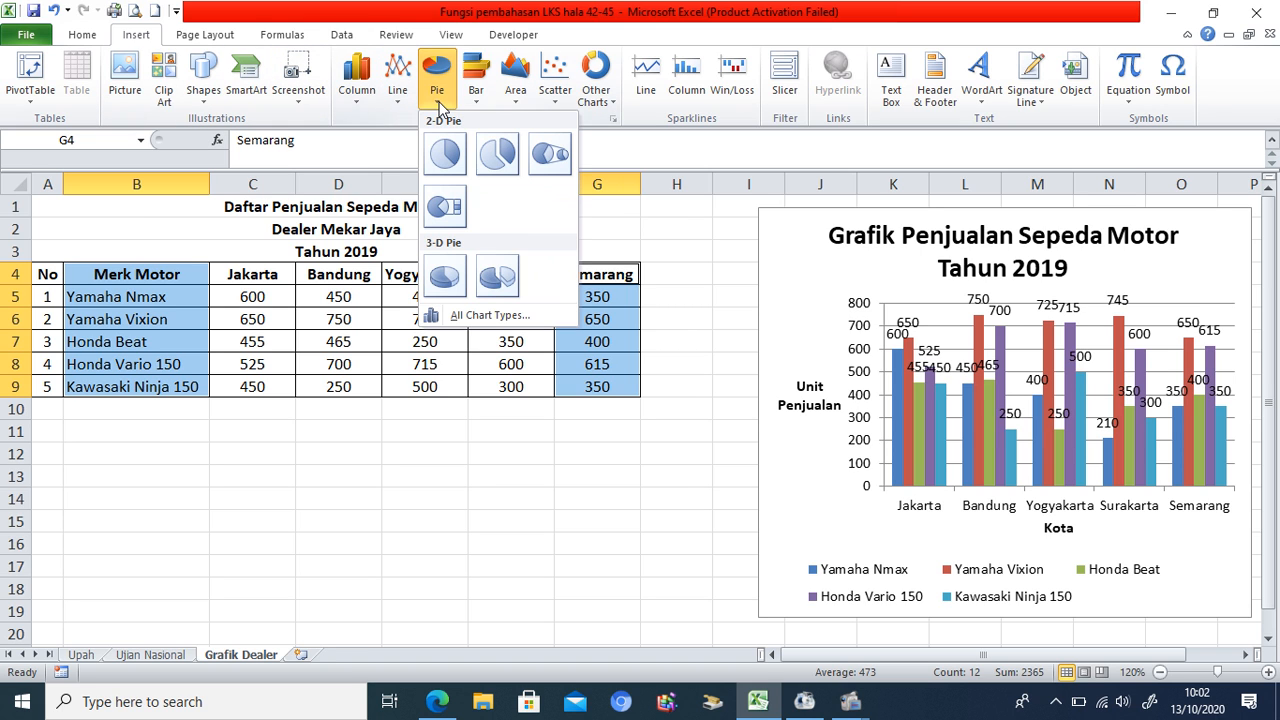
{"action": "left_click", "coordinate": [501, 165]}
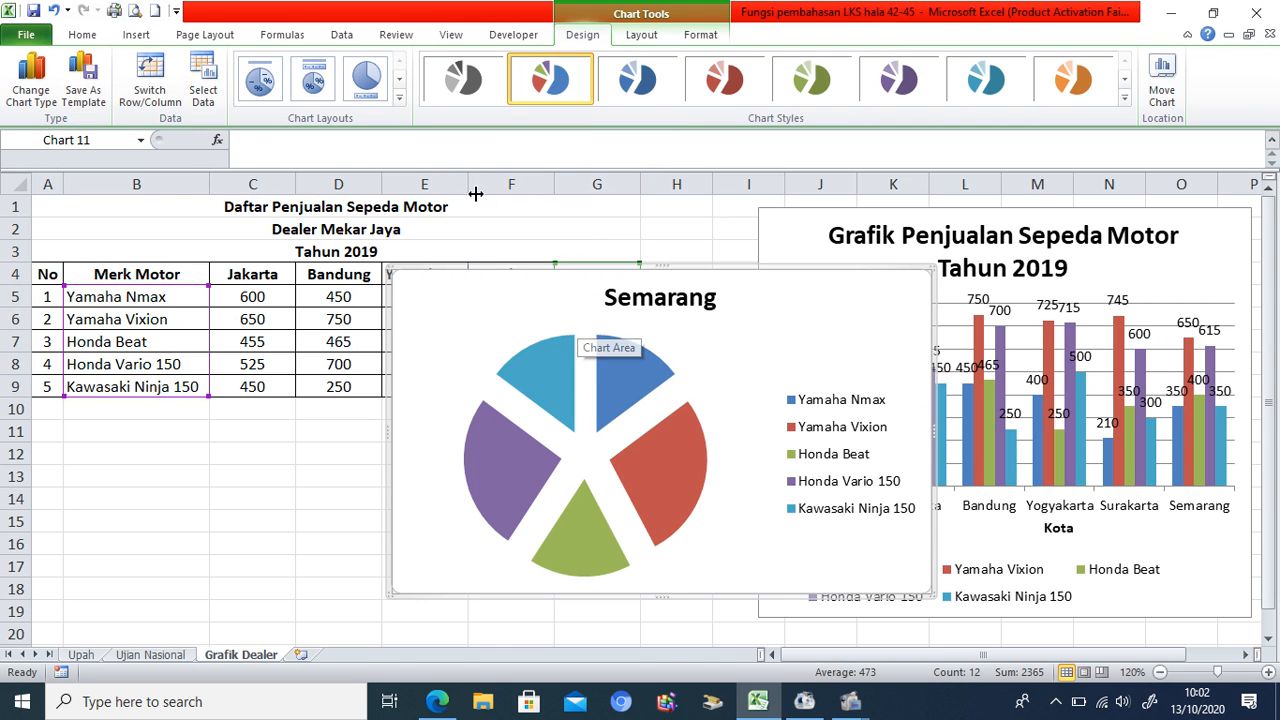
Place the pie chart's title above the chart and change its text to "Grafik Penjualan Cabang Semarang".
{"action": "left_click", "coordinate": [625, 38]}
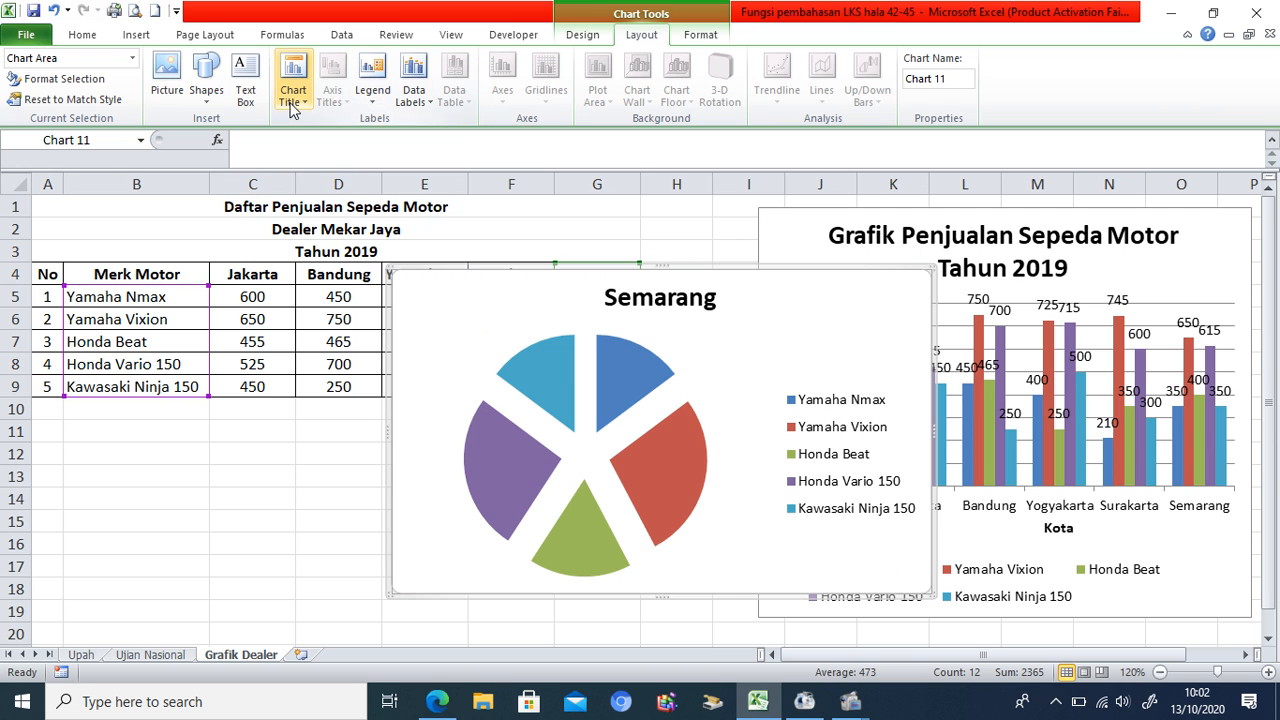
{"action": "left_click", "coordinate": [293, 104]}
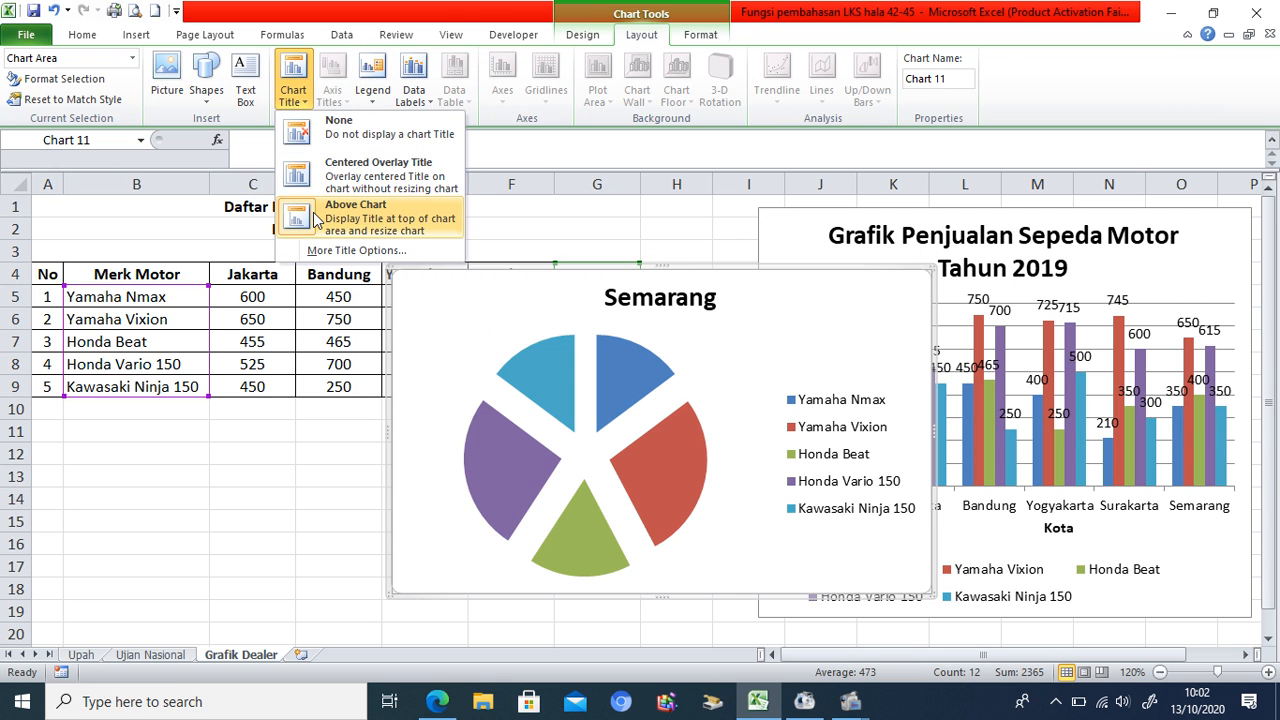
{"action": "left_click", "coordinate": [381, 225]}
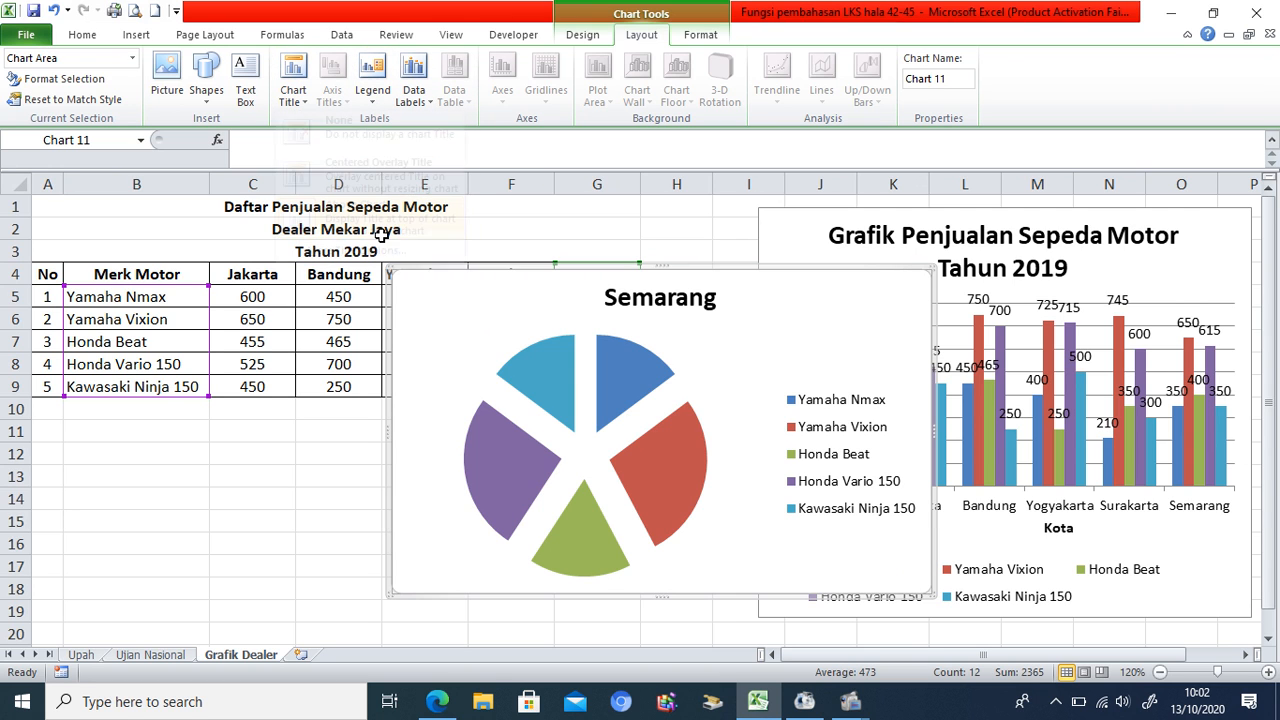
{"action": "left_click", "coordinate": [609, 300]}
{"action": "left_click_drag", "start_coordinate": [609, 300], "coordinate": [717, 301]}
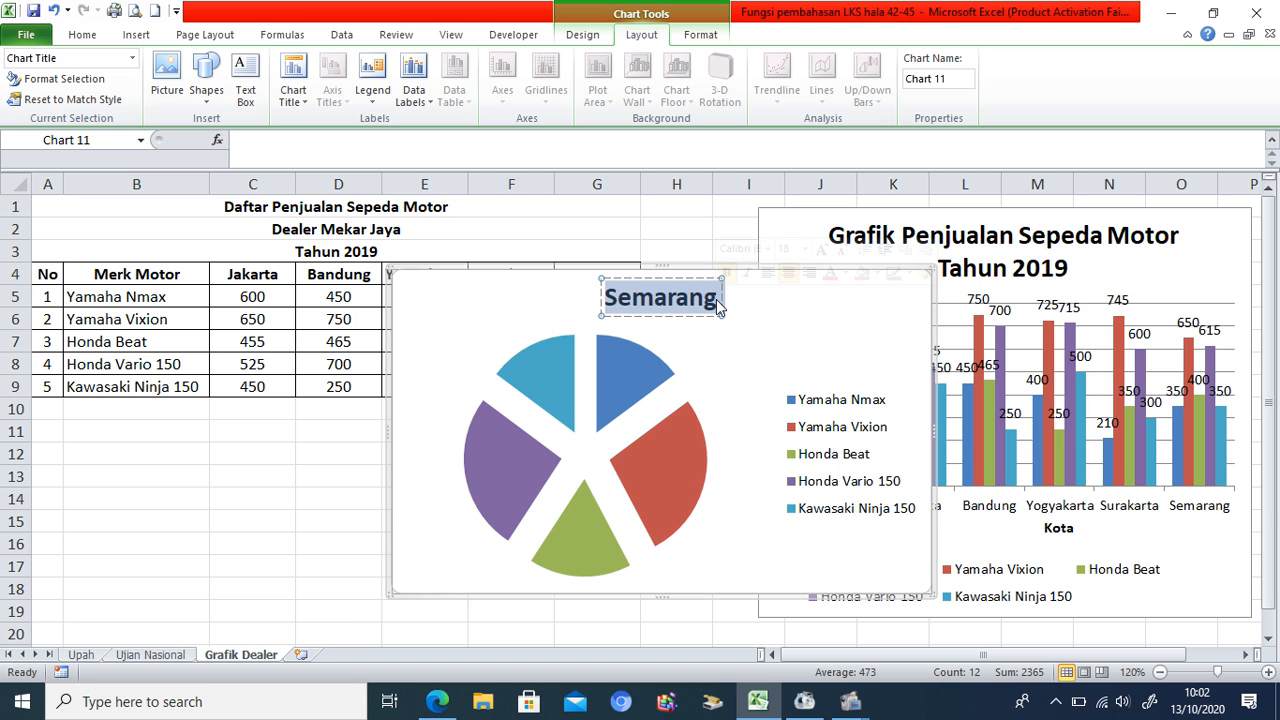
{"action": "type", "text": "Grafik "}
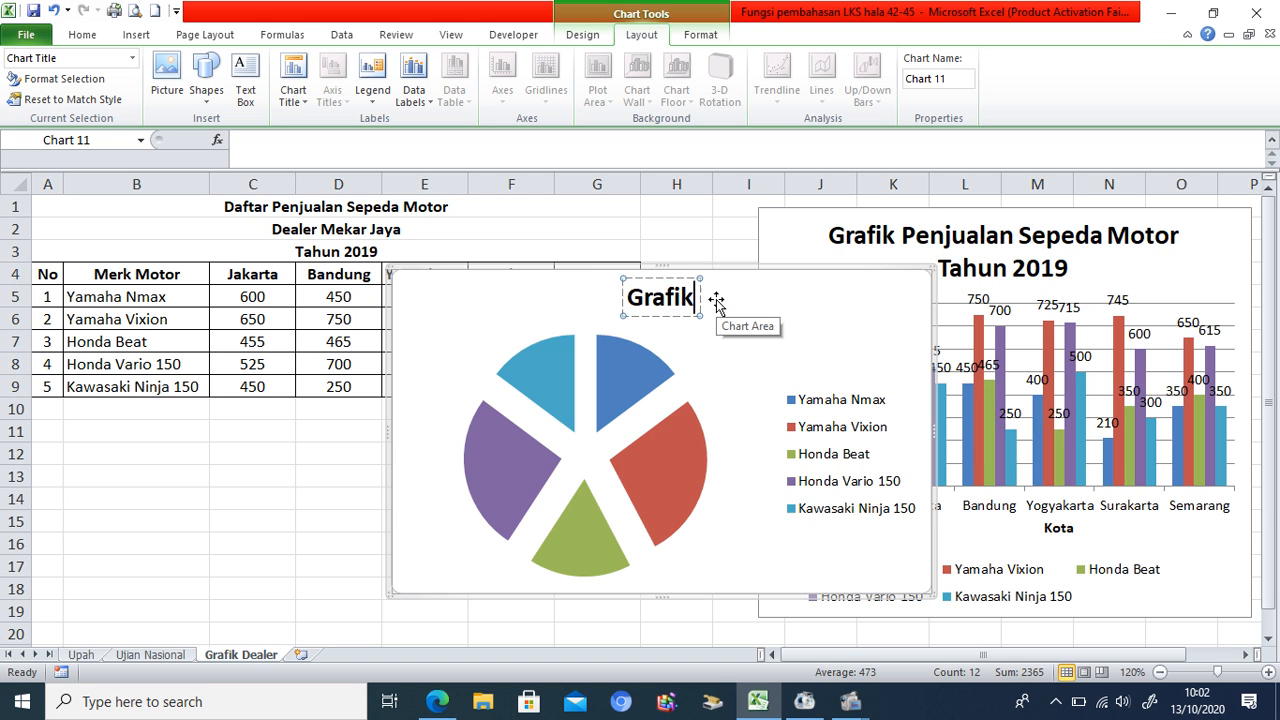
{"action": "type", "text": "Penjualan"}
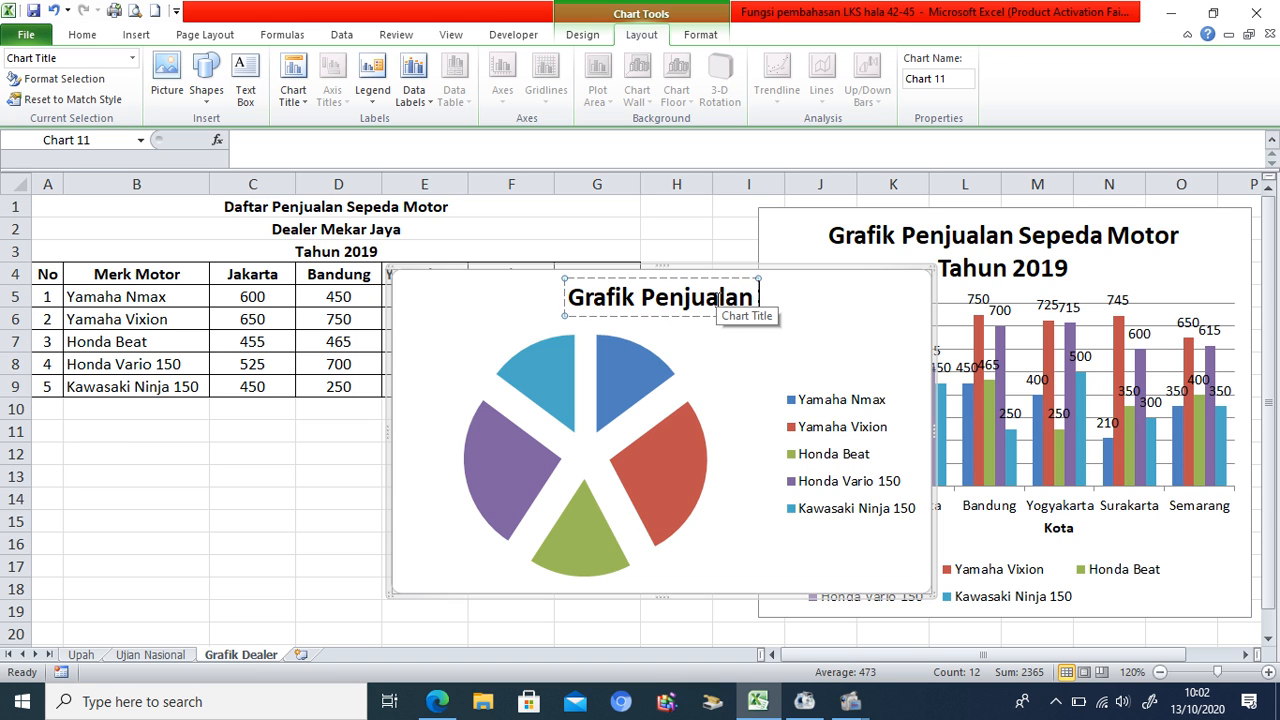
{"action": "type", "text": " C"}
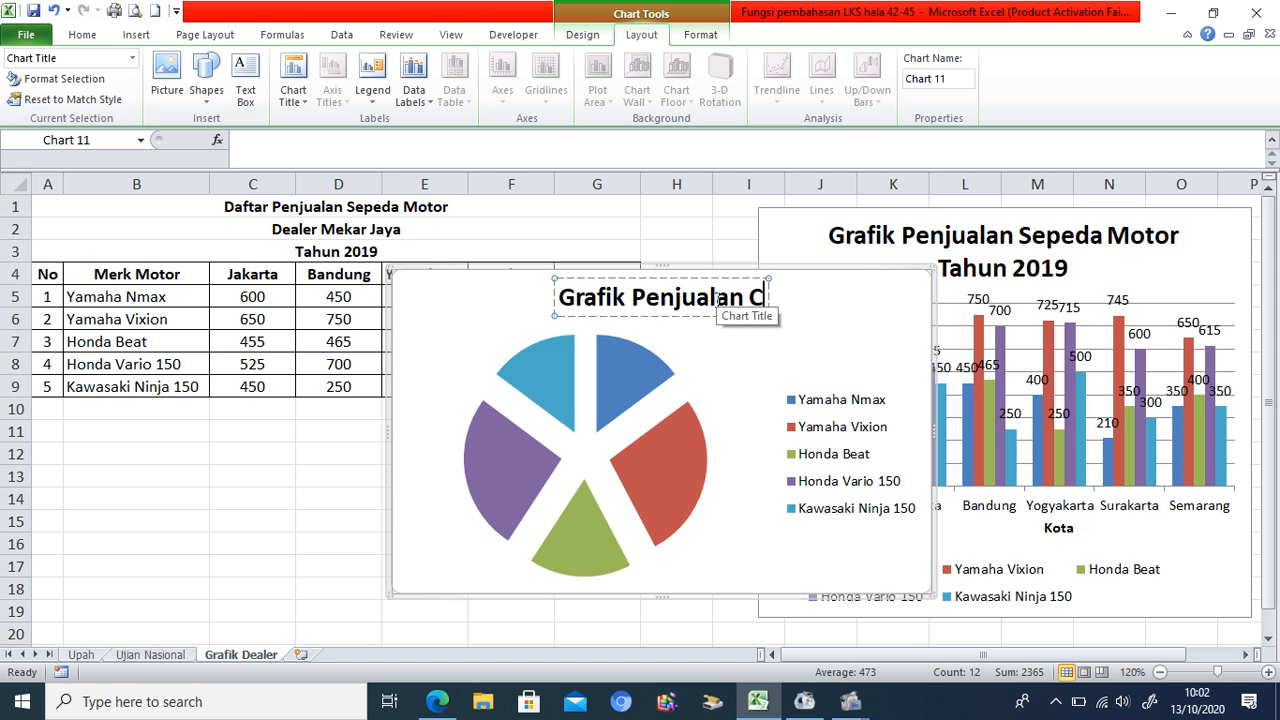
{"action": "type", "text": "abang S"}
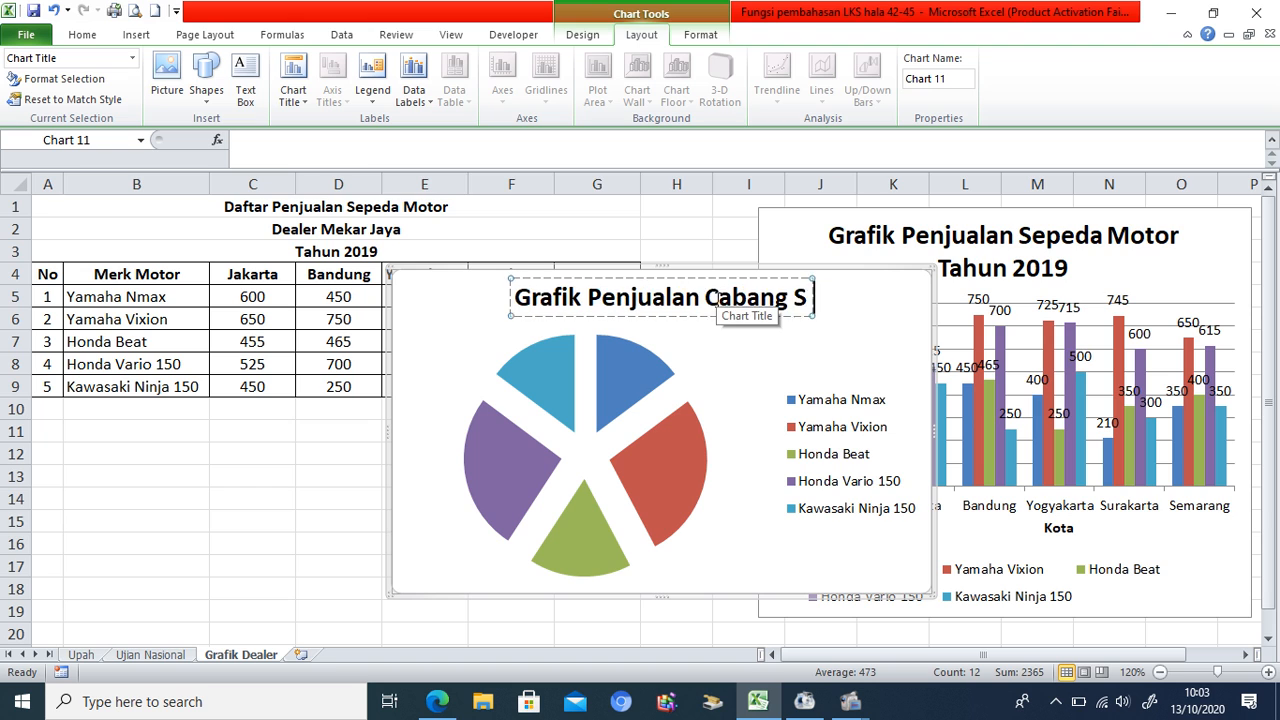
{"action": "type", "text": "emarang"}
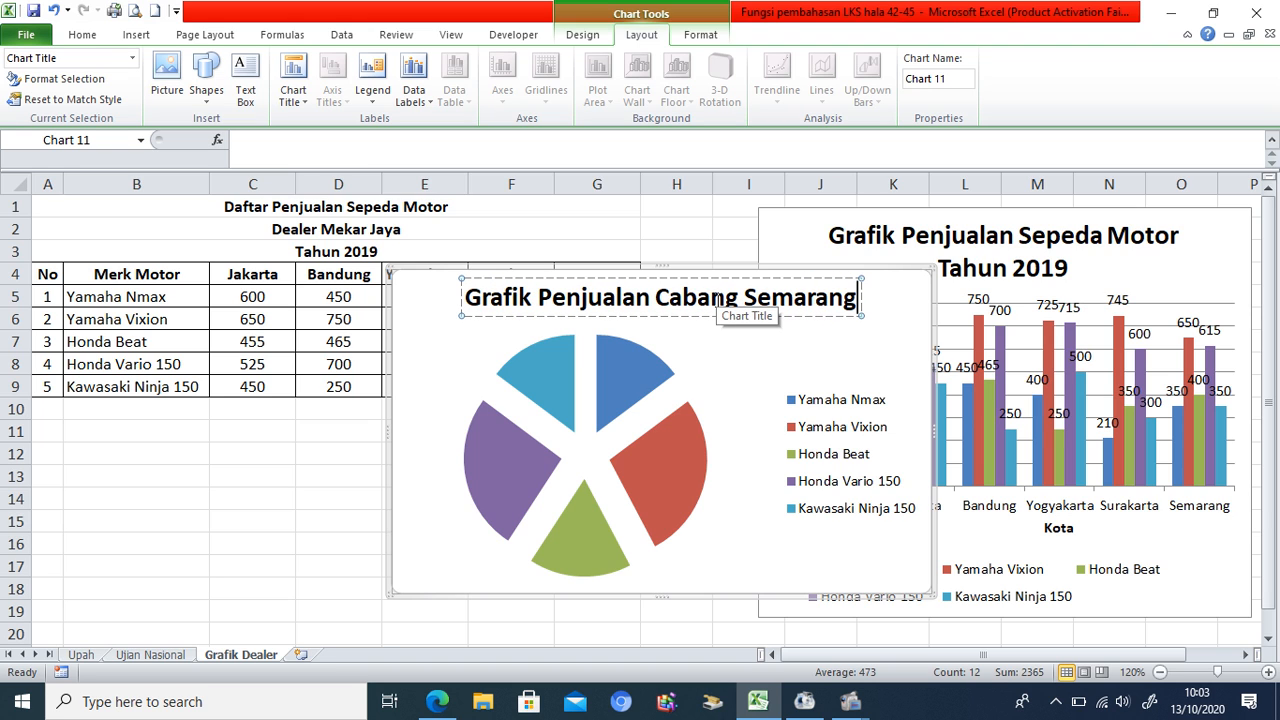
{"action": "left_click", "coordinate": [710, 388]}
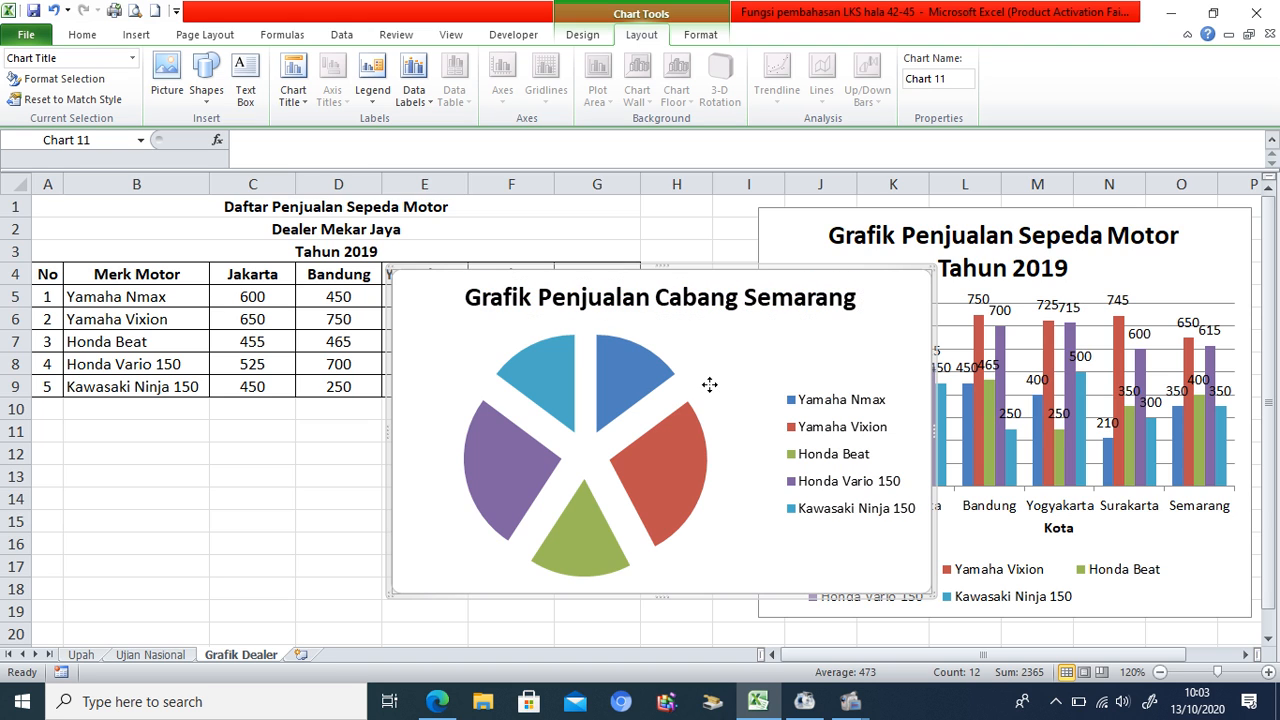
Add Best Fit data labels containing the value with leader lines to the Semarang pie slices.
{"action": "left_click", "coordinate": [616, 381]}
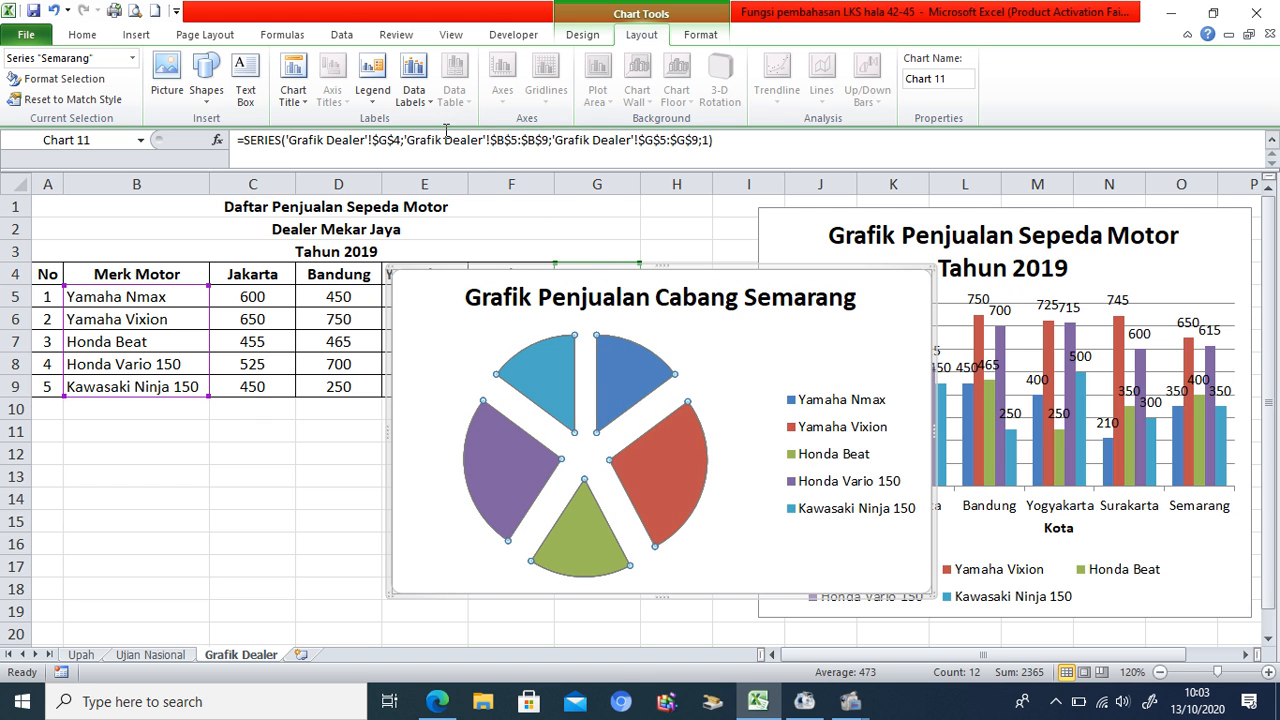
{"action": "left_click", "coordinate": [427, 106]}
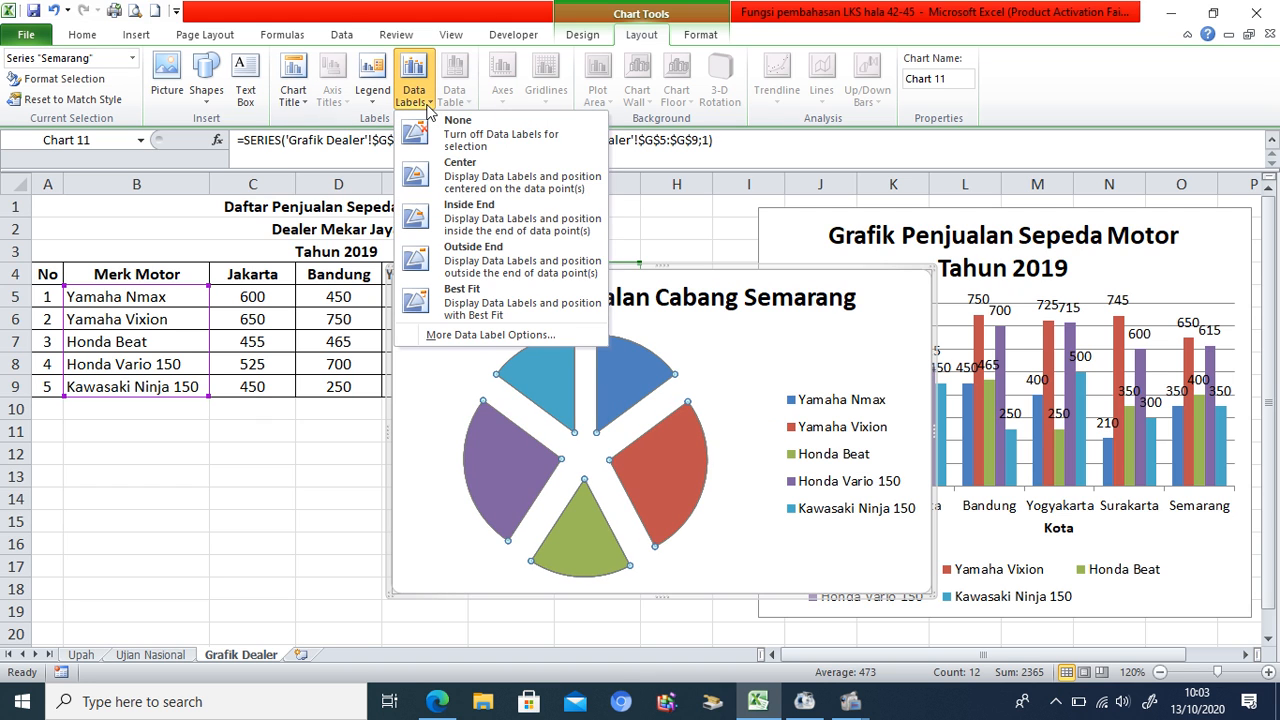
{"action": "left_click", "coordinate": [472, 335]}
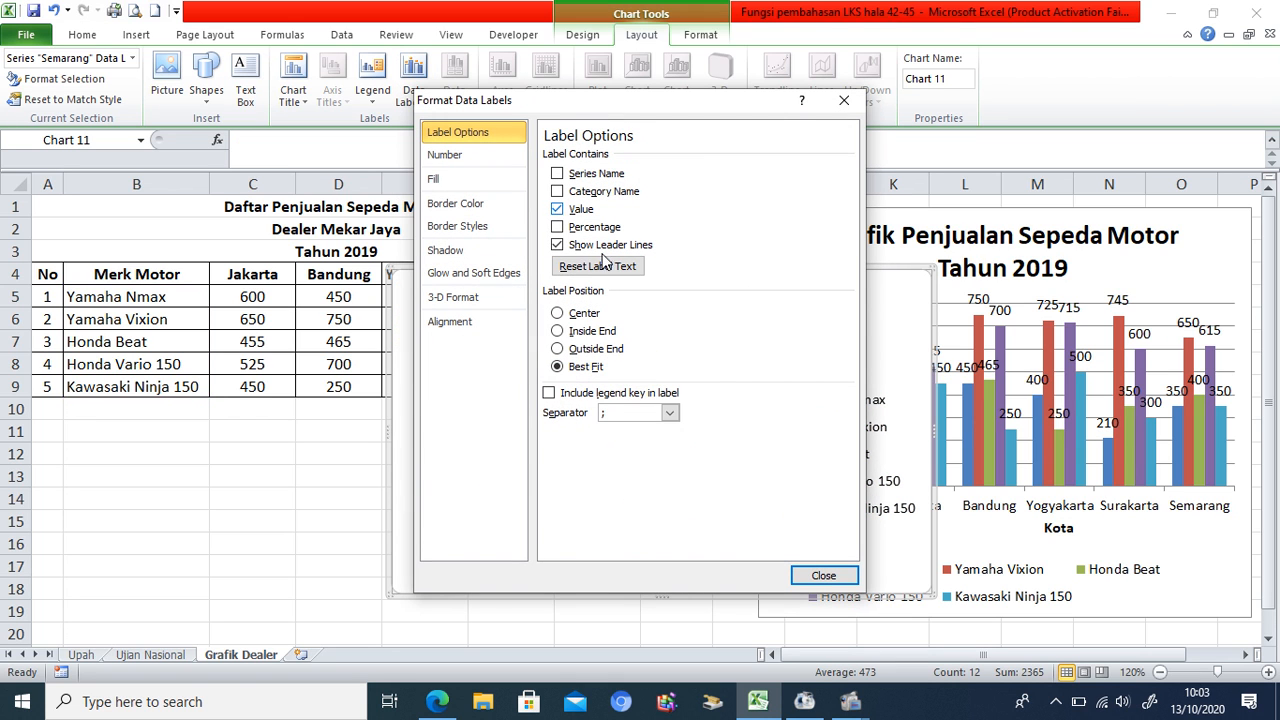
{"action": "left_click", "coordinate": [823, 576]}
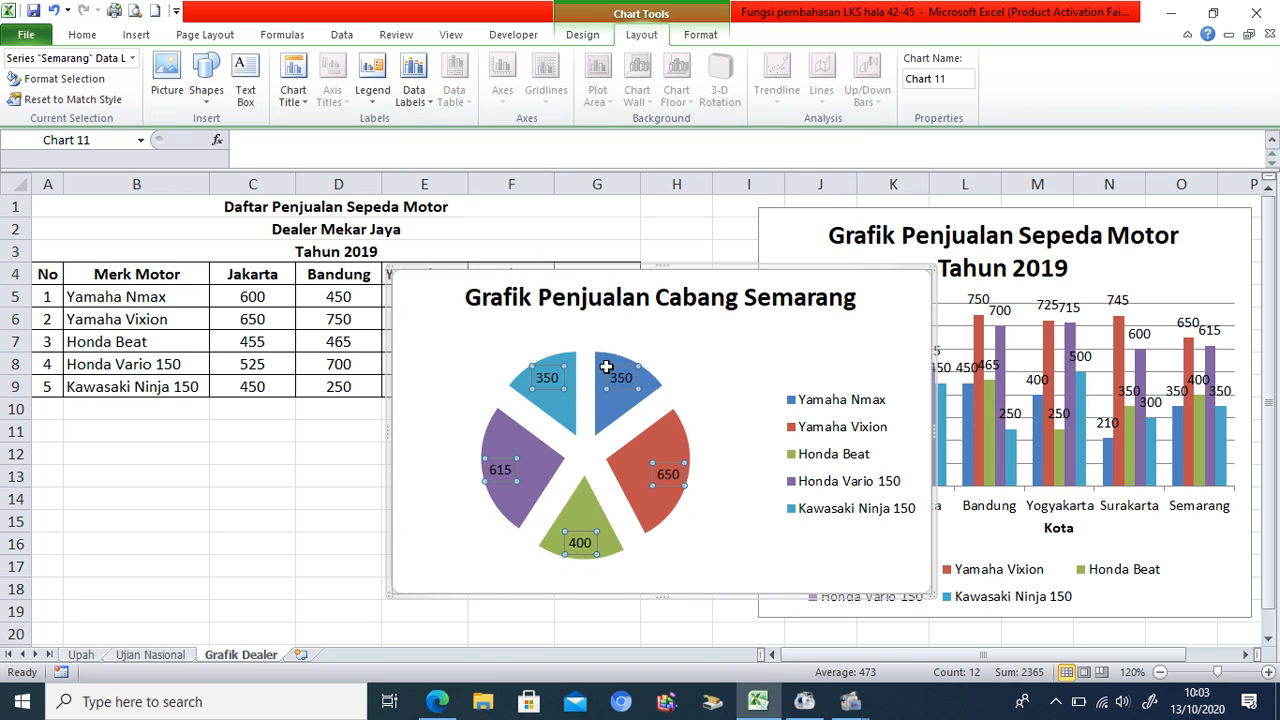
{"action": "left_click", "coordinate": [692, 365]}
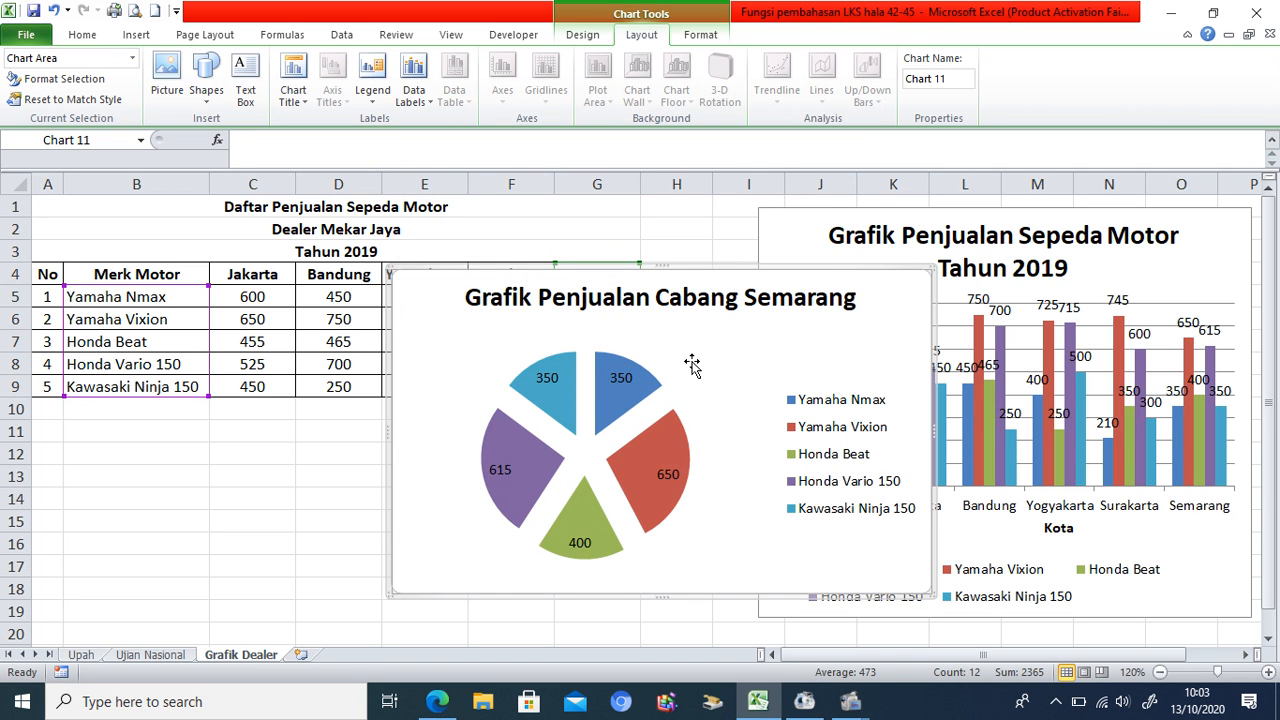